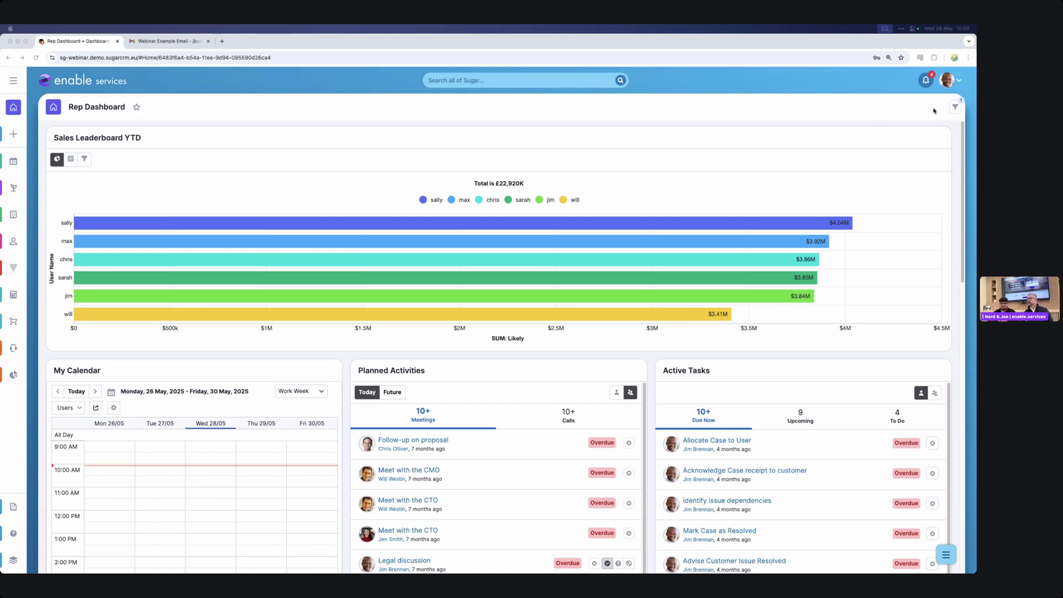
Open the signed-in user's profile for editing, set the Advanced appearance setting to Dark, and save the profile.
left_click(953, 83)
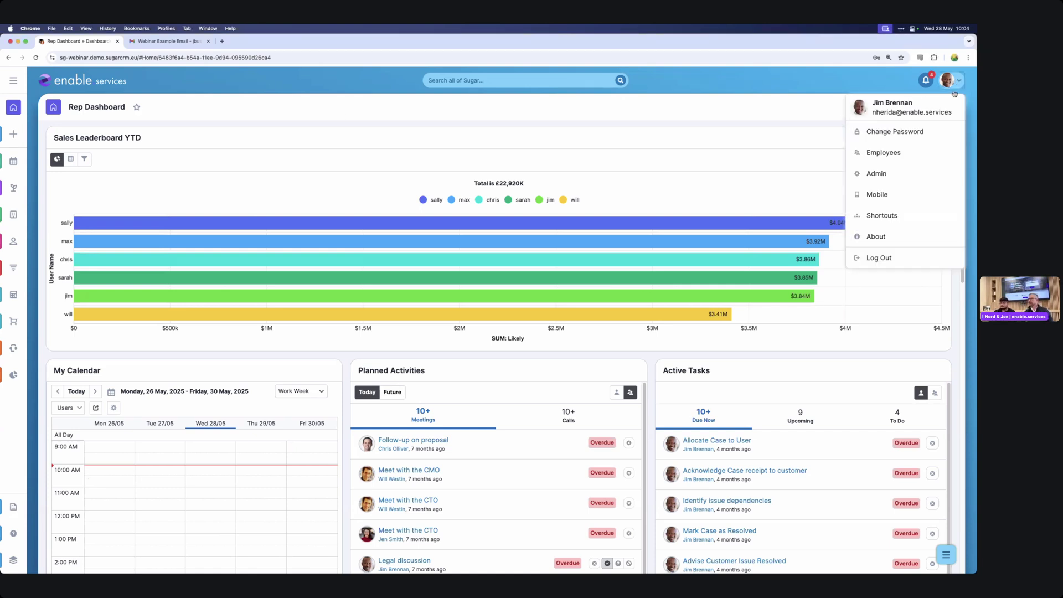
left_click(926, 109)
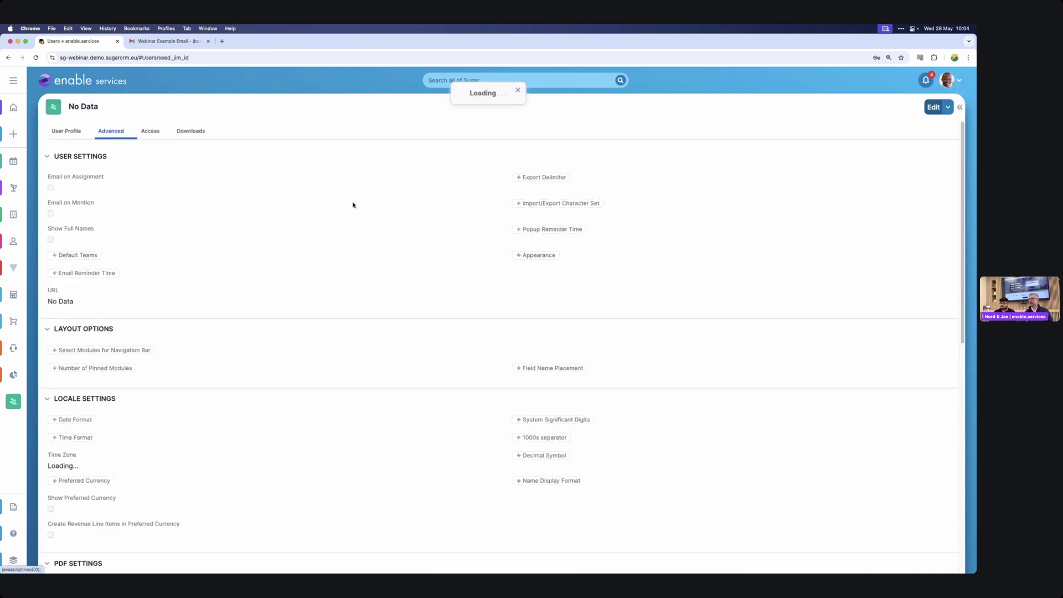
left_click(934, 107)
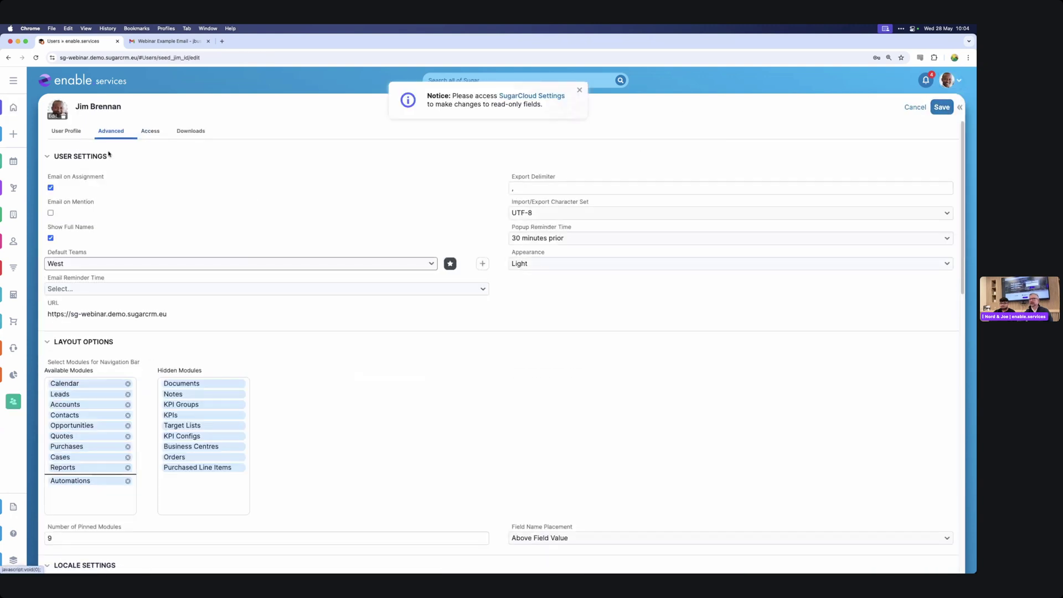
scroll(404, 496, "down", 3)
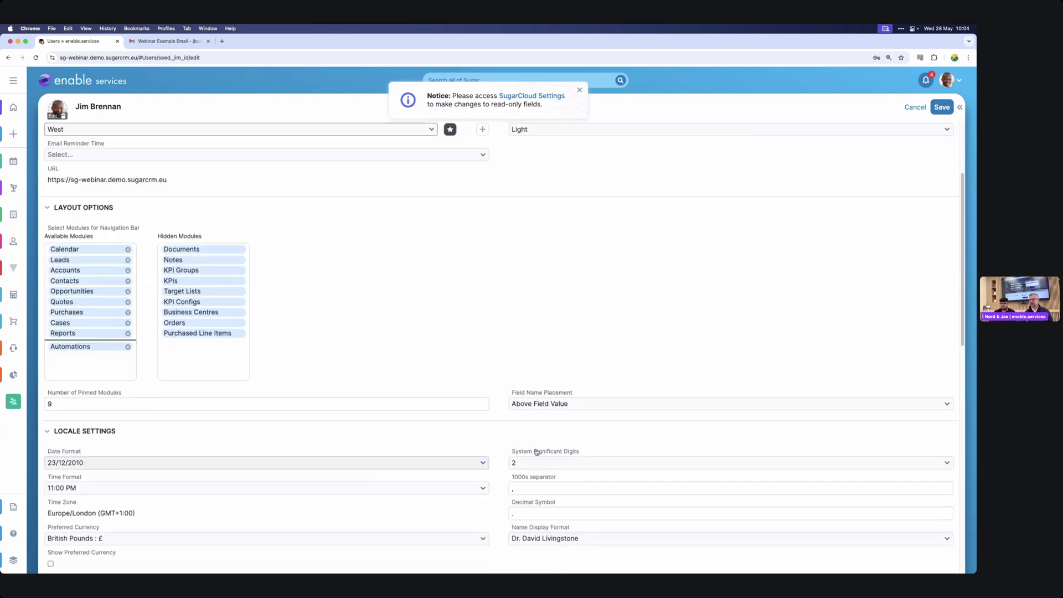
scroll(238, 528, "down", 2)
scroll(359, 506, "down", 3)
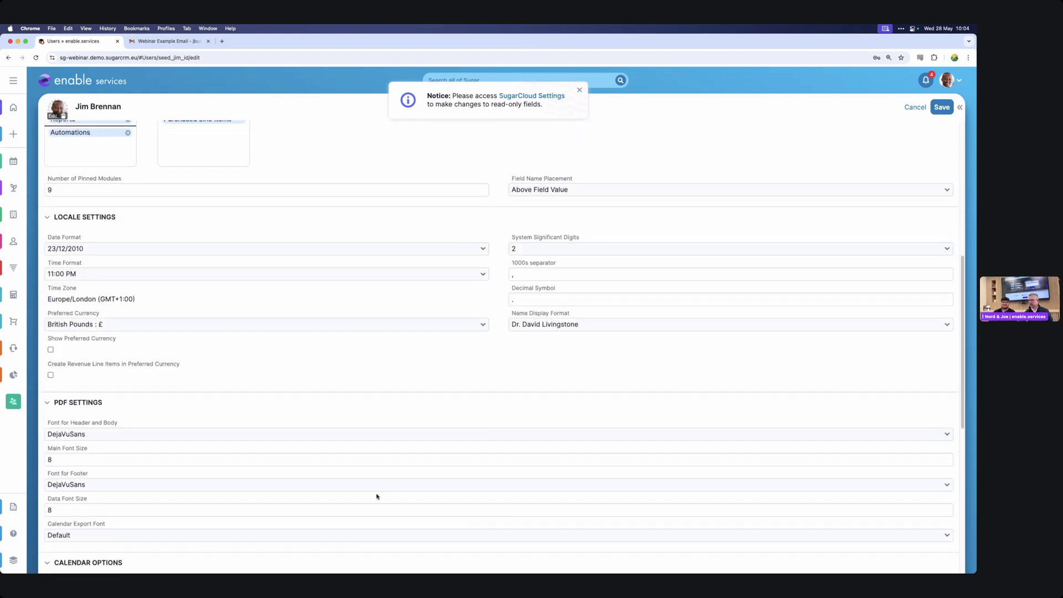
scroll(347, 404, "up", 6)
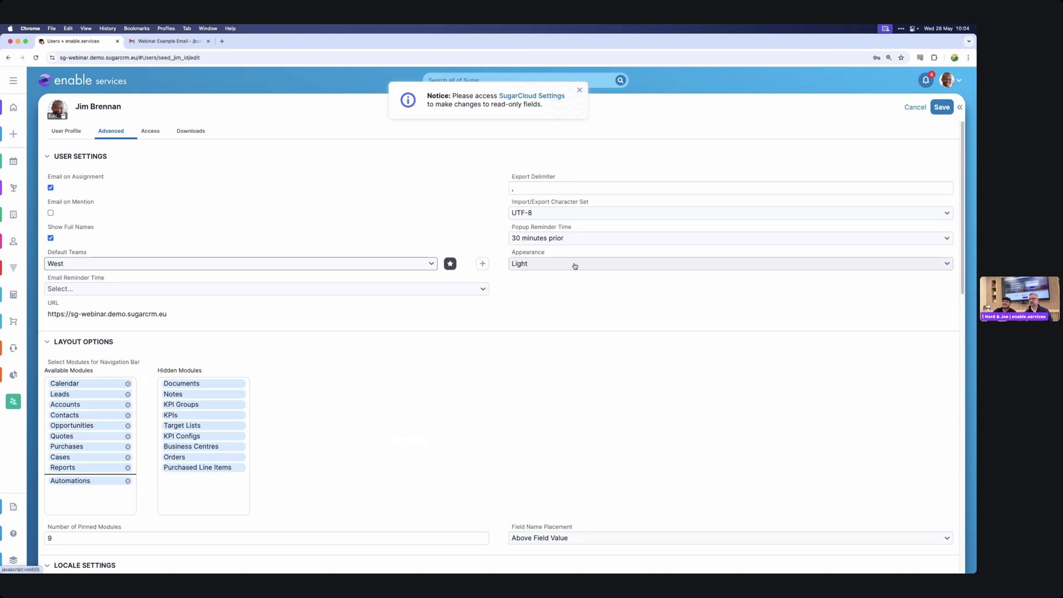
left_click(543, 264)
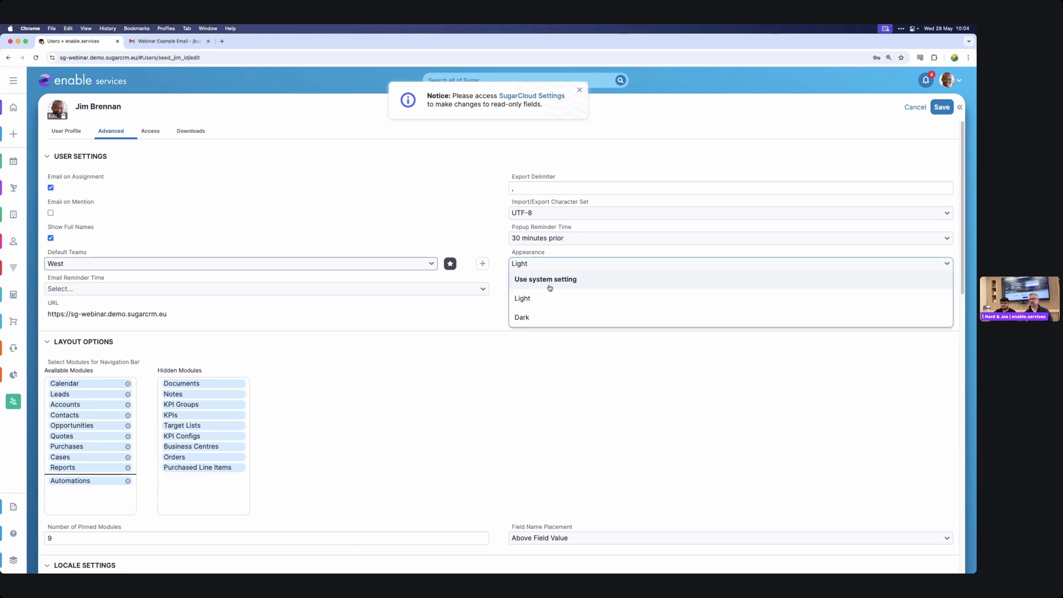
left_click(530, 317)
left_click(941, 107)
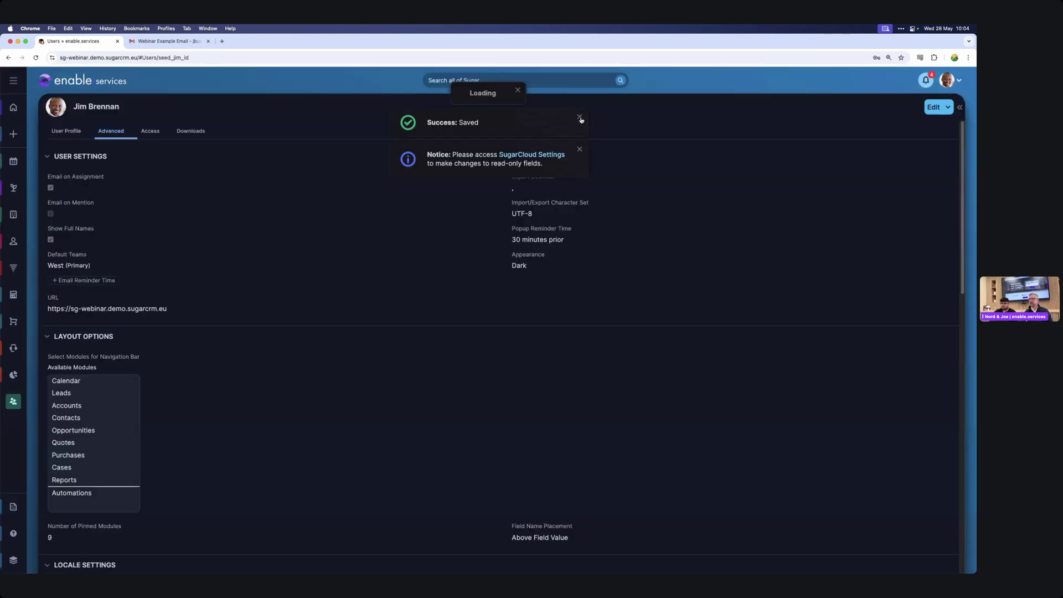
left_click(580, 118)
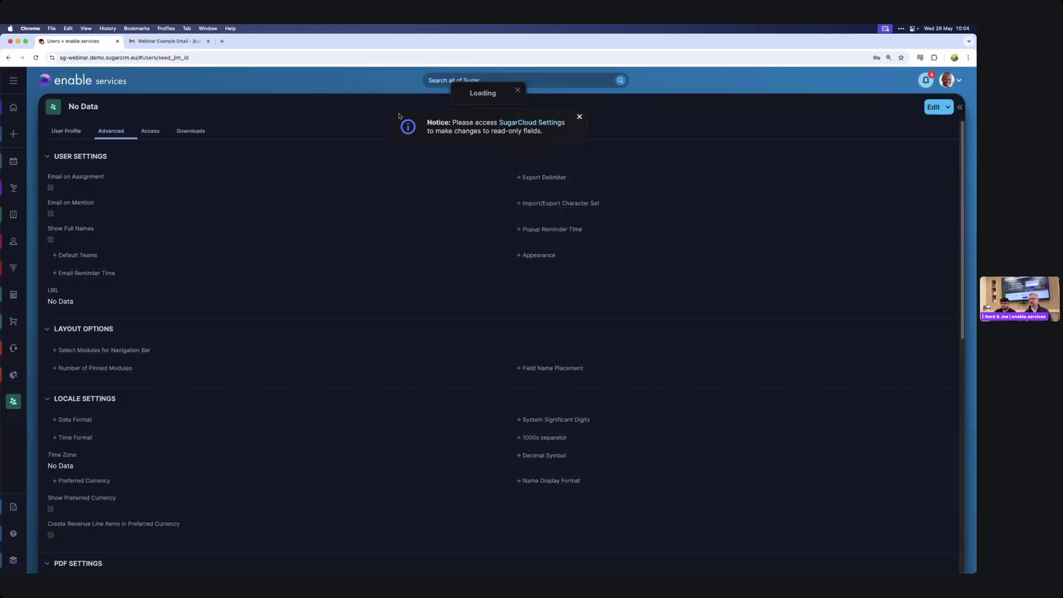
View the Rep Dashboard in dark appearance and expand the navigation menu.
left_click(14, 109)
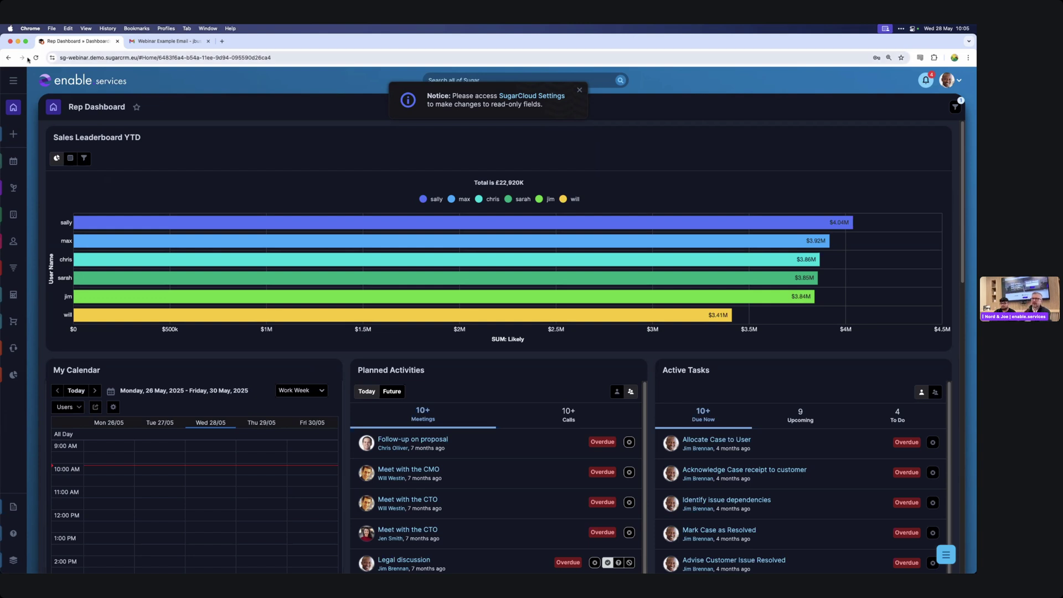
left_click(14, 81)
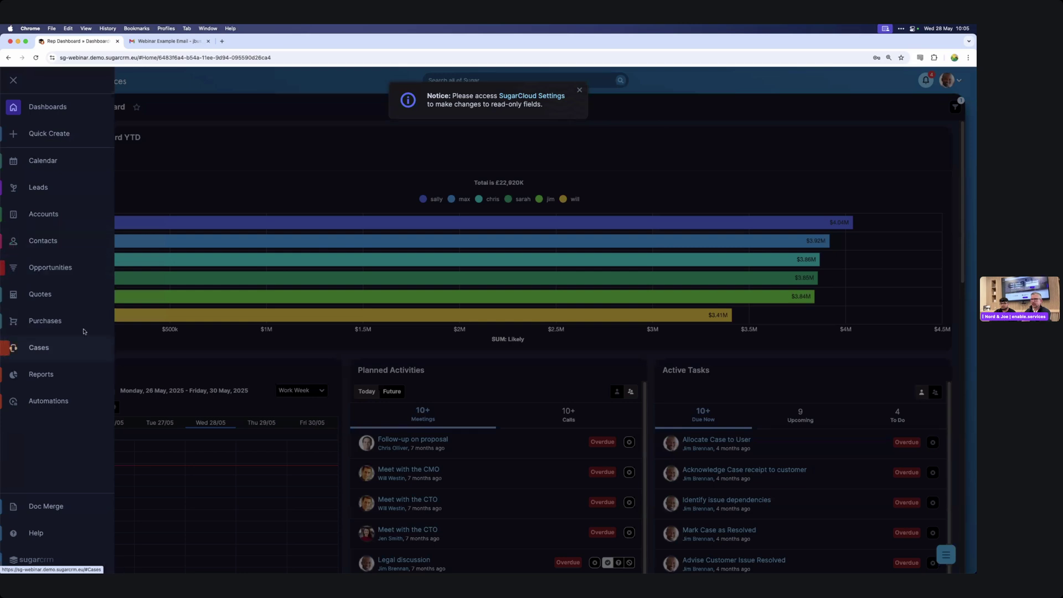
Set the appearance back to Light in the signed-in user's profile and save the change.
left_click(958, 80)
left_click(958, 80)
left_click(881, 103)
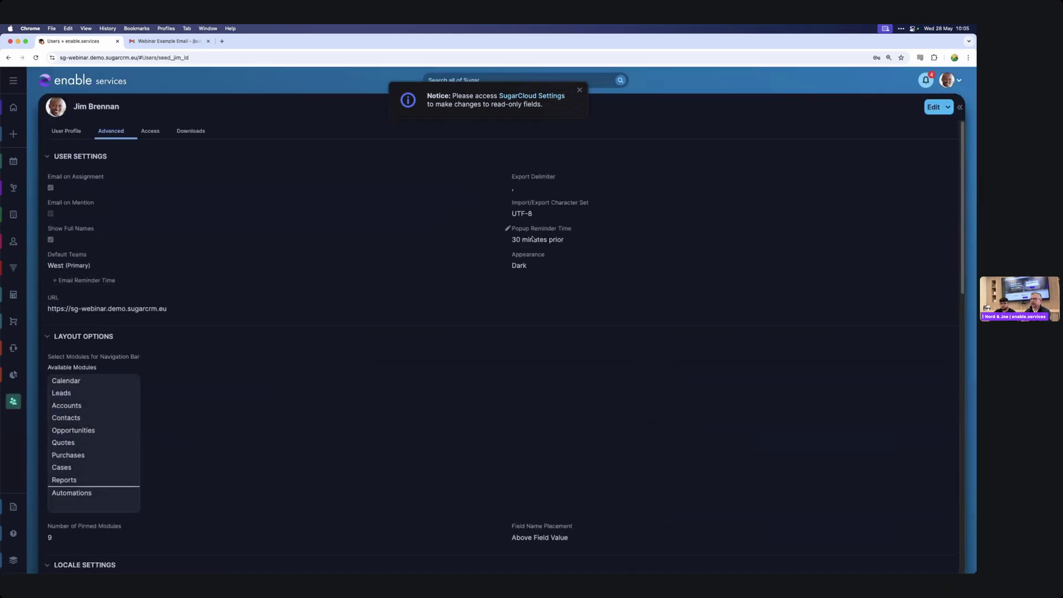
left_click(527, 267)
left_click(523, 301)
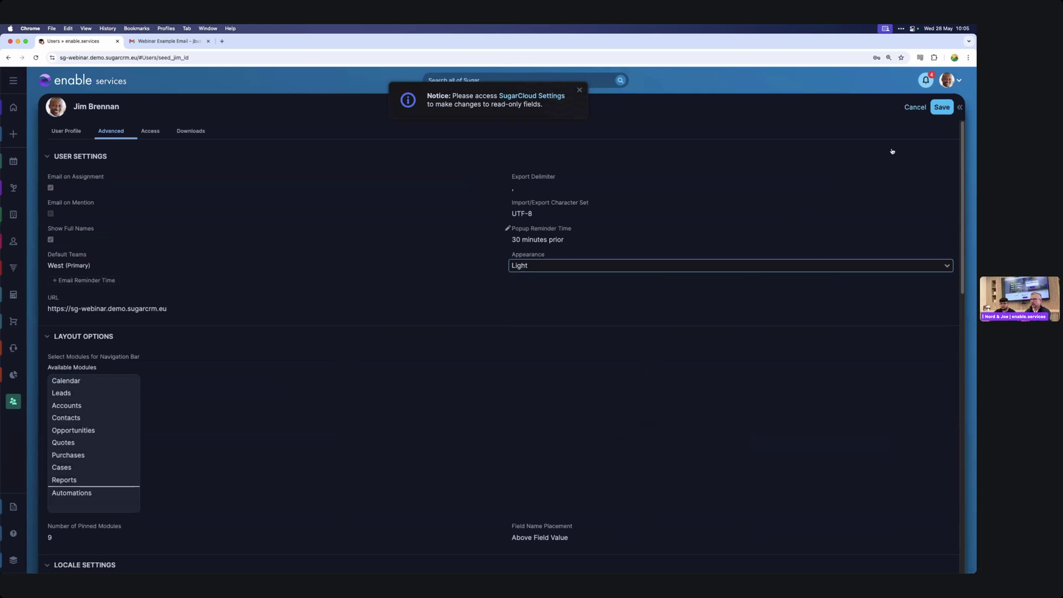
left_click(942, 107)
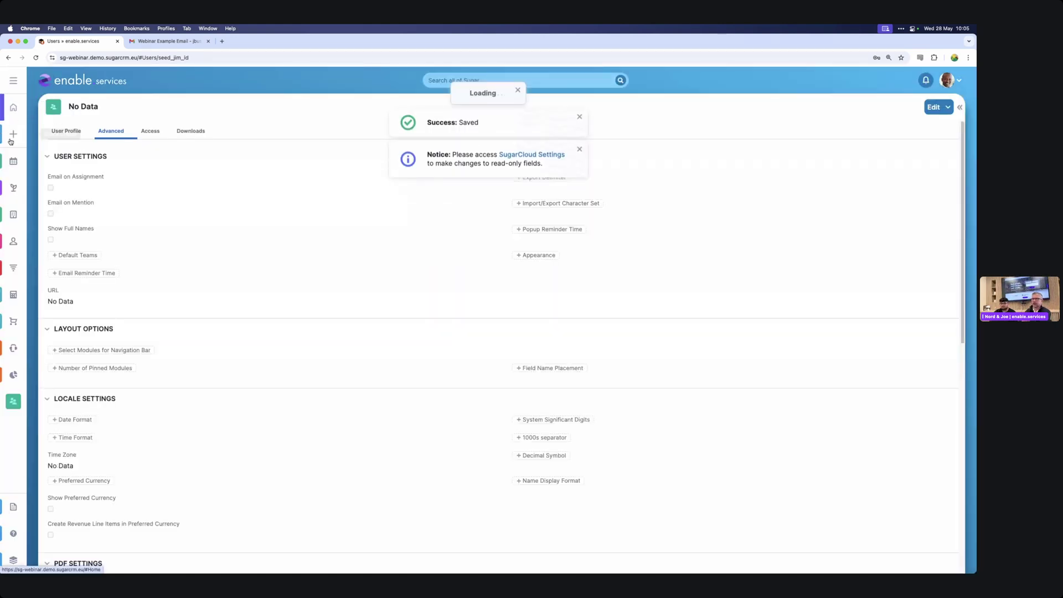
Look through the expanded module navigation and return to the Rep Dashboard.
mouse_move(24, 140)
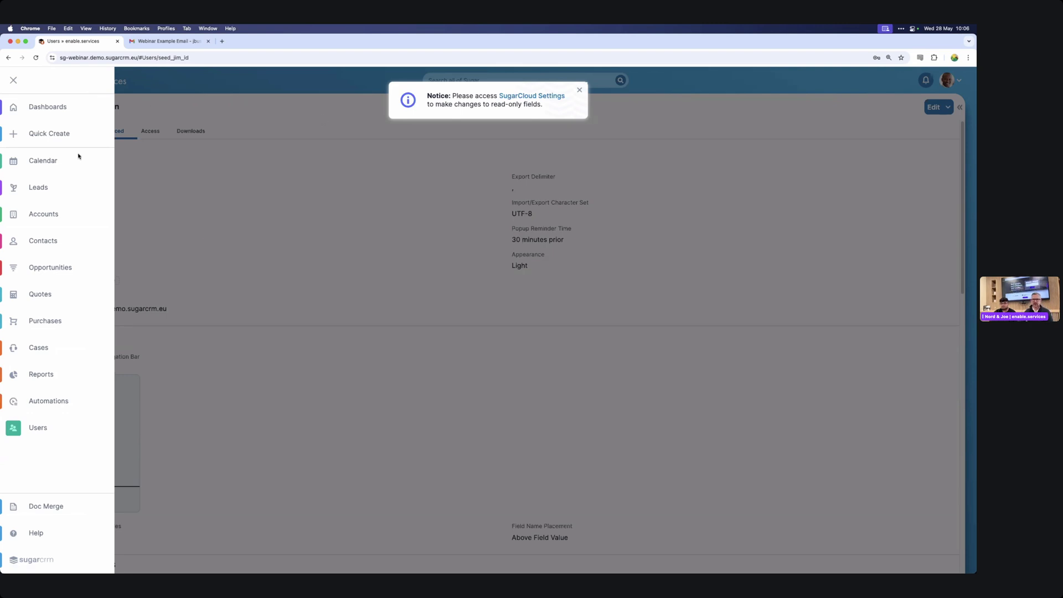
left_click(236, 197)
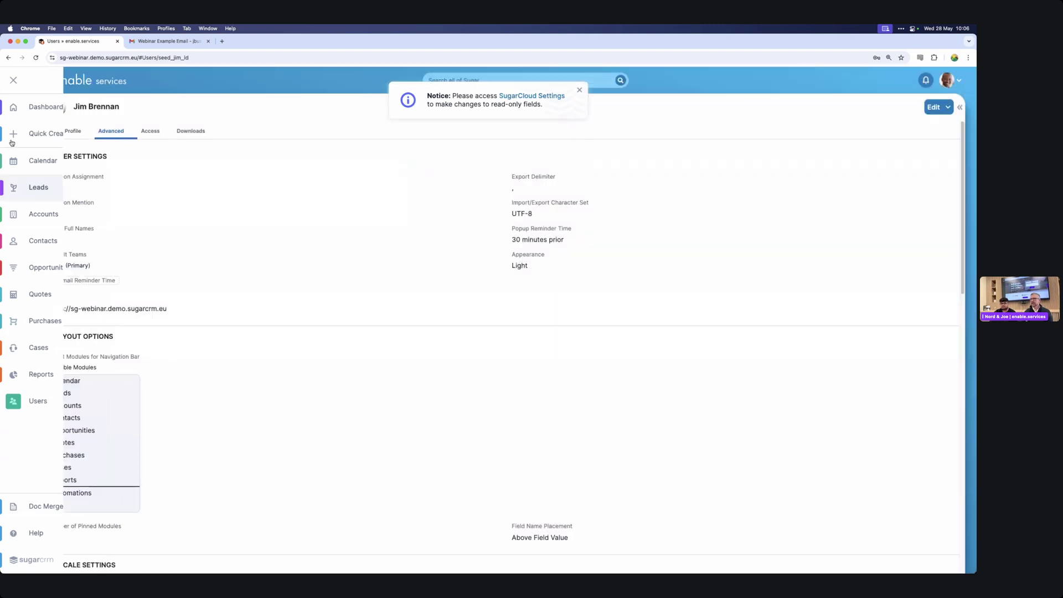
left_click(13, 107)
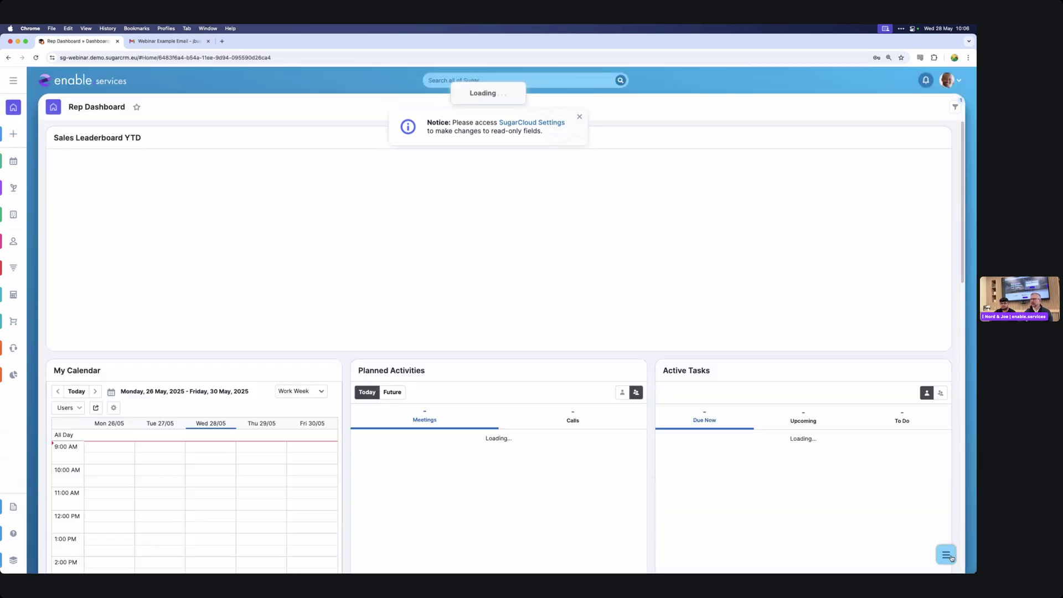
Expand the dashboard's floating actions, move them beside the Sales Leaderboard YTD header, and return them to their original place.
left_click(947, 554)
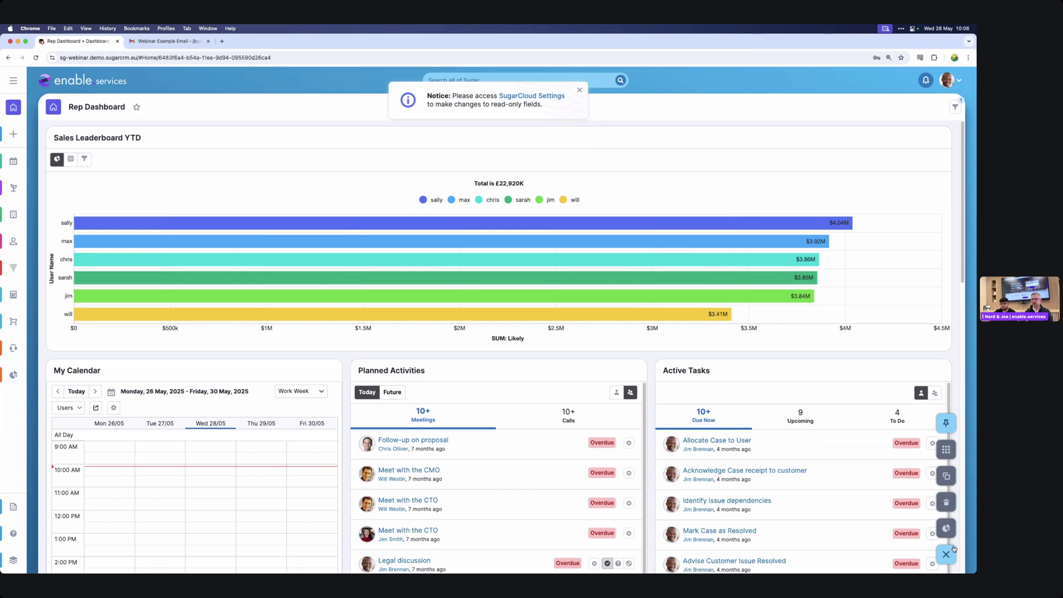
left_click(946, 423)
left_click(945, 140)
left_click(945, 142)
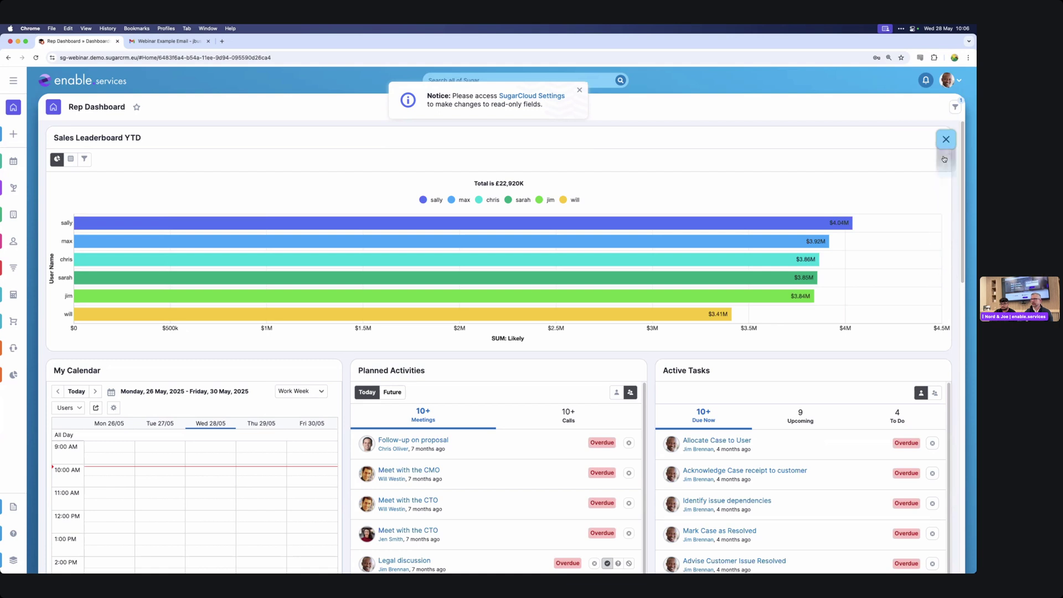
left_click(949, 270)
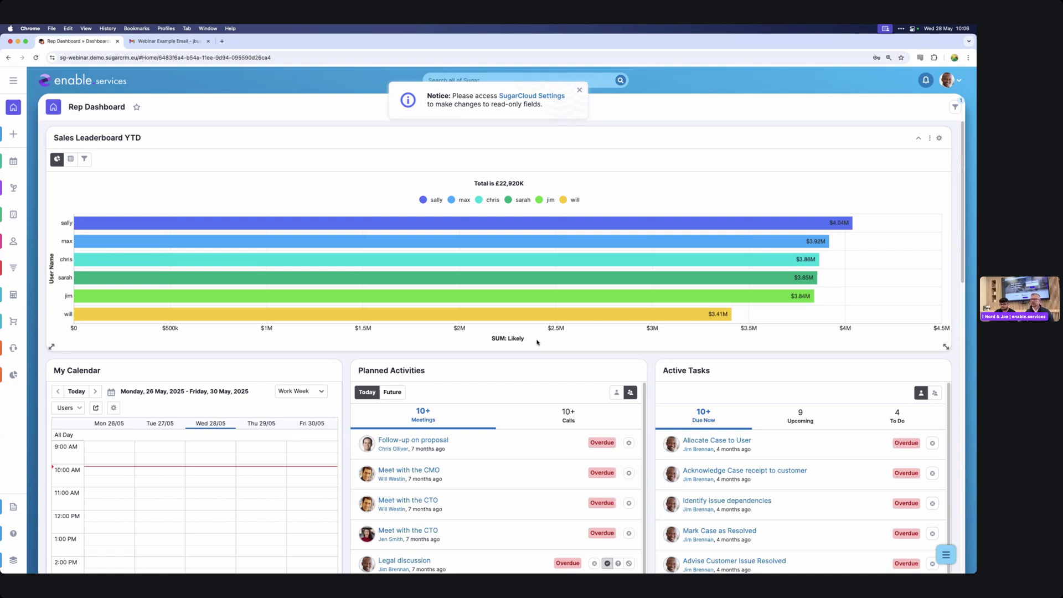
Switch to the Webinar Example Email in Gmail, dismissing open notices, and view Sugar Connect's contact details and home module list.
left_click(579, 90)
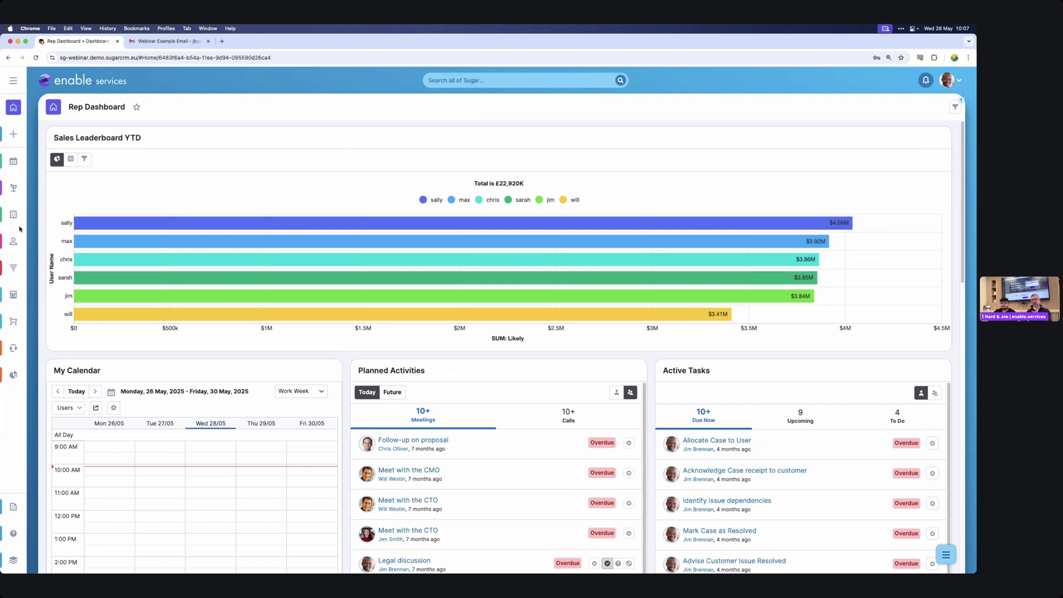
left_click(175, 44)
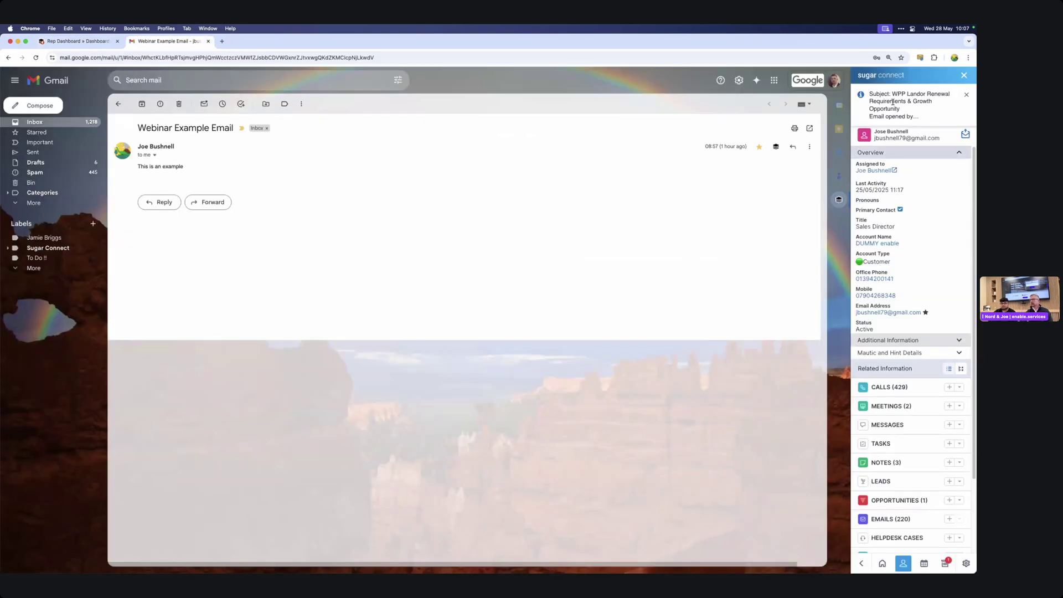
left_click(968, 97)
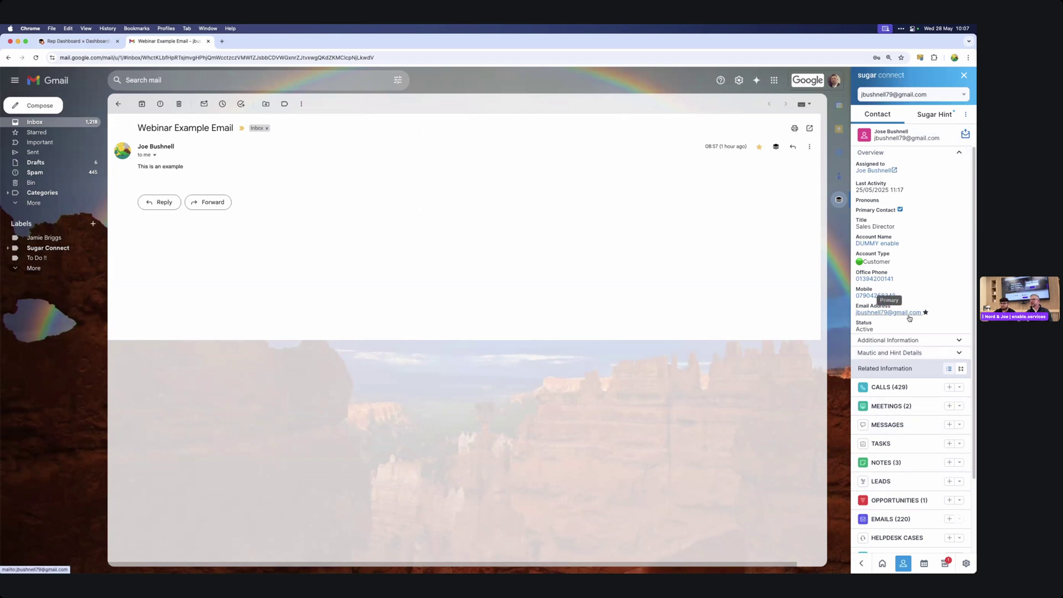
left_click(883, 561)
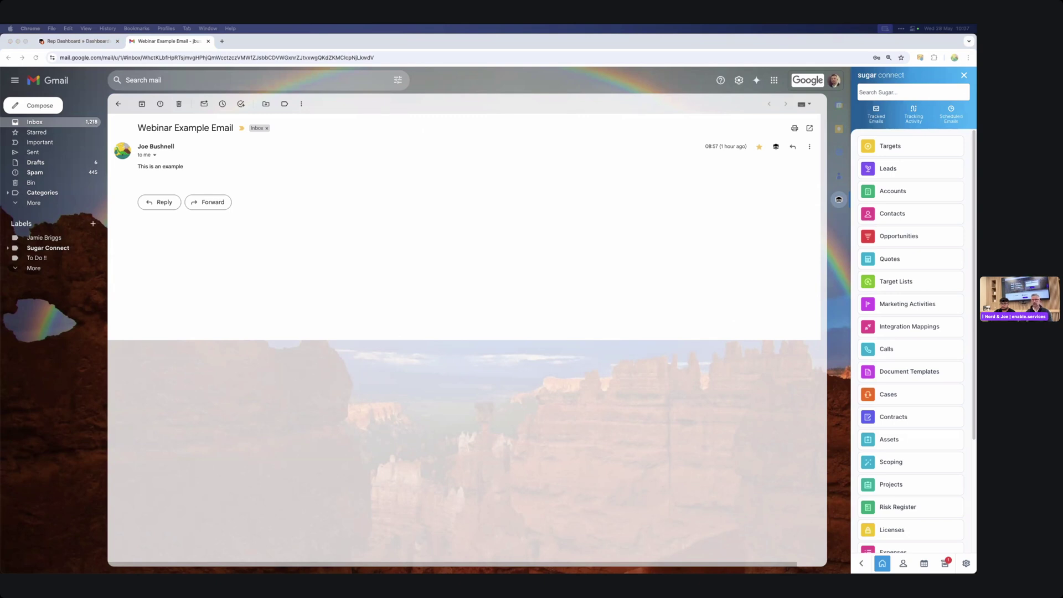
Switch to iPhone Mirroring, look through the mobile app's modules, view the first recently viewed contact, and put the phone window away.
left_click_drag(1, 166, 526, 102)
left_click(474, 135)
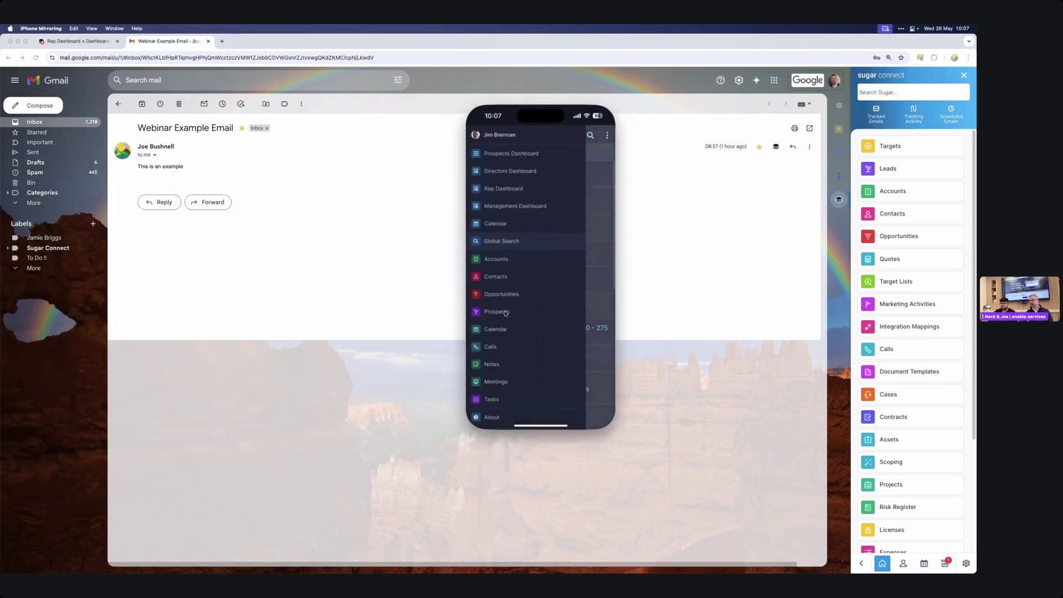
left_click(591, 262)
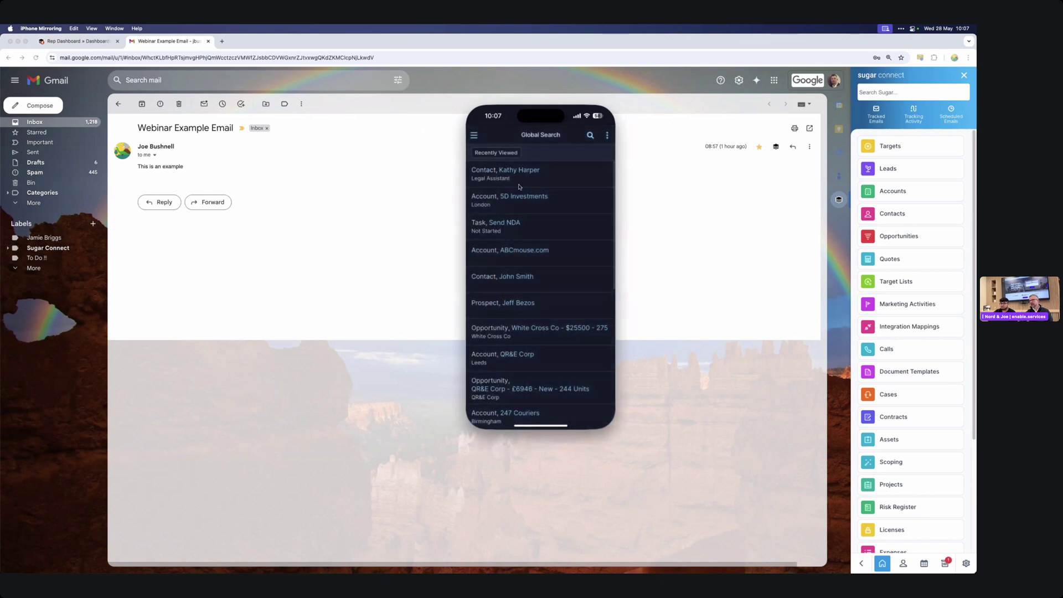
left_click(522, 175)
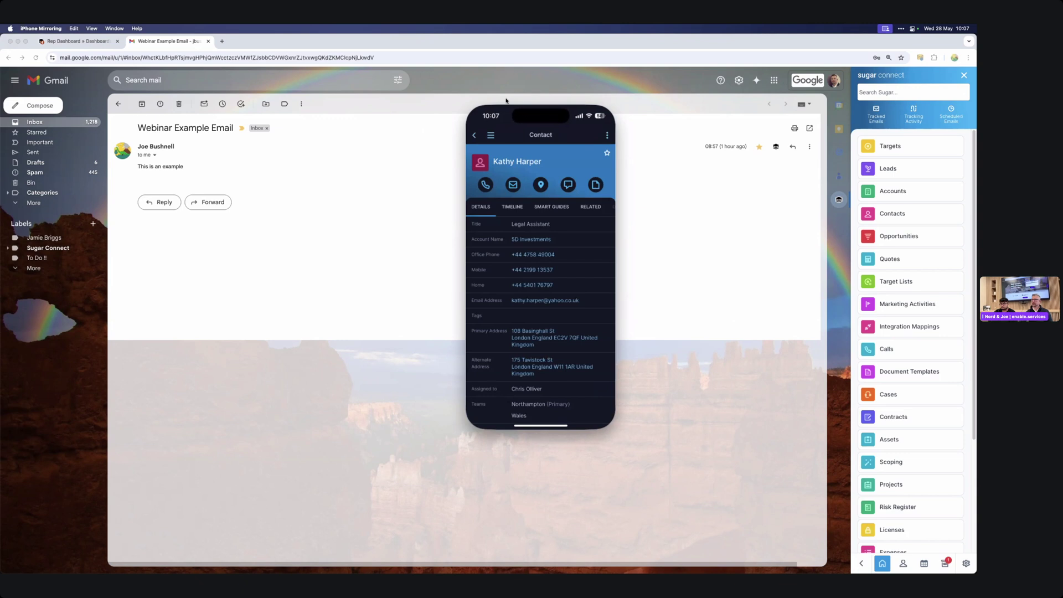
mouse_move(517, 100)
left_click(470, 98)
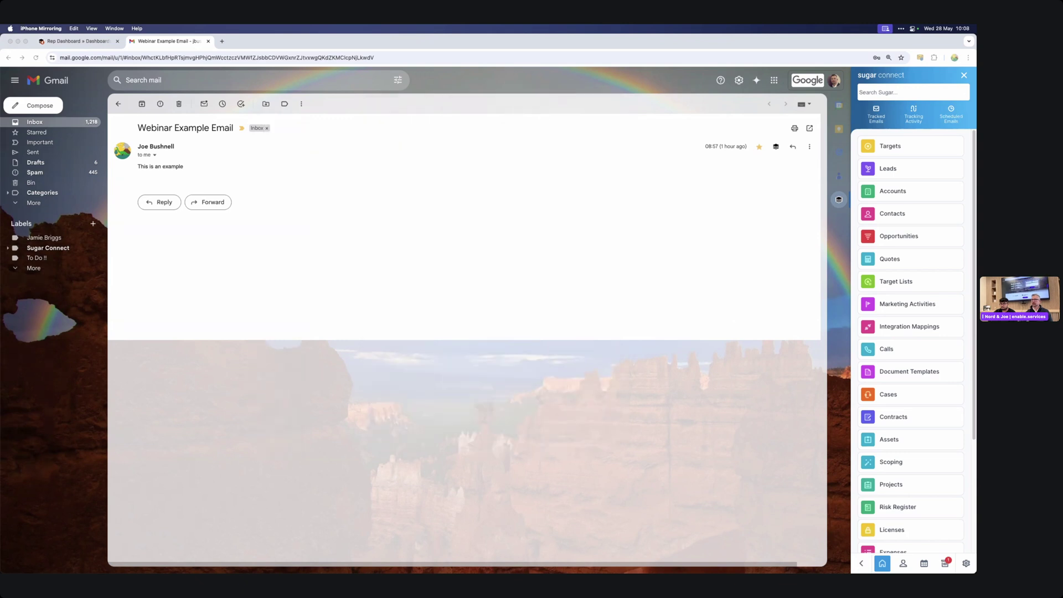
Return to the Sugar browser page and open the newest "Opps with Contacts" report from the Reports module.
left_click(98, 41)
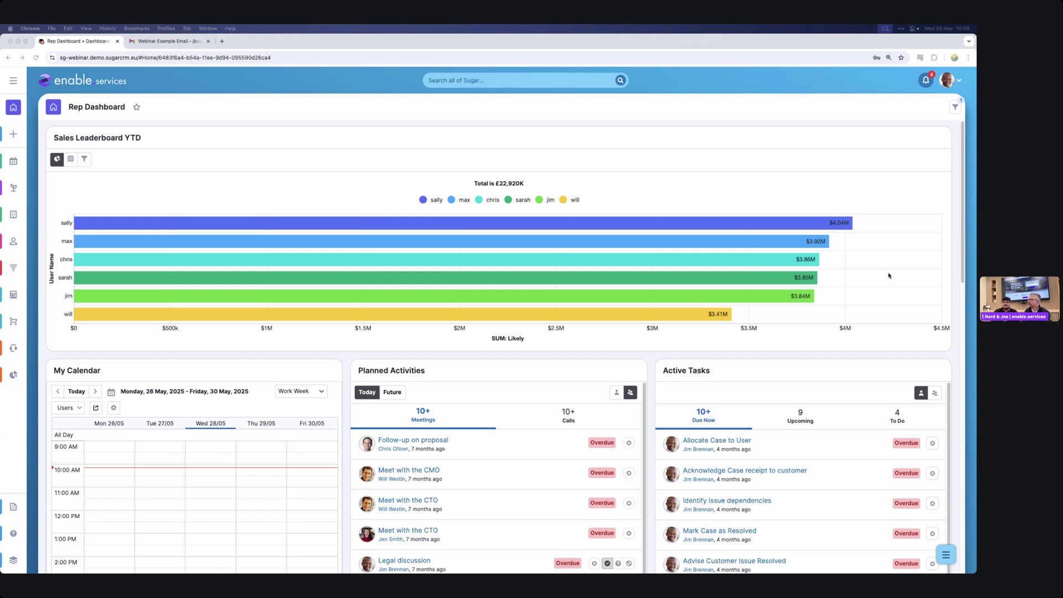
left_click(16, 89)
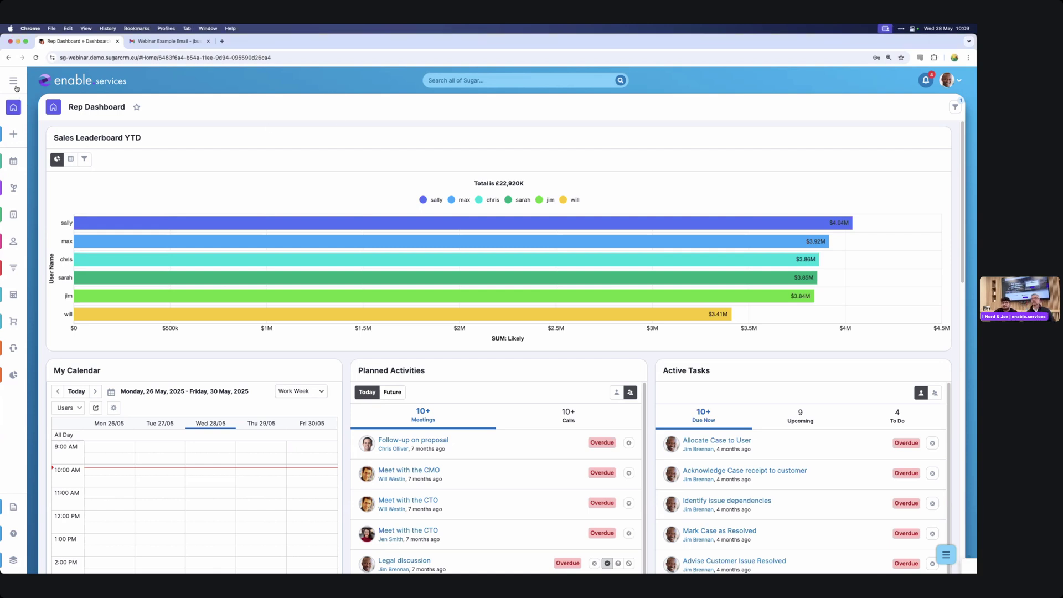
left_click(16, 89)
left_click(64, 376)
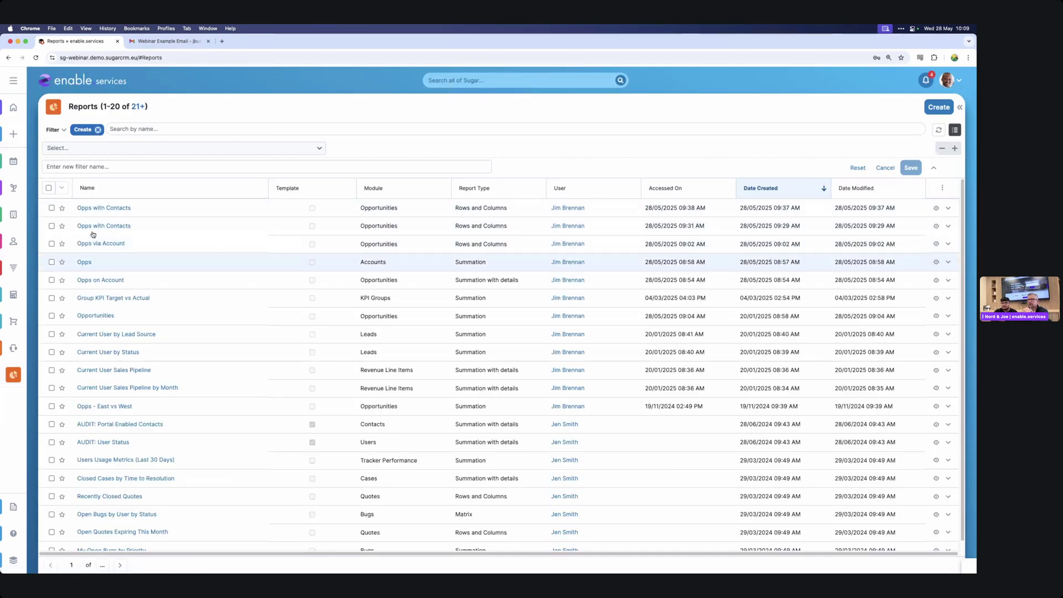
left_click(108, 210)
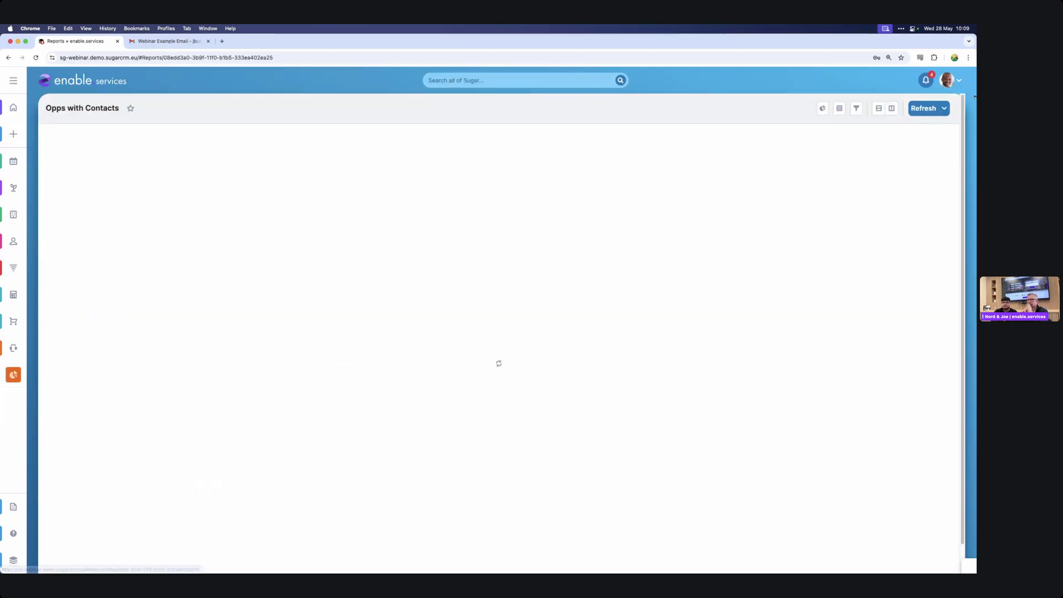
Open the "Opps with Contacts" report for editing and go through its display columns to the Report Details.
left_click(949, 108)
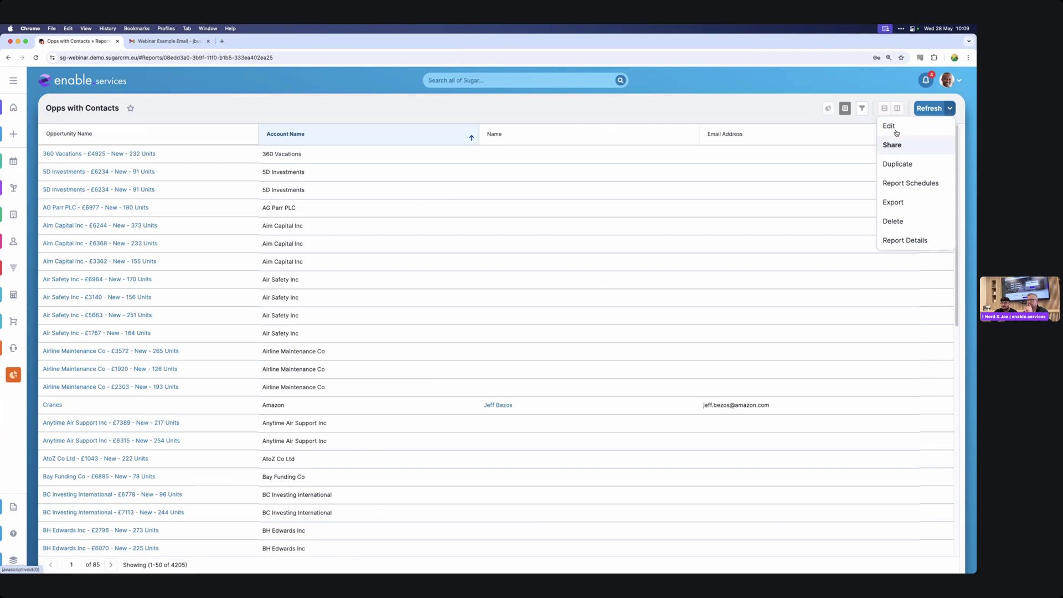
left_click(893, 128)
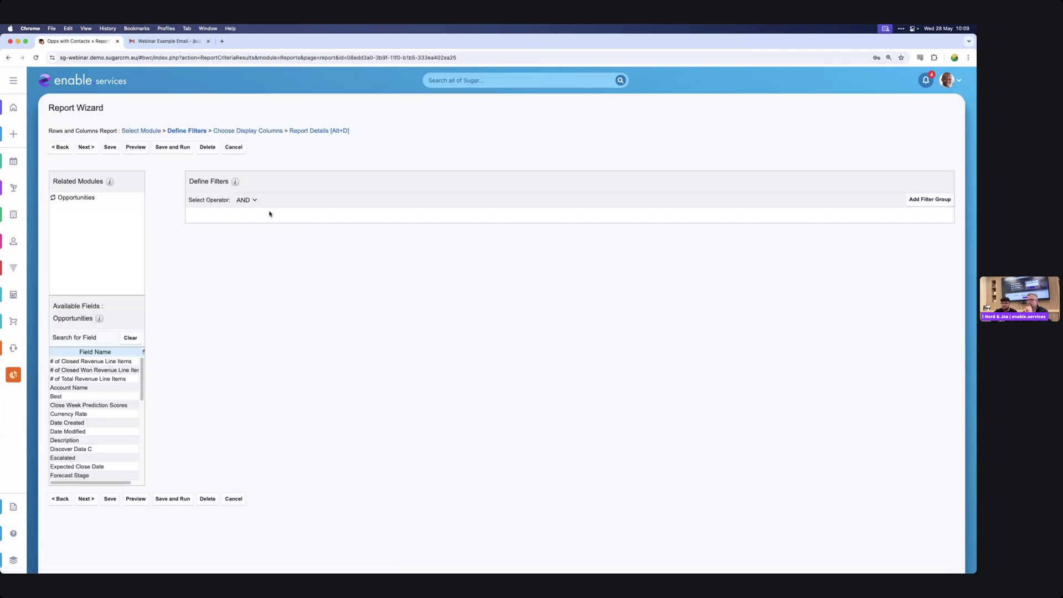
left_click(249, 132)
left_click(327, 133)
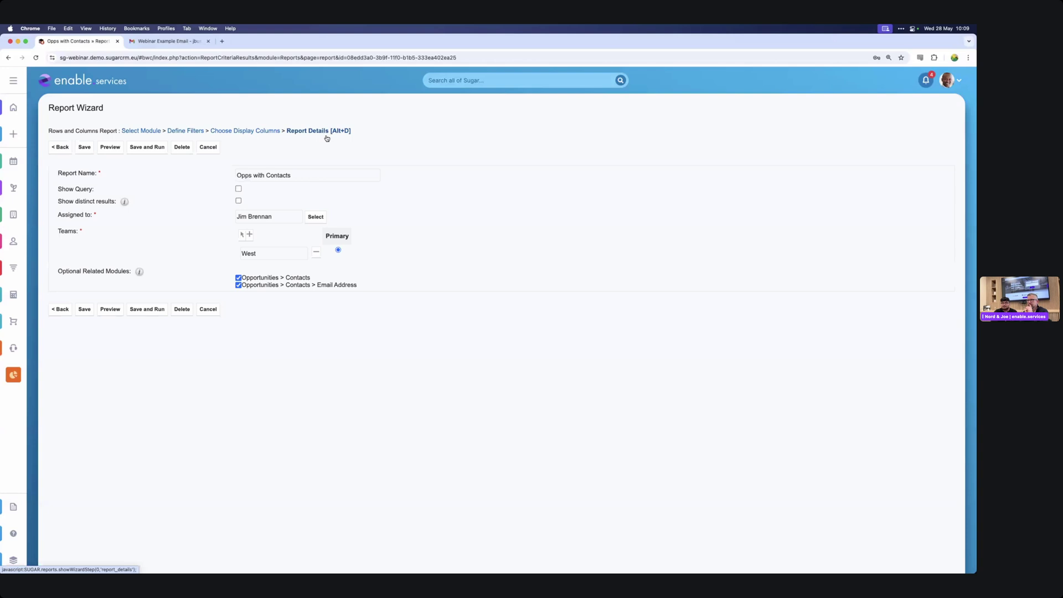
Highlight the Show distinct results option in the Report Details and display its help text.
left_click_drag(57, 203, 119, 204)
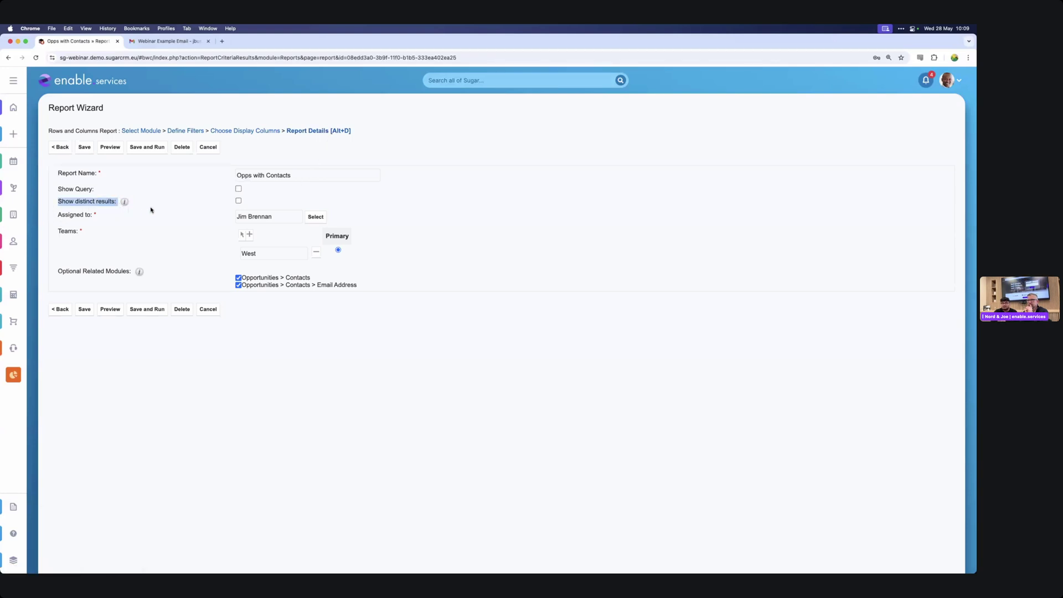
left_click(126, 206)
left_click(125, 204)
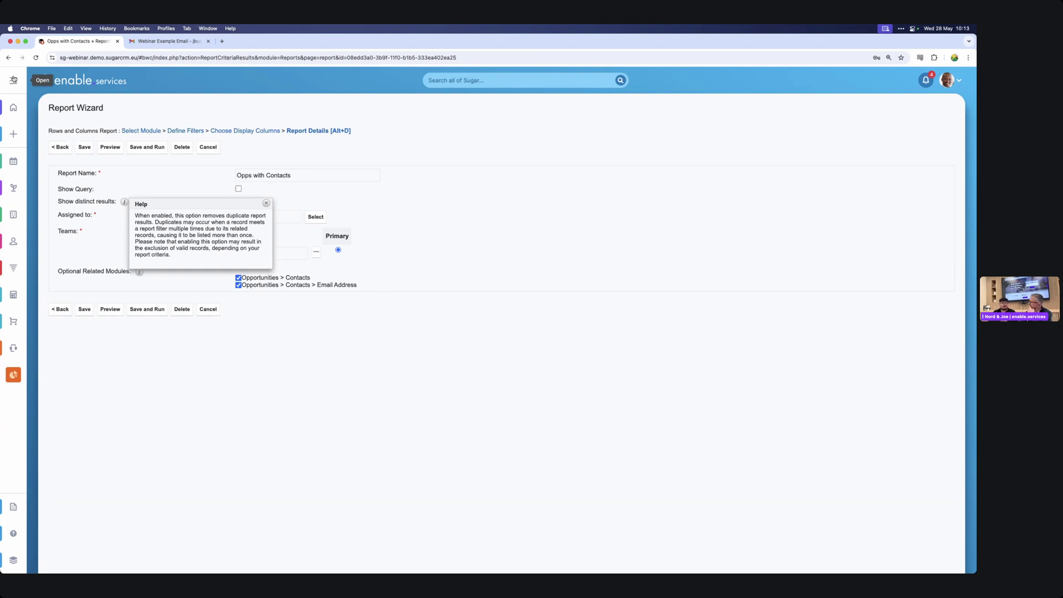
Open the 5D Investments record from the Accounts module, collapse its Calls list and look over the account details and dashboard.
left_click(13, 79)
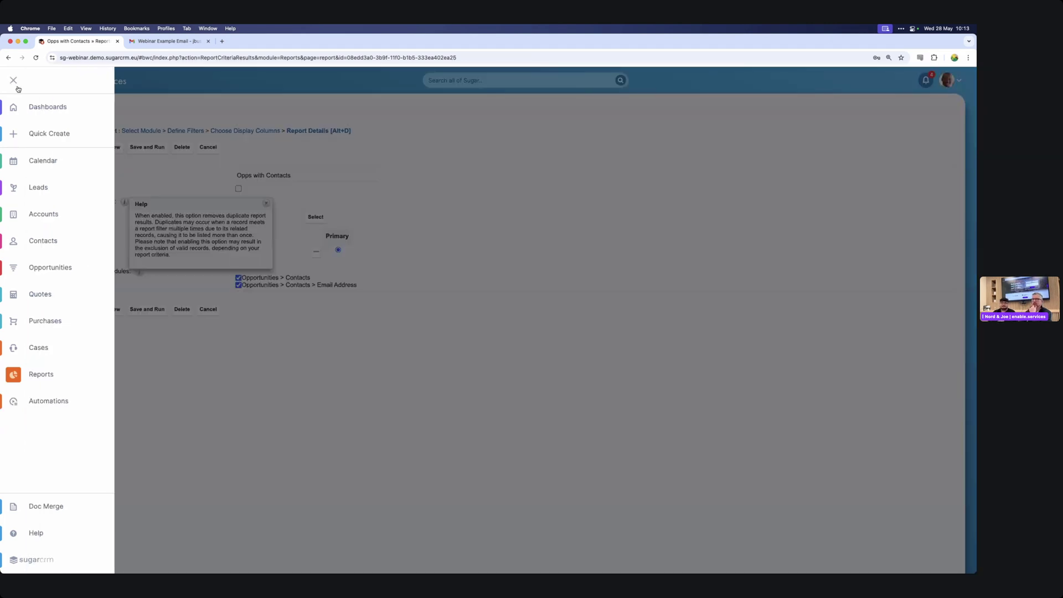
left_click(51, 213)
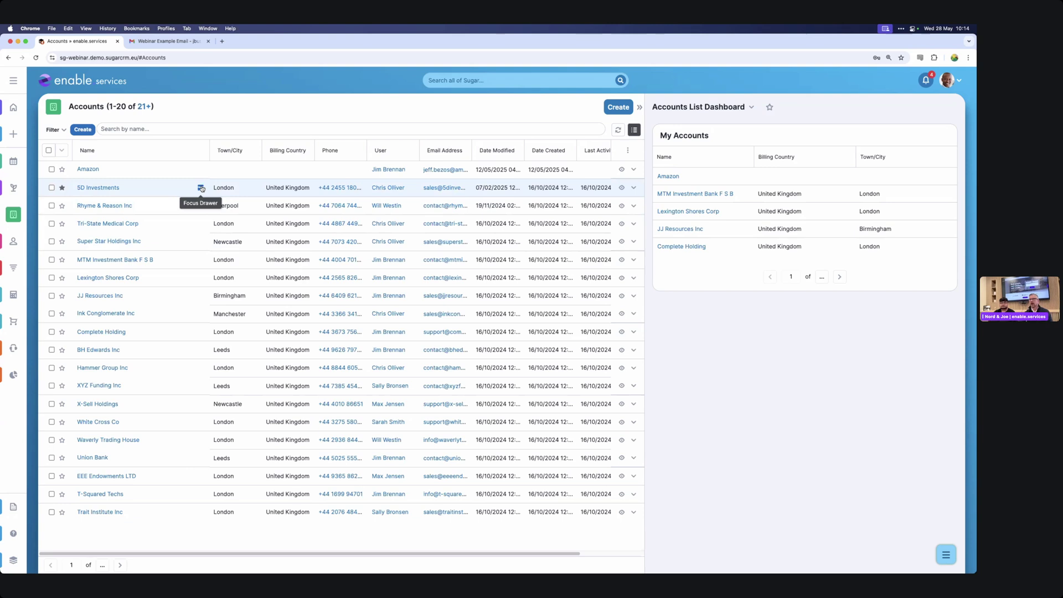
left_click(108, 188)
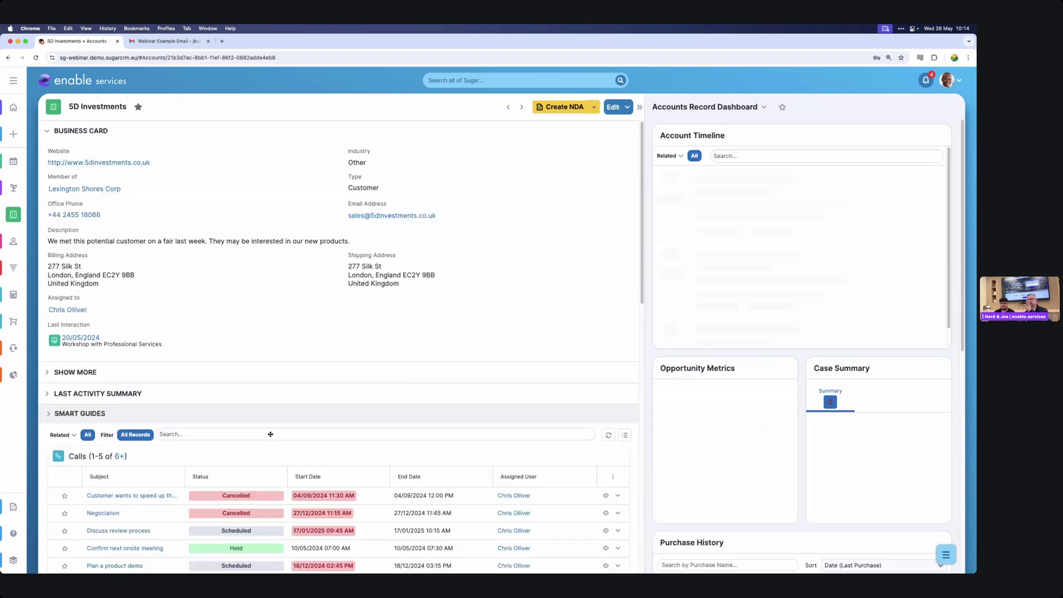
left_click(499, 458)
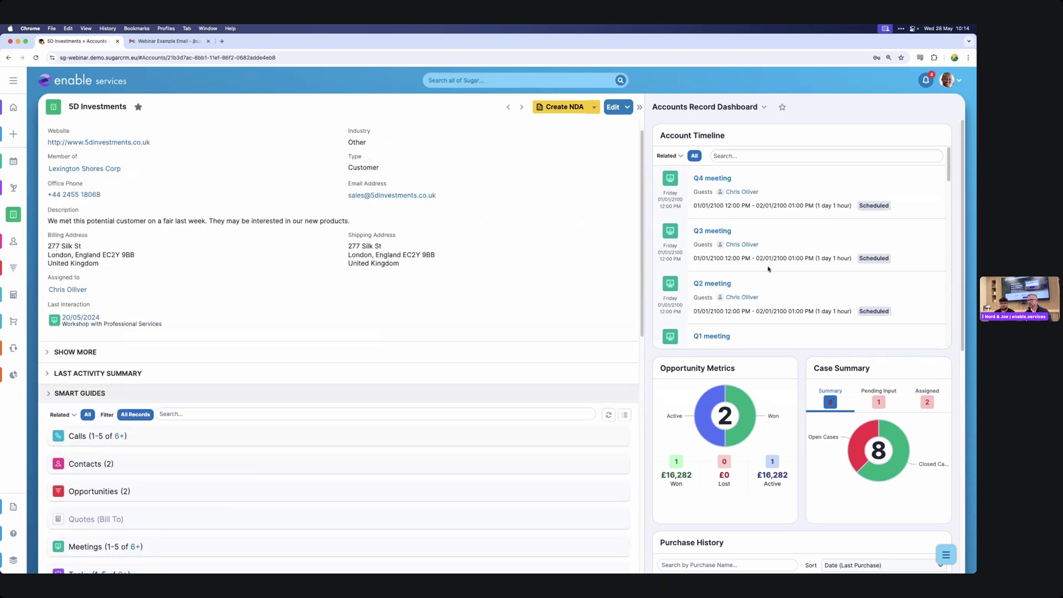
scroll(179, 231, "up", 1)
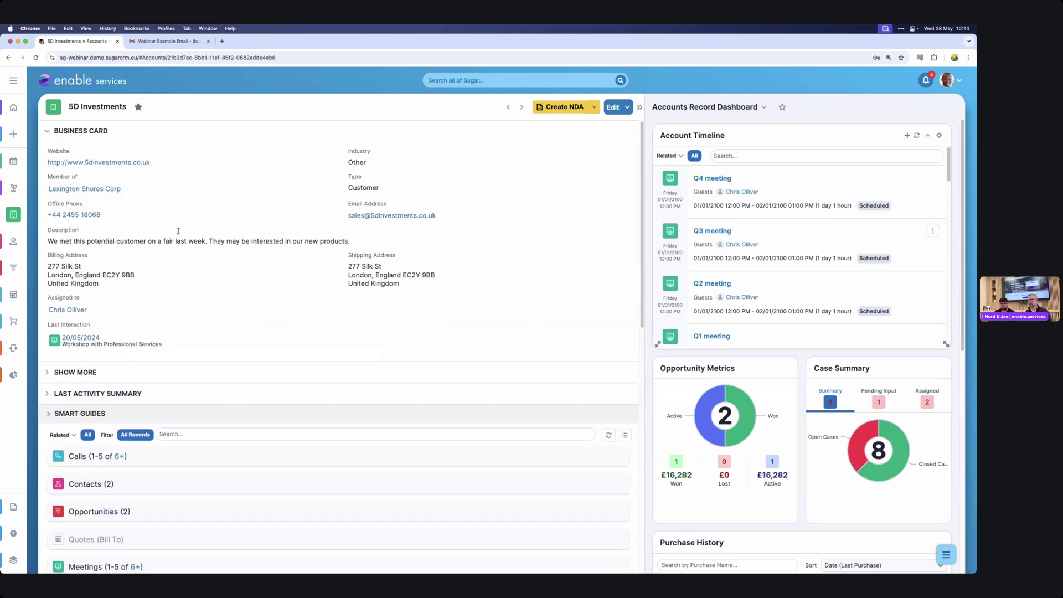
Return to the Accounts list and look through the 5D Investments focus drawer as far as the Opportunities chart.
left_click(14, 221)
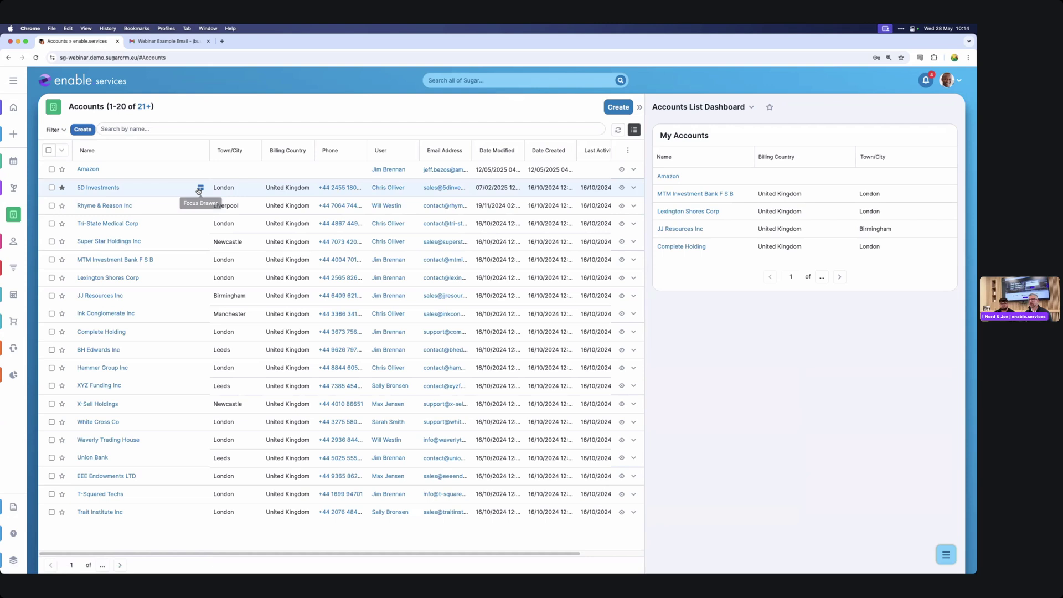
left_click(200, 189)
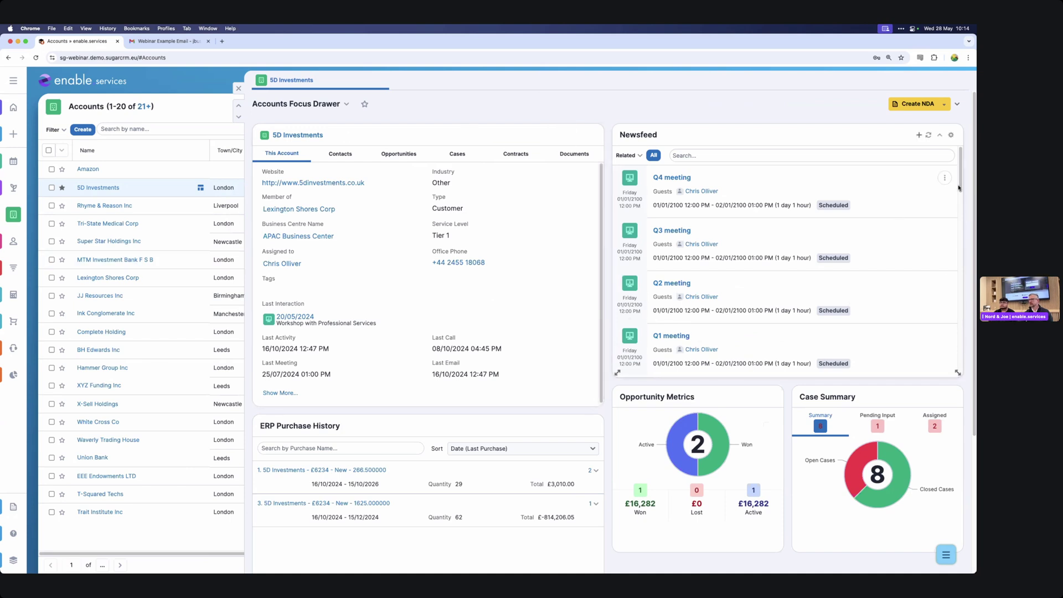
scroll(975, 185, "down", 1)
left_click_drag(974, 185, 973, 406)
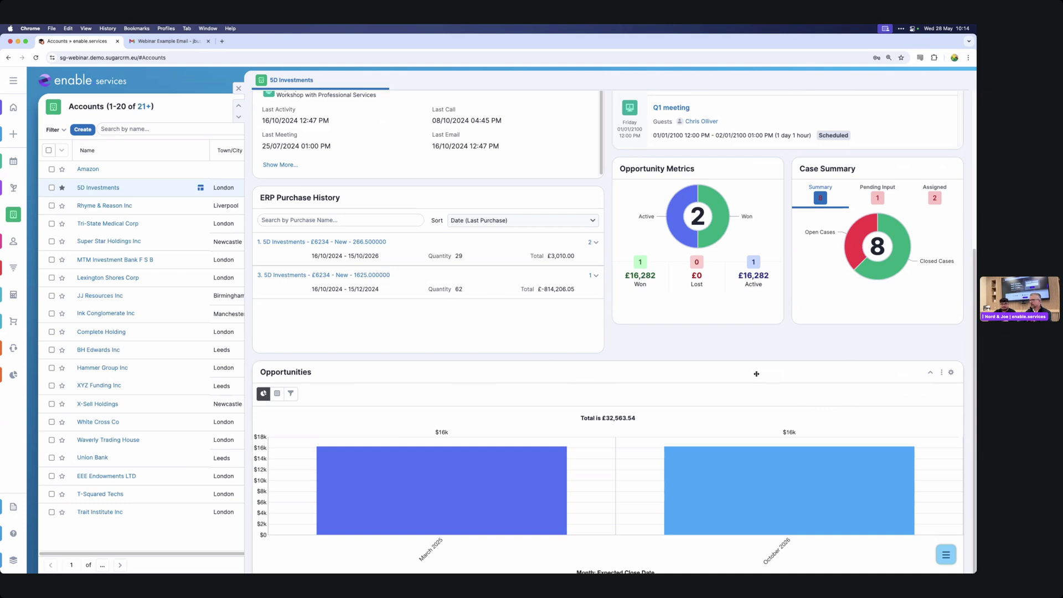
left_click_drag(601, 350, 602, 335)
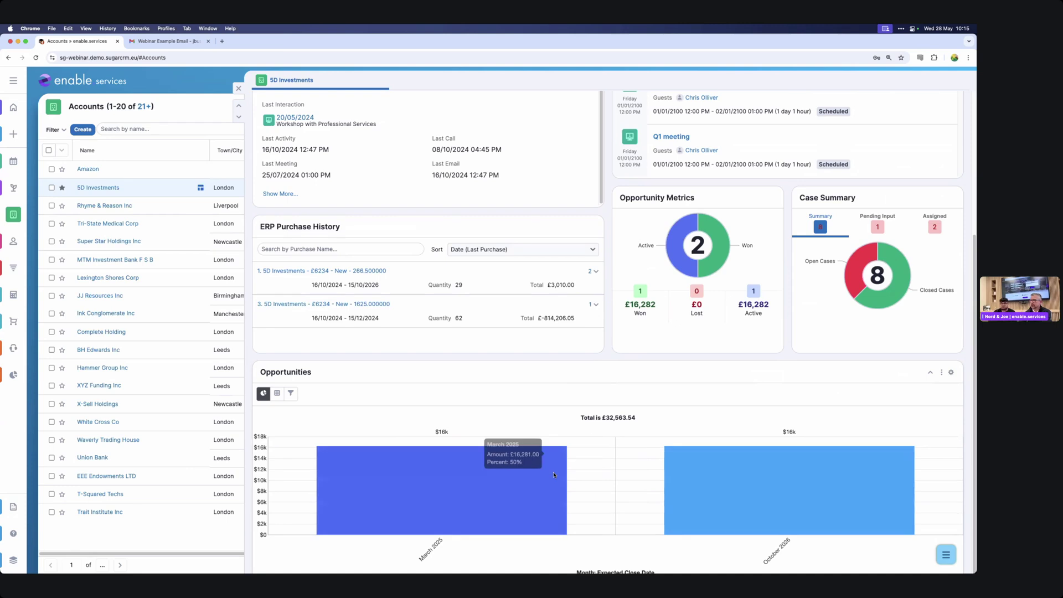
Edit the focus drawer's Opportunities dashlet to turn off Related to current record, and save it.
left_click(949, 372)
left_click(923, 389)
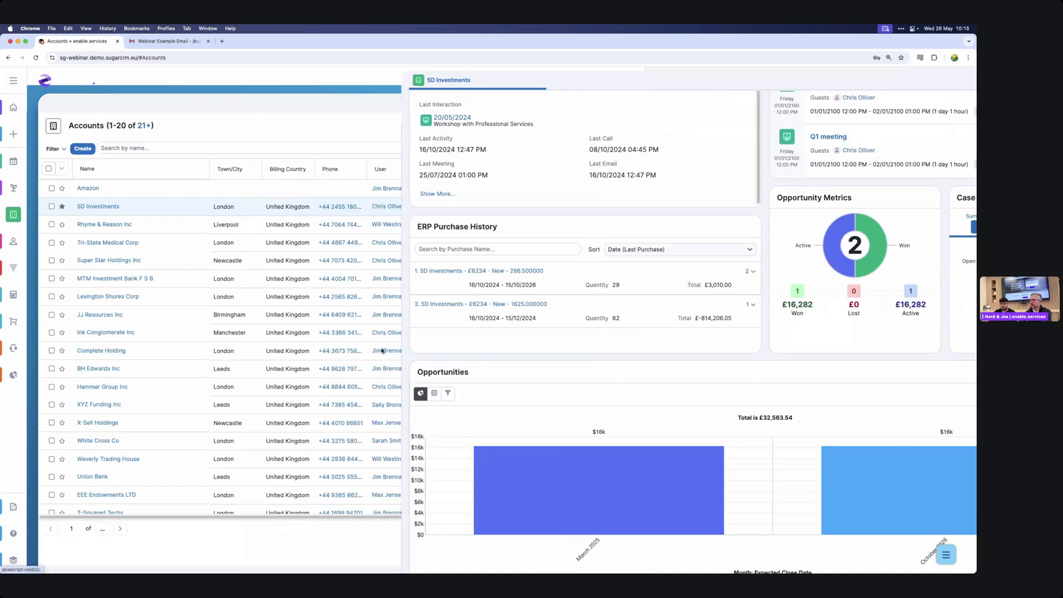
left_click(40, 234)
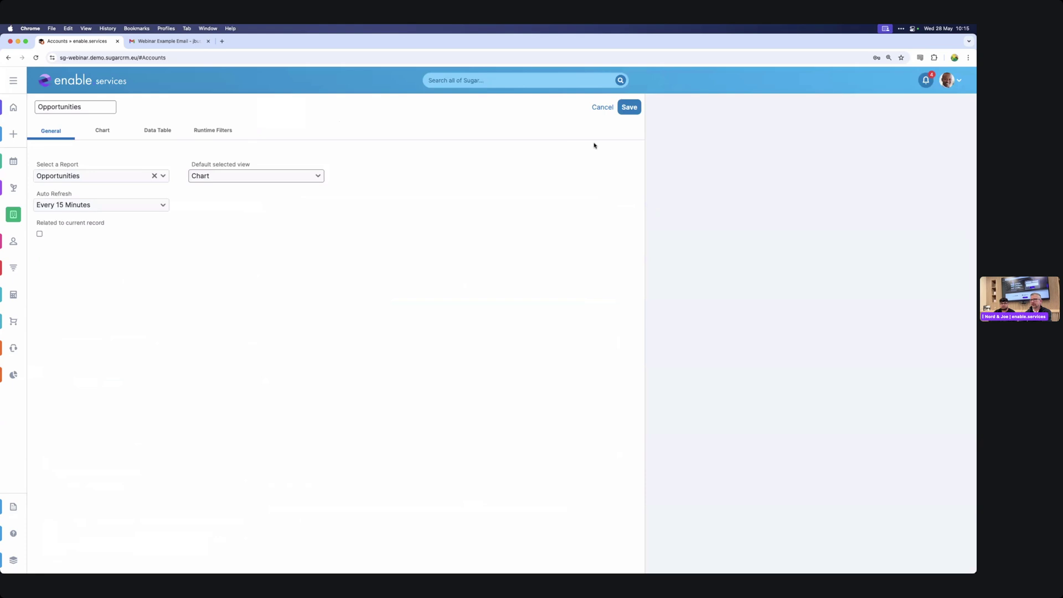
left_click(629, 107)
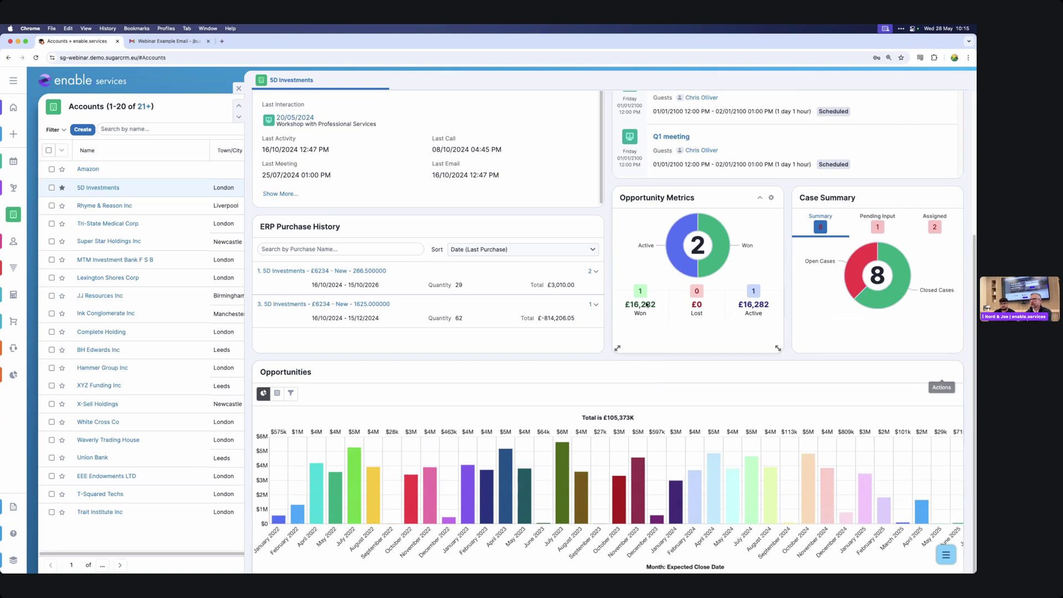
Edit the Opportunities dashlet again to enable Related to current record, and save it.
scroll(359, 176, "up", 4)
scroll(674, 459, "down", 4)
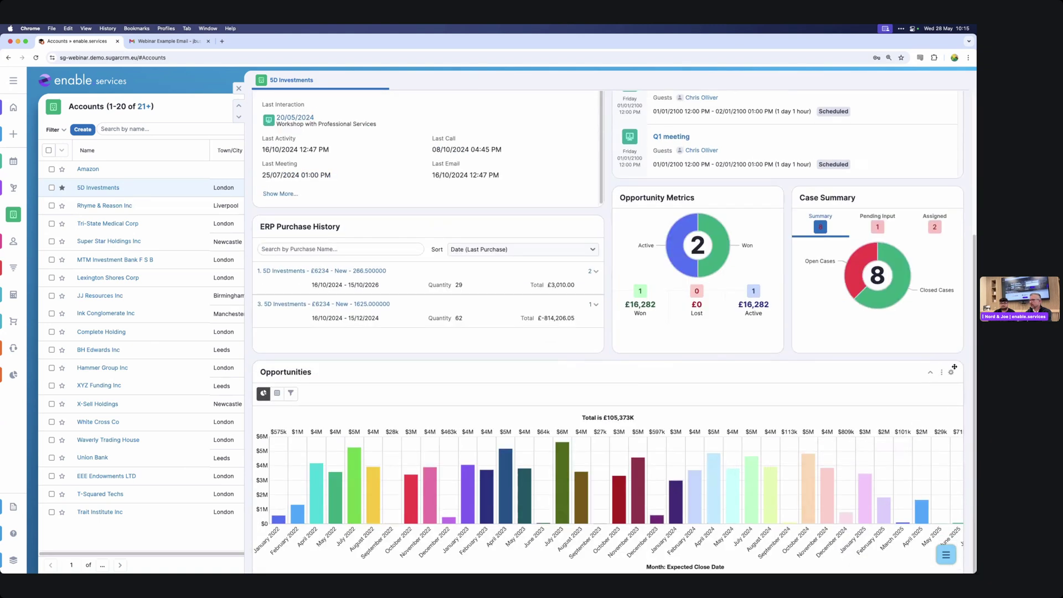
left_click(953, 374)
left_click(914, 388)
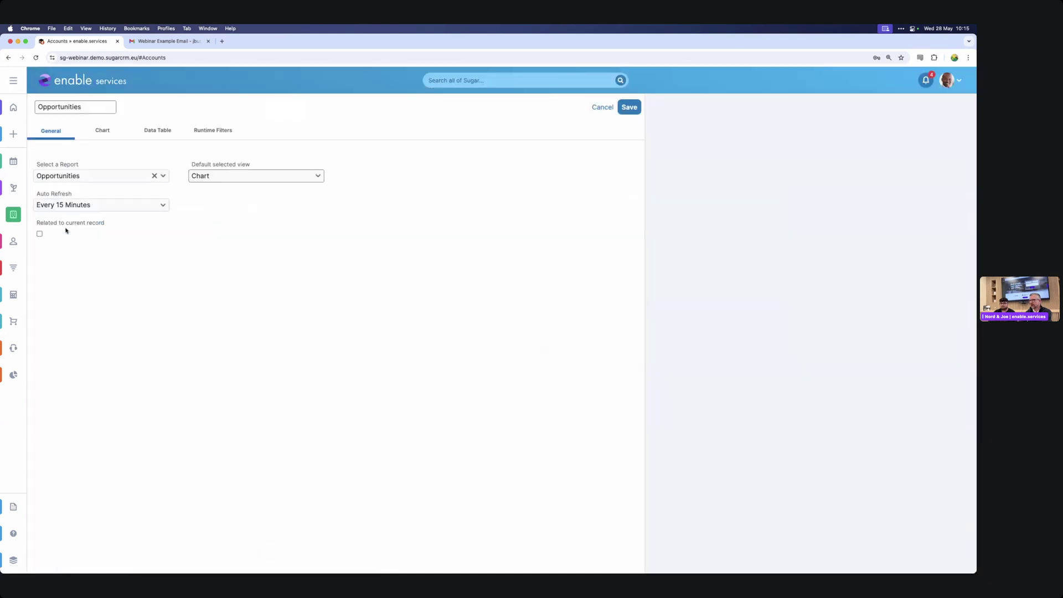
left_click(39, 234)
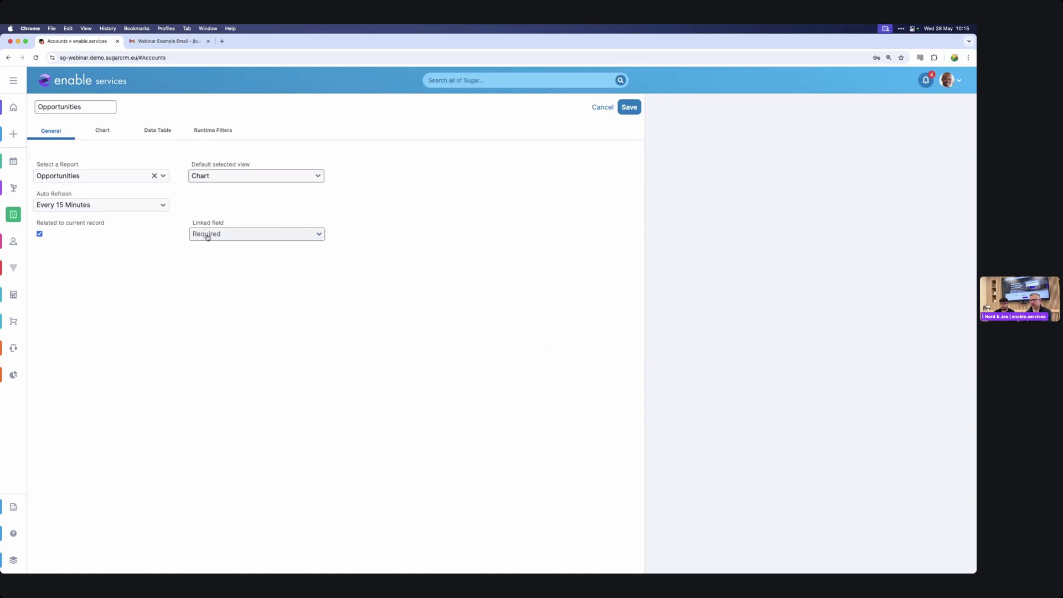
left_click(630, 108)
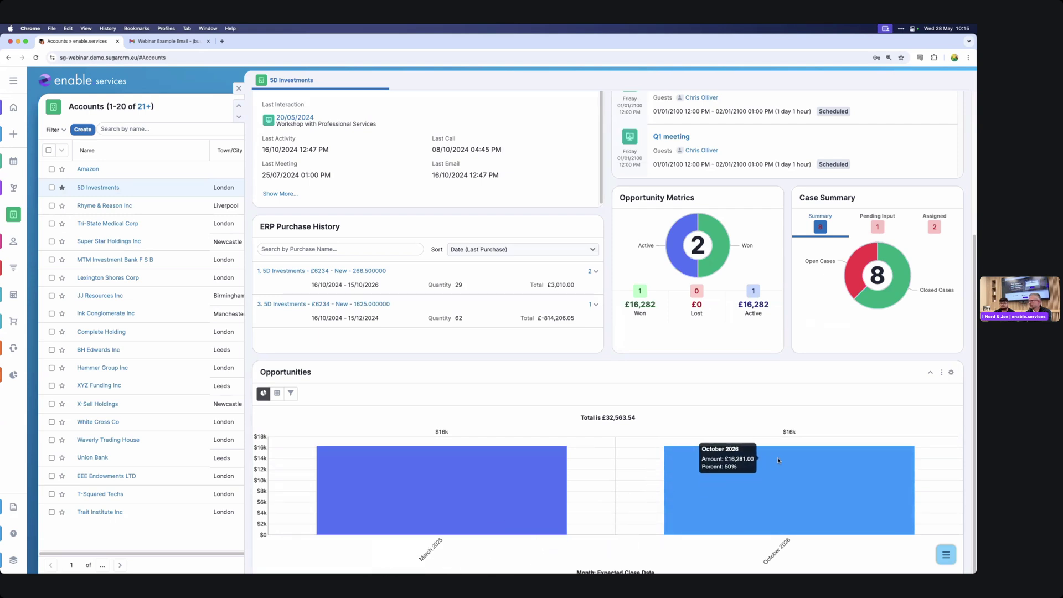
Move the Opportunities dashlet above all other dashlets in the Accounts Focus Drawer.
scroll(764, 474, "up", 2)
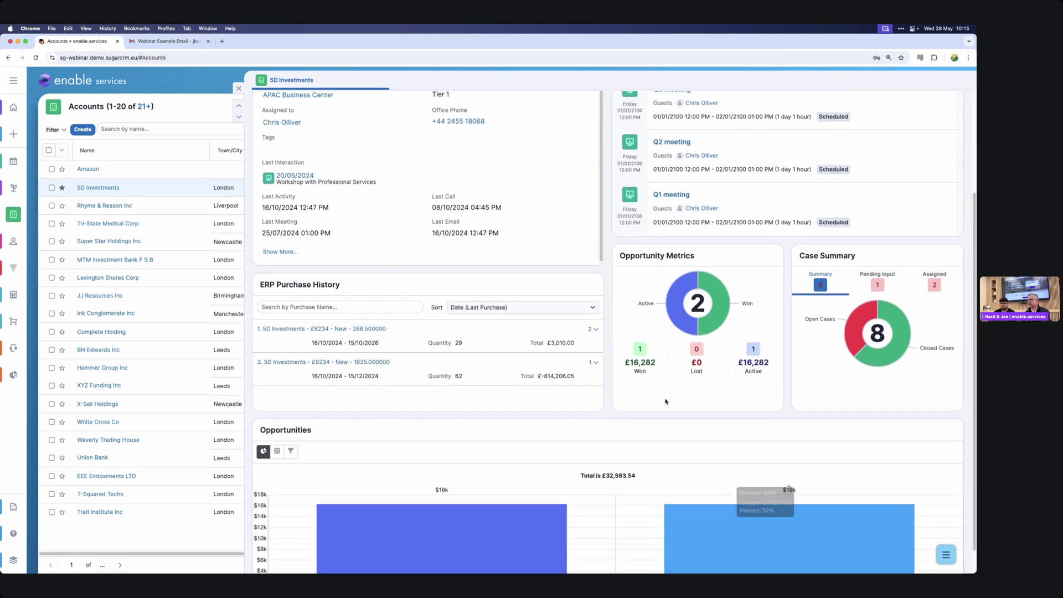
left_click_drag(669, 434, 592, 294)
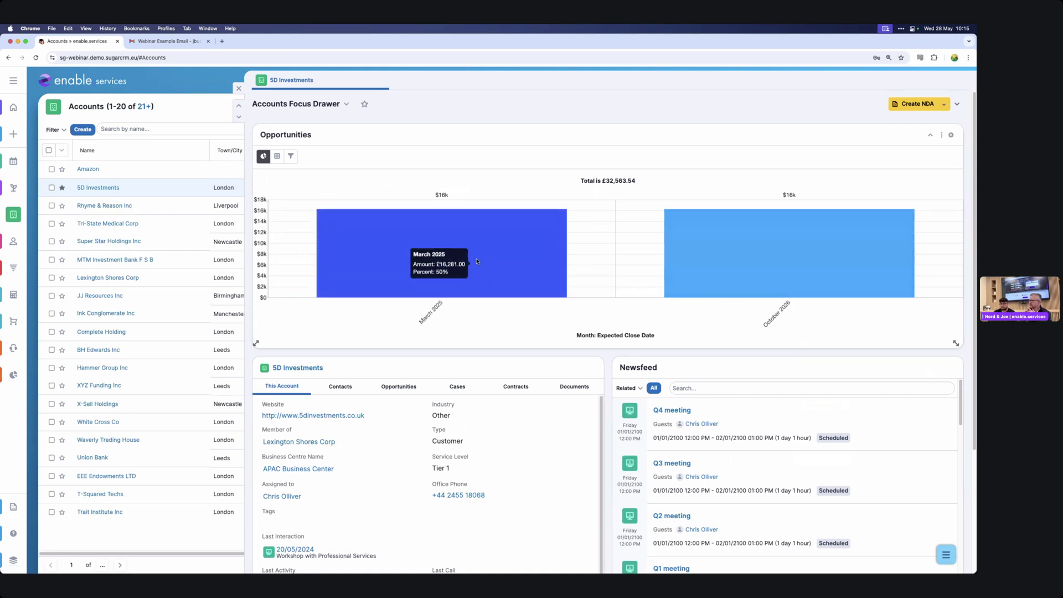
Drill into the March 2025 and October 2026 opportunities from the chart, and close the focus drawer.
left_click(485, 223)
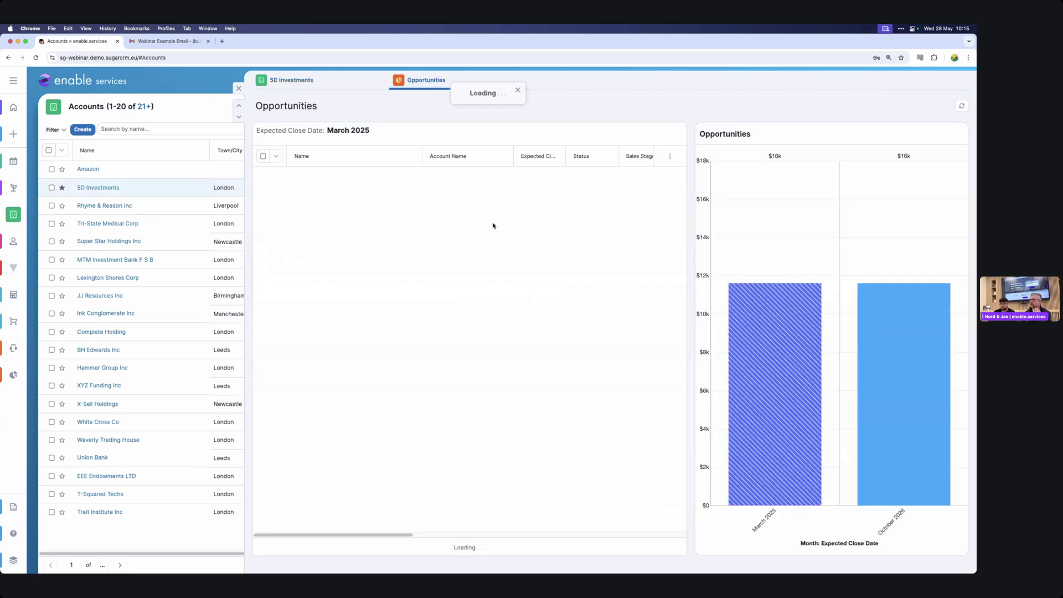
left_click(886, 283)
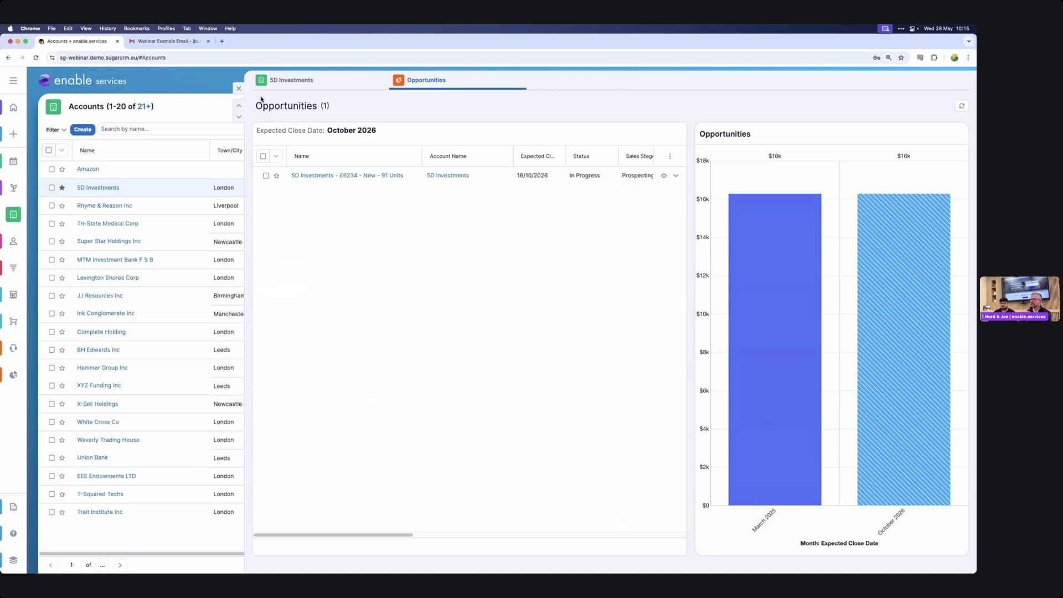
left_click(239, 88)
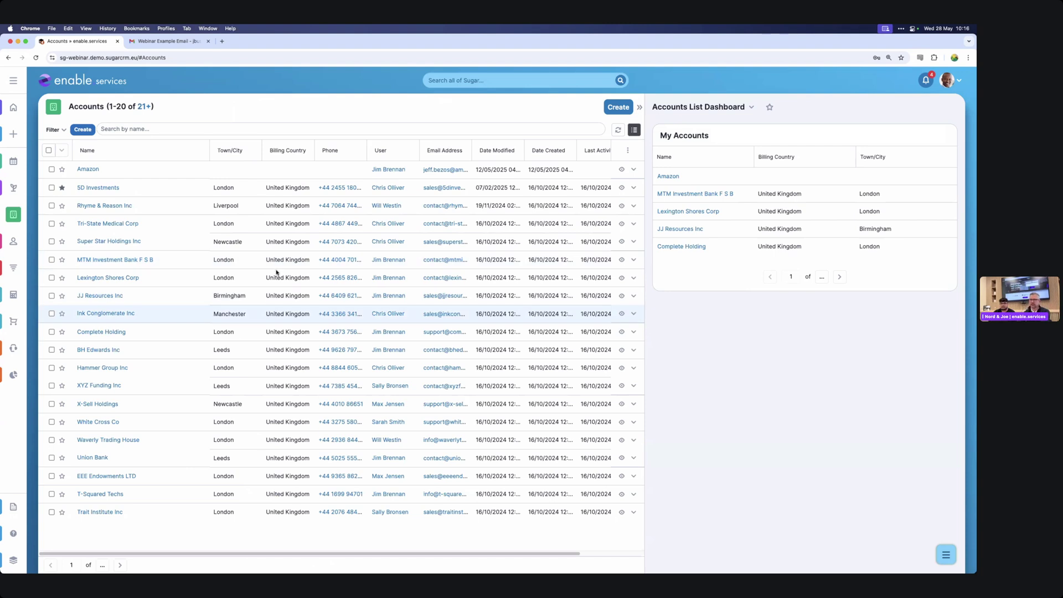
Reopen the 5D Investments focus drawer and advance through Rhyme & Reason Inc to Tri-State Medical Corp.
left_click(201, 187)
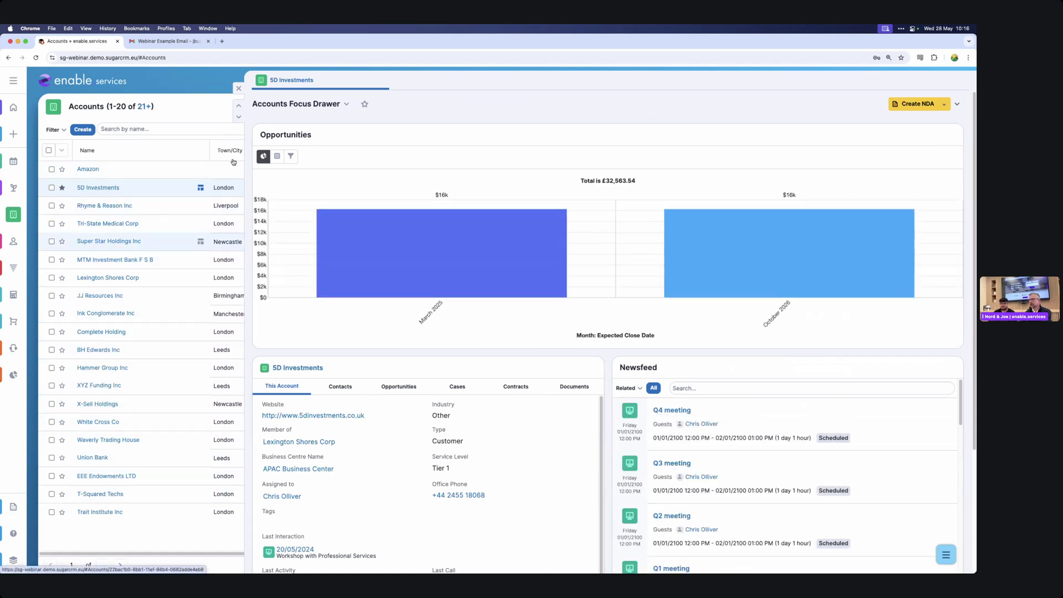
left_click(239, 118)
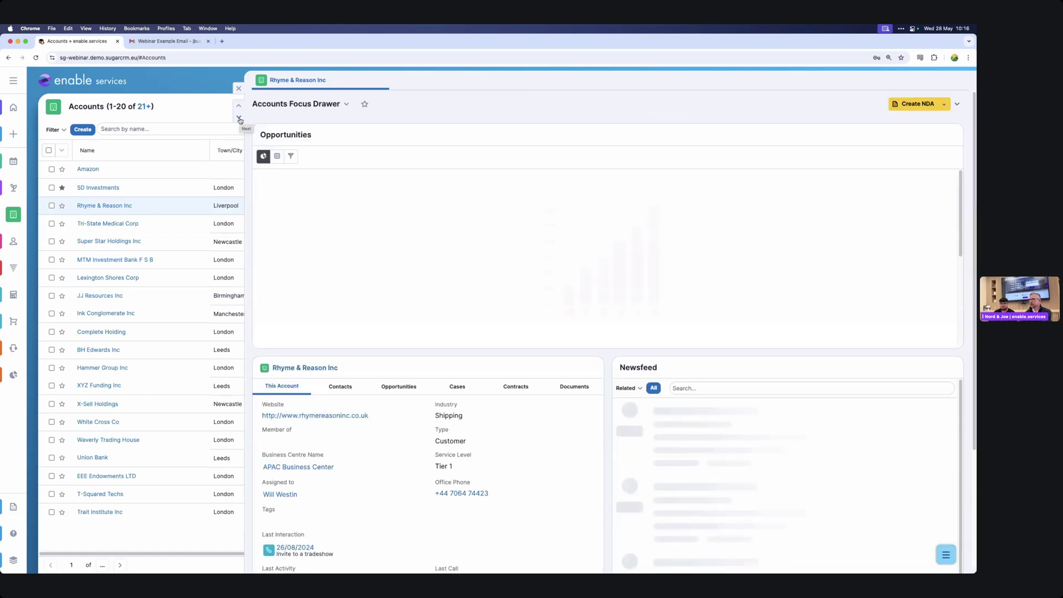
left_click(239, 118)
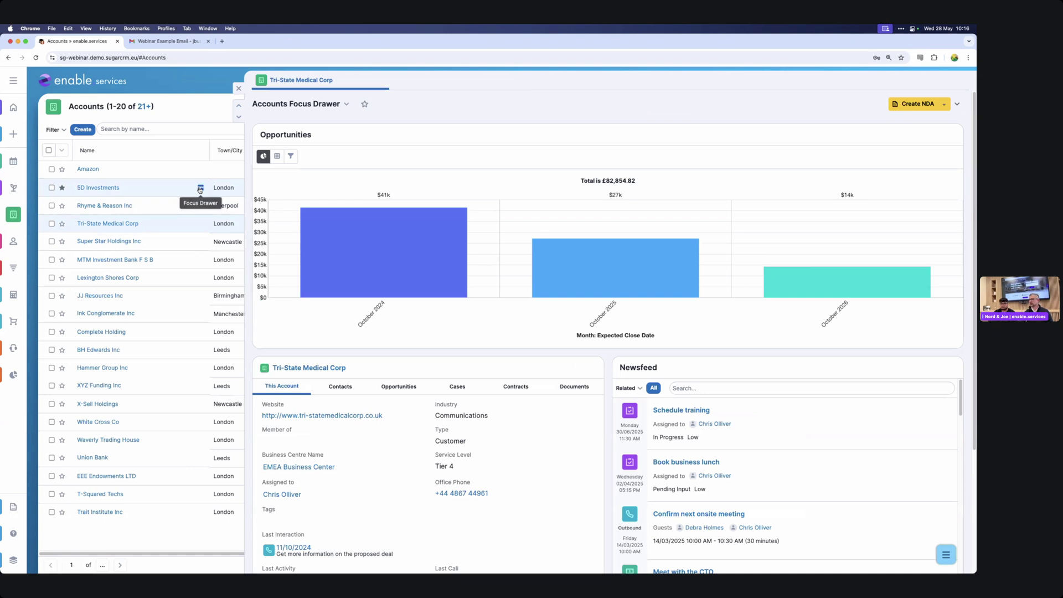
Rearrange the focus drawer so the account details and Newsfeed dashlets sit side by side above Opportunities.
left_click_drag(444, 363, 636, 423)
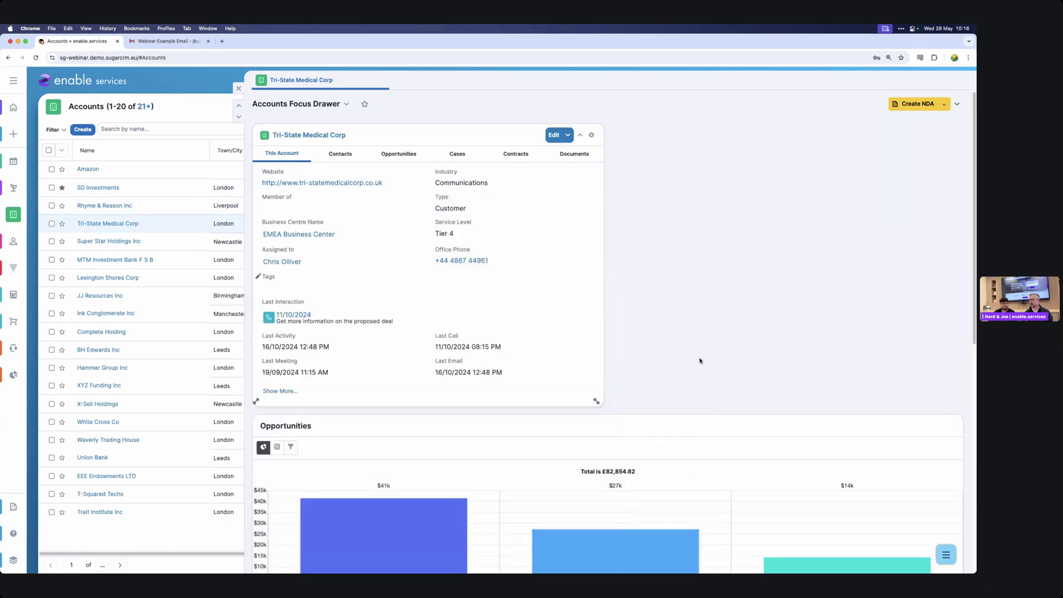
scroll(764, 421, "down", 5)
left_click_drag(766, 420, 755, 131)
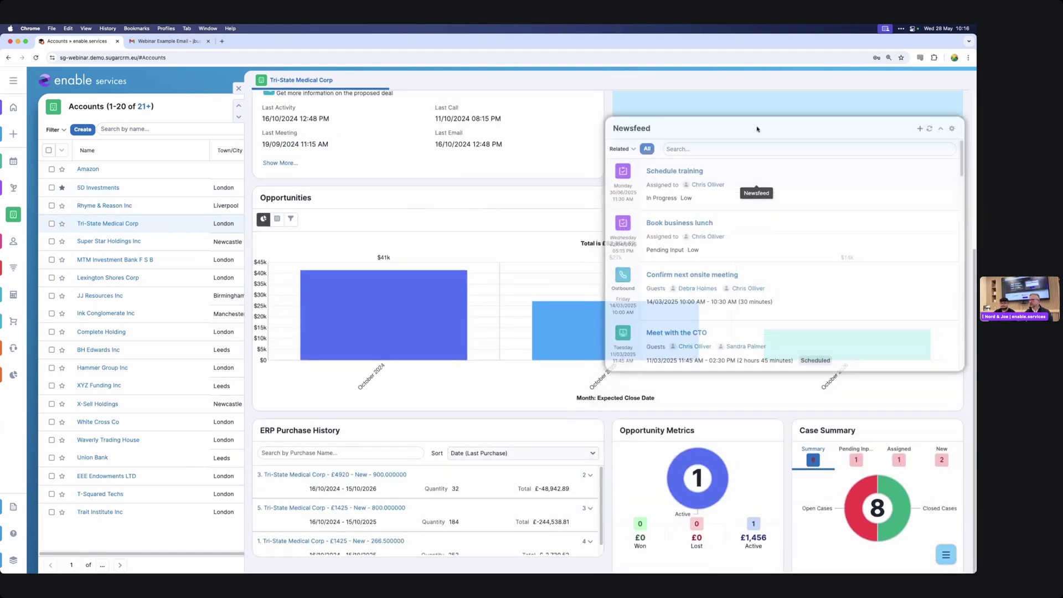
scroll(616, 276, "up", 5)
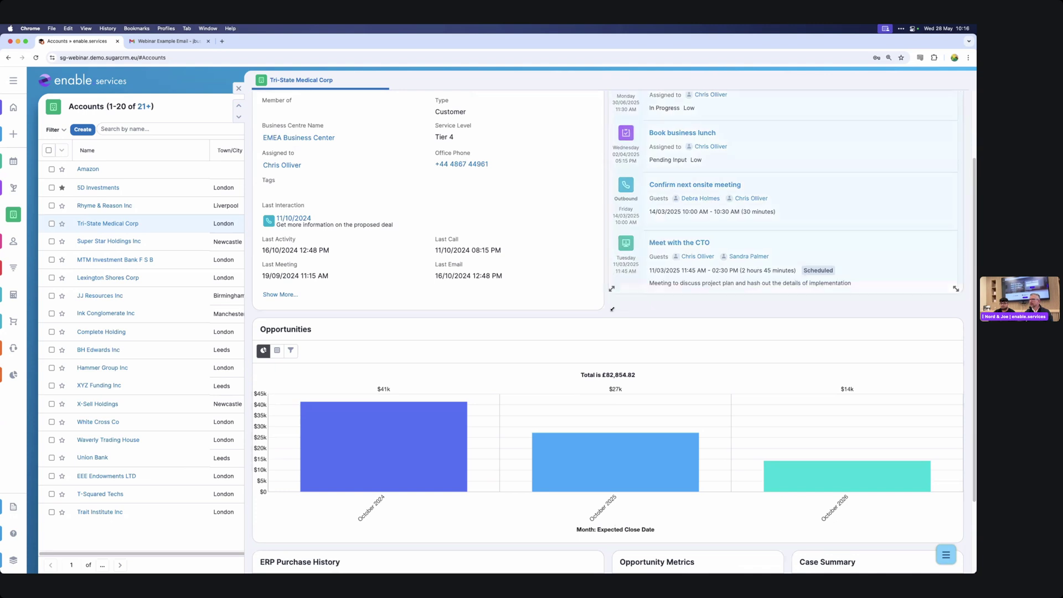
scroll(539, 271, "up", 2)
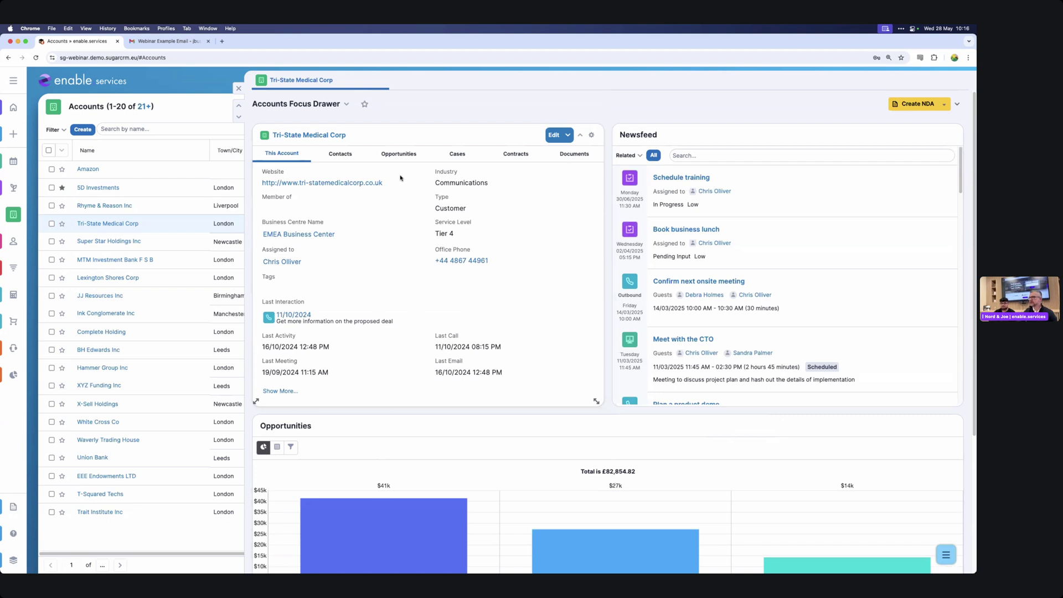
View Tri-State Medical Corp's Contacts, Opportunities and Documents in the account dashlet, and return to This Account.
left_click(339, 156)
left_click(400, 156)
left_click(589, 158)
left_click(282, 155)
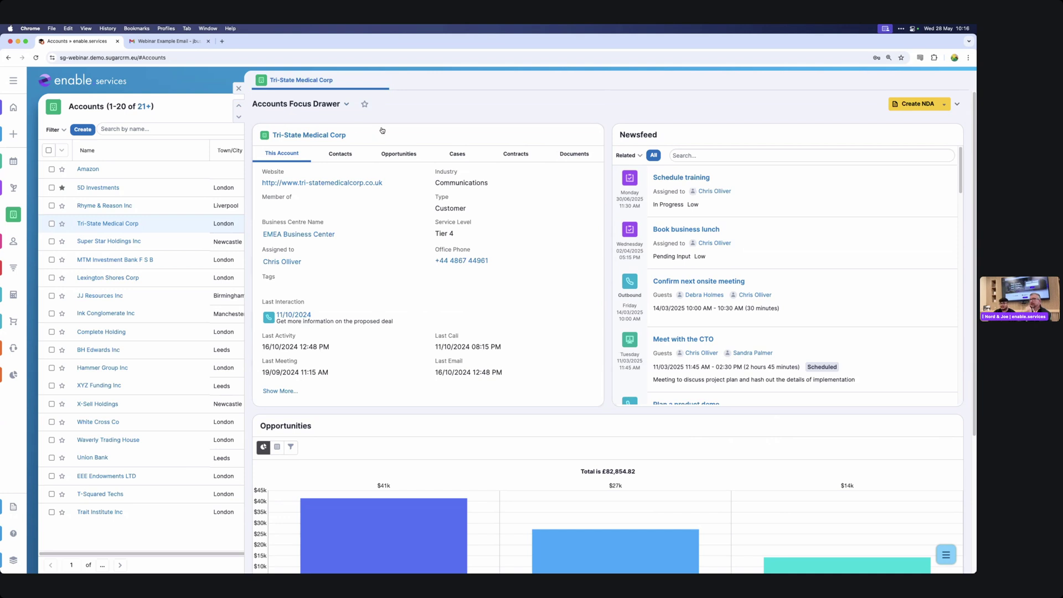
Show the dashboard management options for the Accounts Focus Drawer and dismiss them without choosing one.
left_click(347, 105)
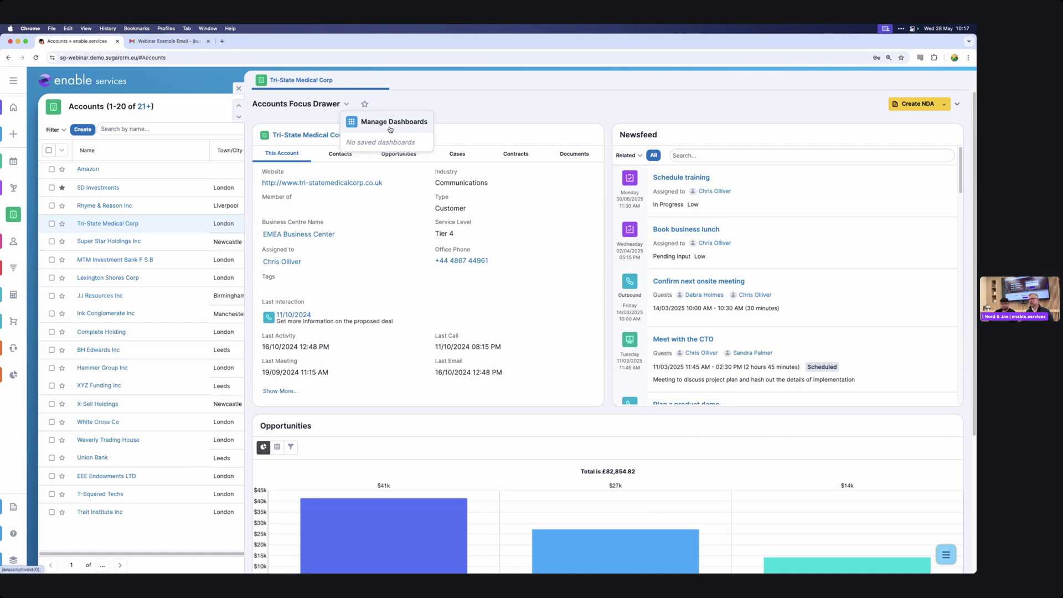
left_click(473, 112)
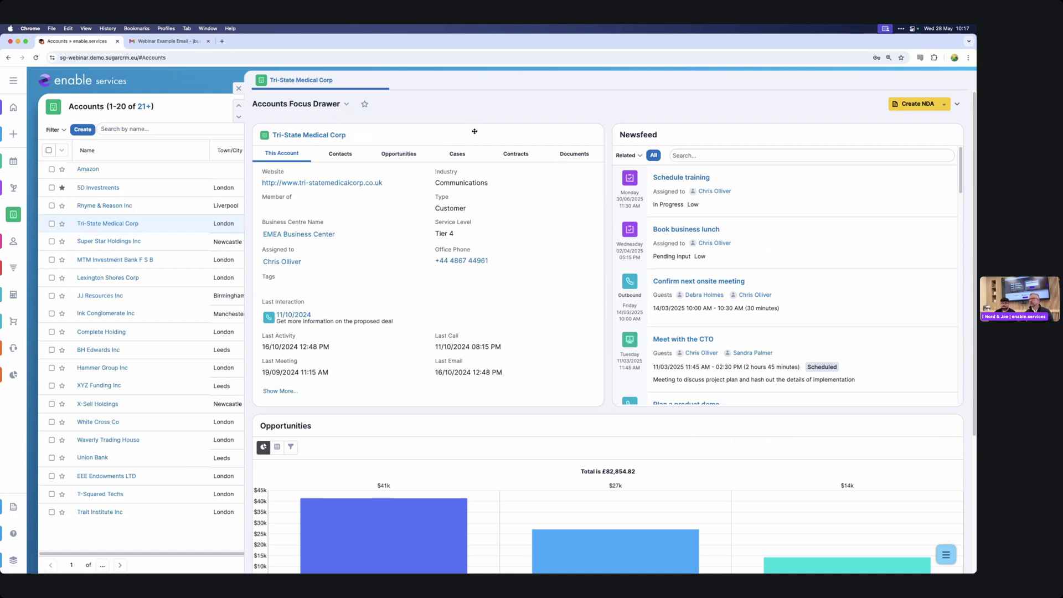
left_click(348, 105)
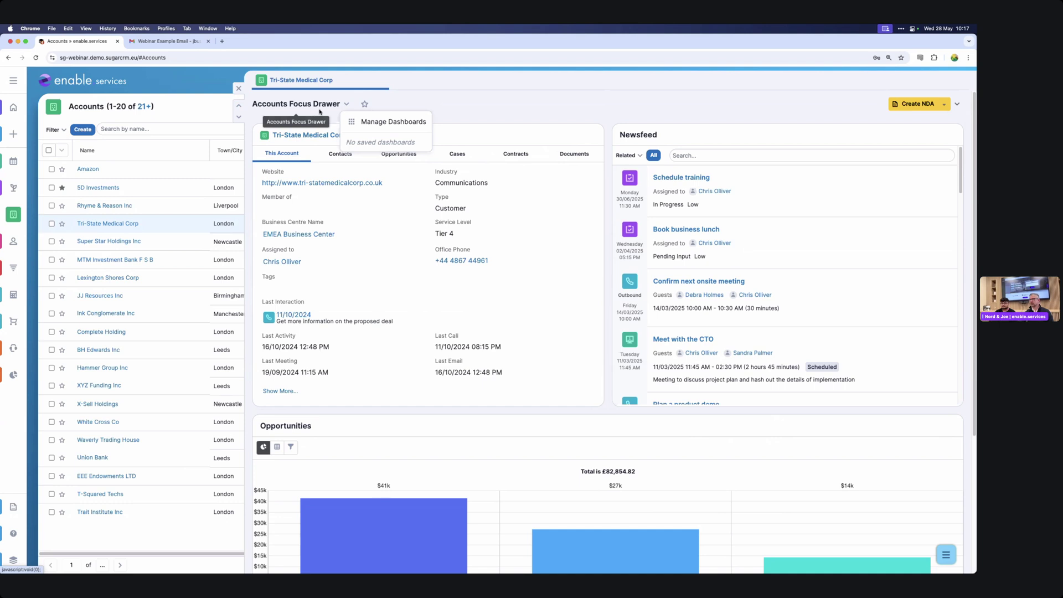
left_click(480, 107)
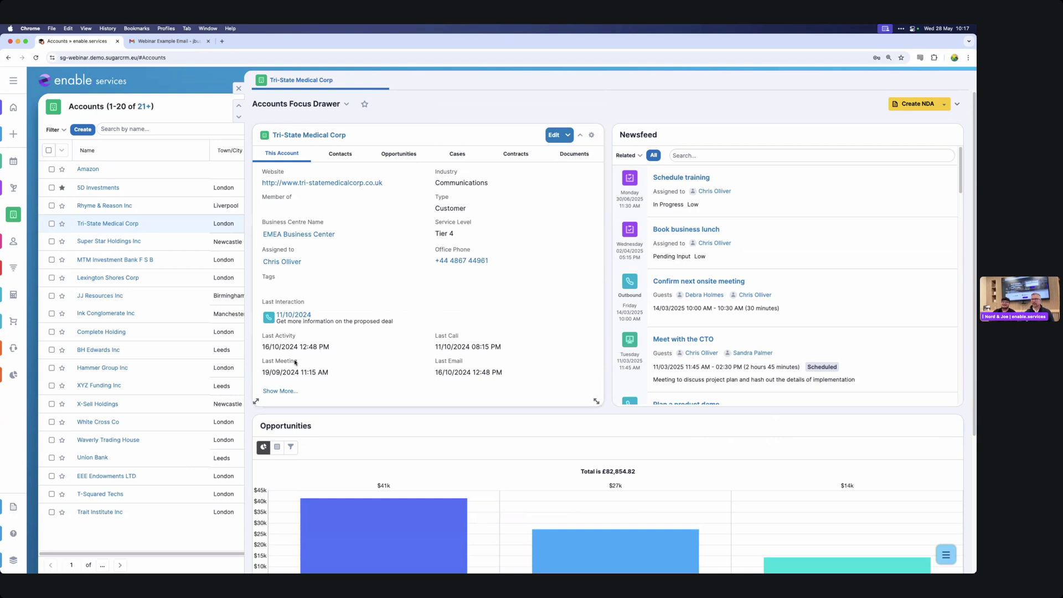
Point out the Last Activity and Last Interaction fields, and open the focus drawer for the 11/10/2024 call.
left_click_drag(284, 335, 417, 327)
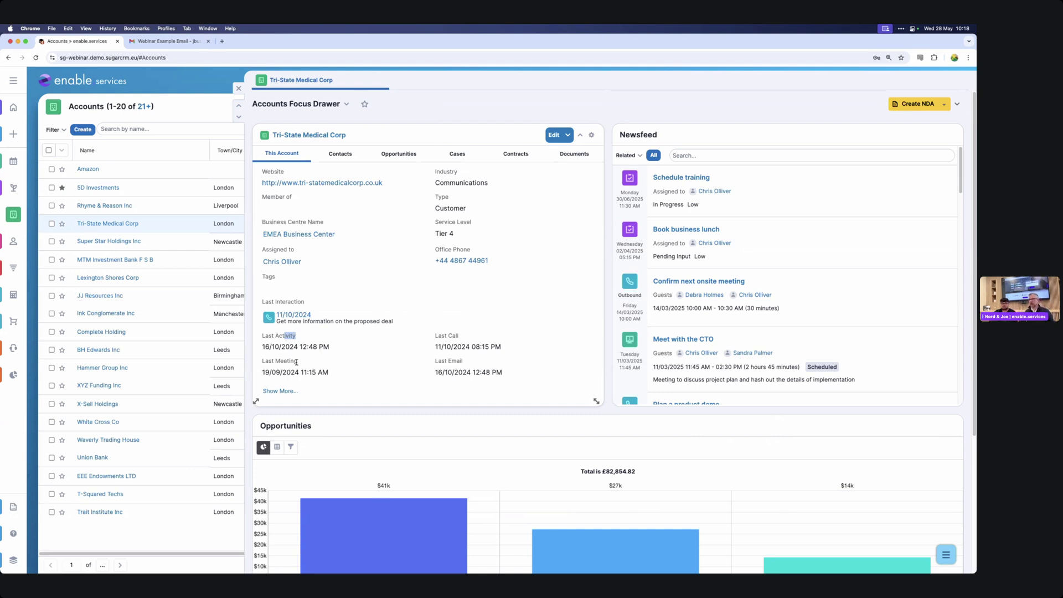
mouse_move(291, 303)
left_mouse_down()
mouse_move(237, 304)
mouse_move(276, 302)
left_mouse_up()
left_click(291, 301)
left_click(353, 292)
mouse_move(387, 314)
left_click(399, 318)
left_click(400, 318)
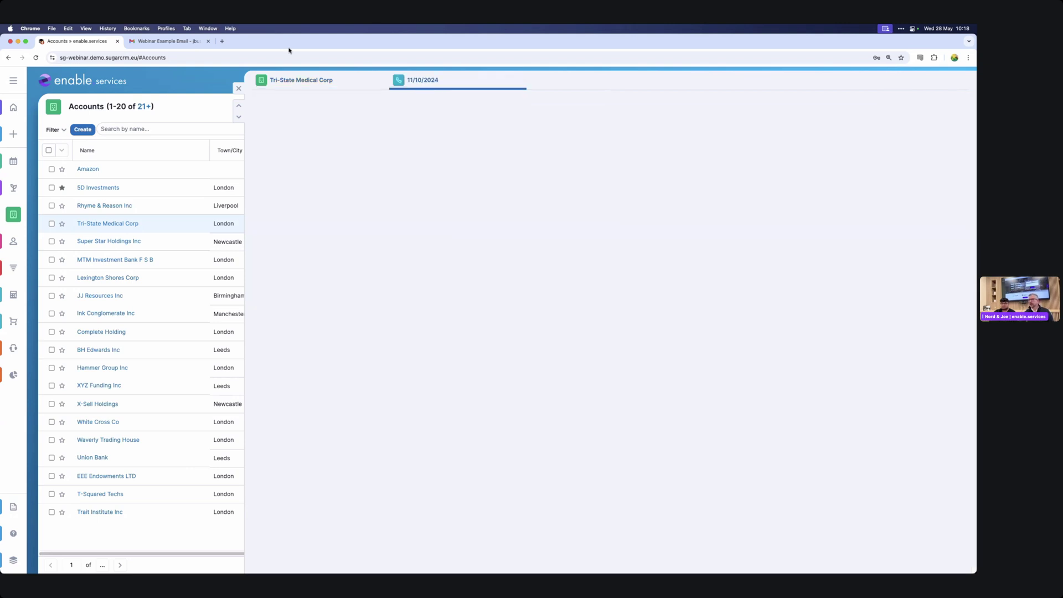
Switch between the Tri-State Medical Corp and 11/10/2024 call drawers, accepting the loss of unsaved changes, and close the call drawer.
left_click(307, 80)
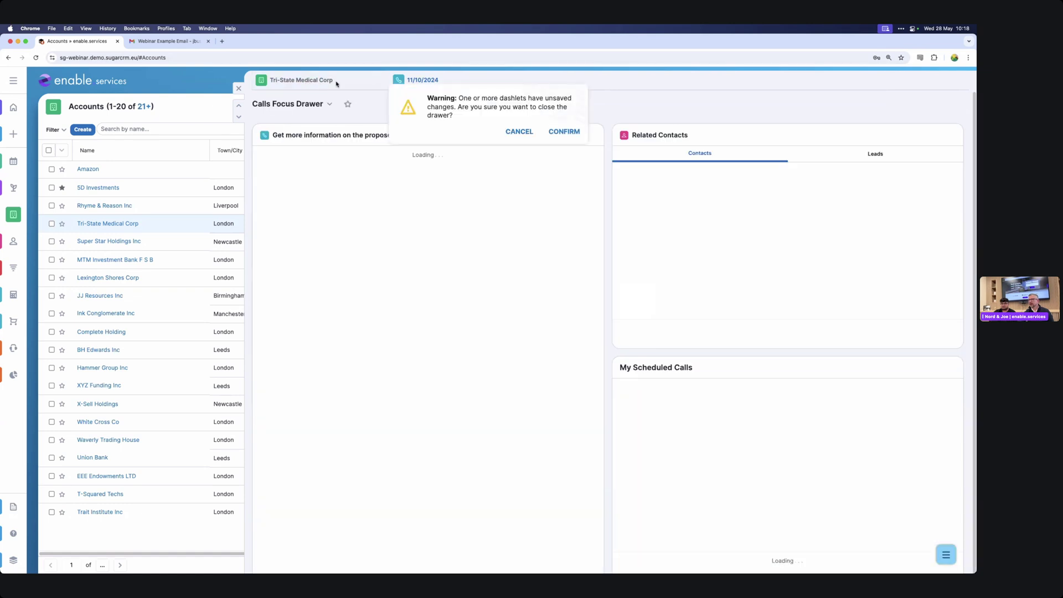
left_click(556, 131)
left_click(431, 79)
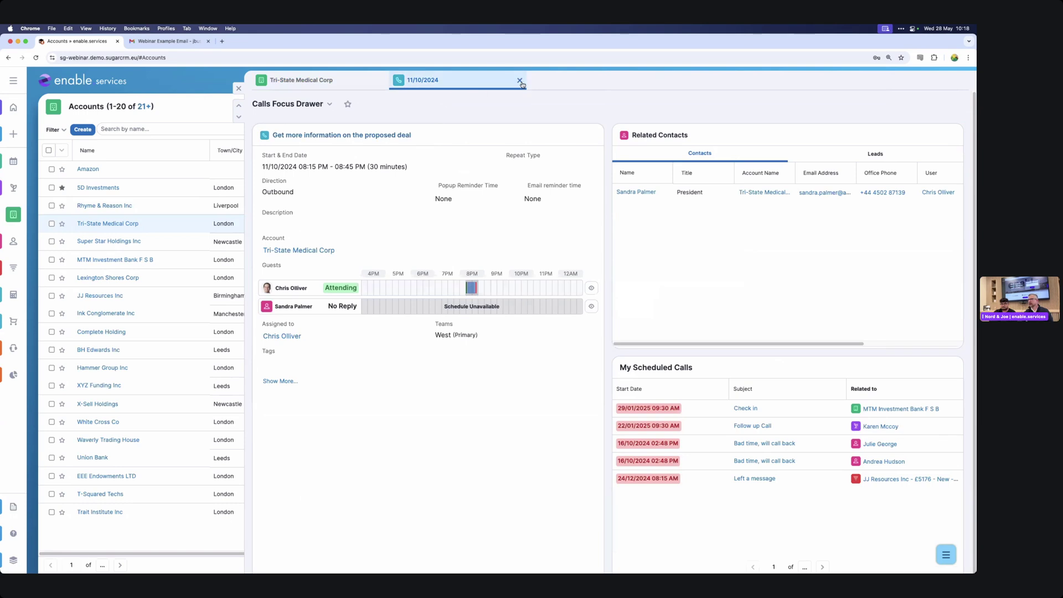
left_click(519, 81)
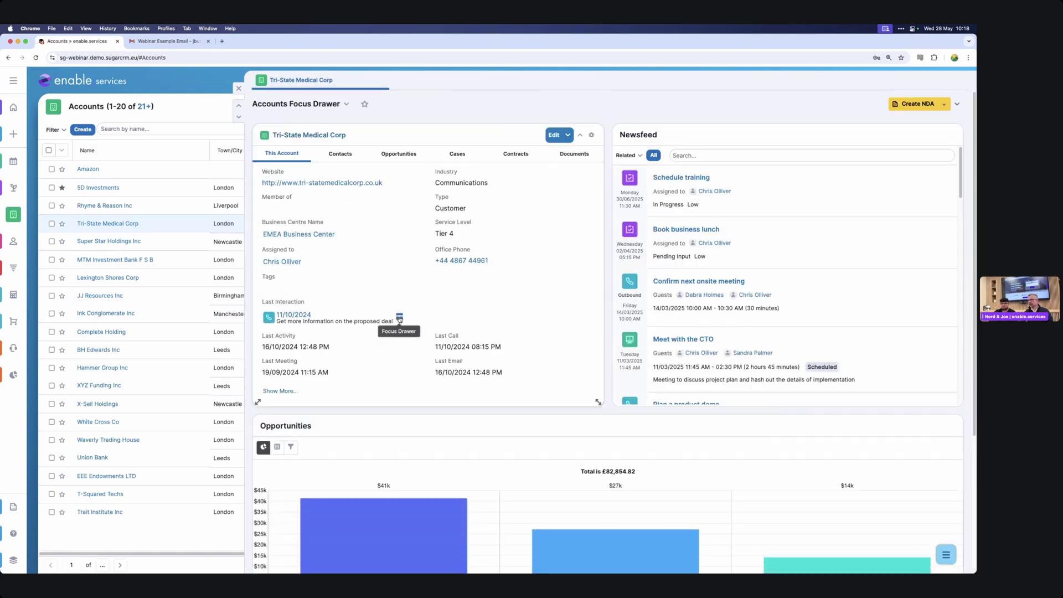
Reopen the 11/10/2024 call's focus drawer, open its related contact's drawer, and return to Tri-State Medical Corp with both kept open.
left_click(399, 318)
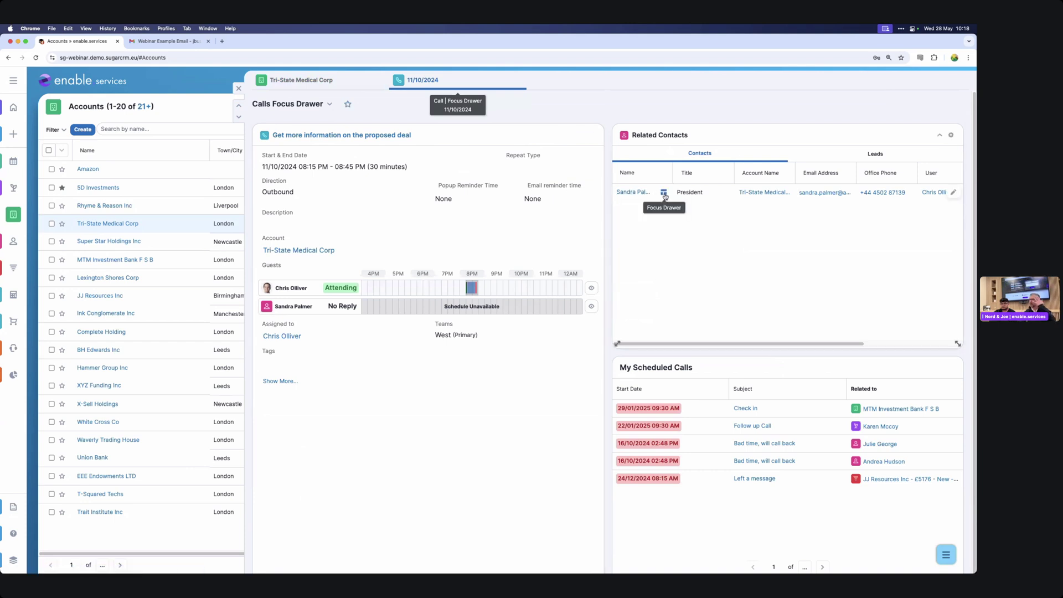
left_click(664, 193)
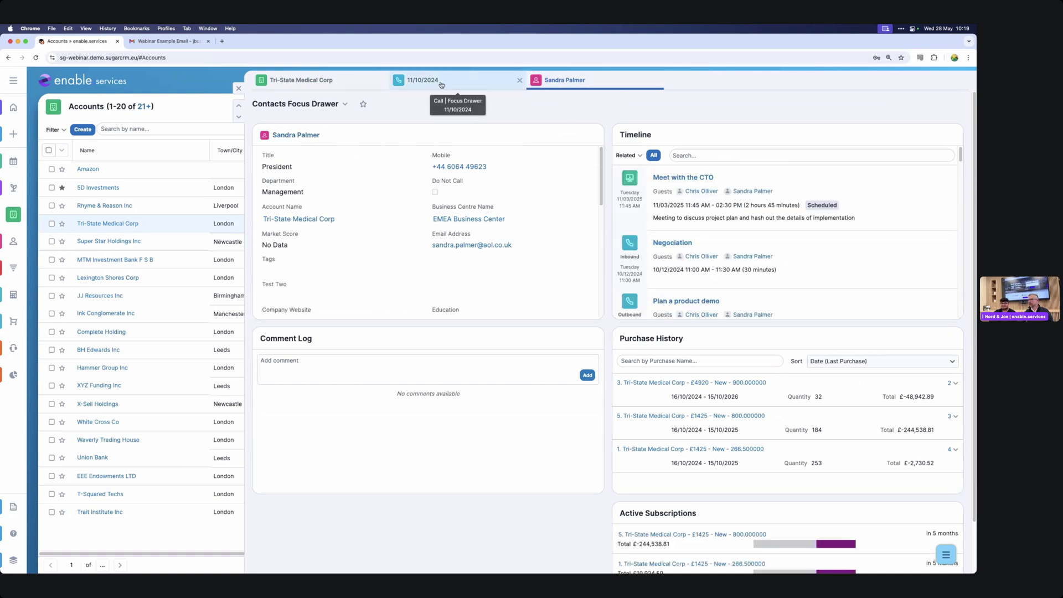
left_click(479, 83)
left_click(344, 78)
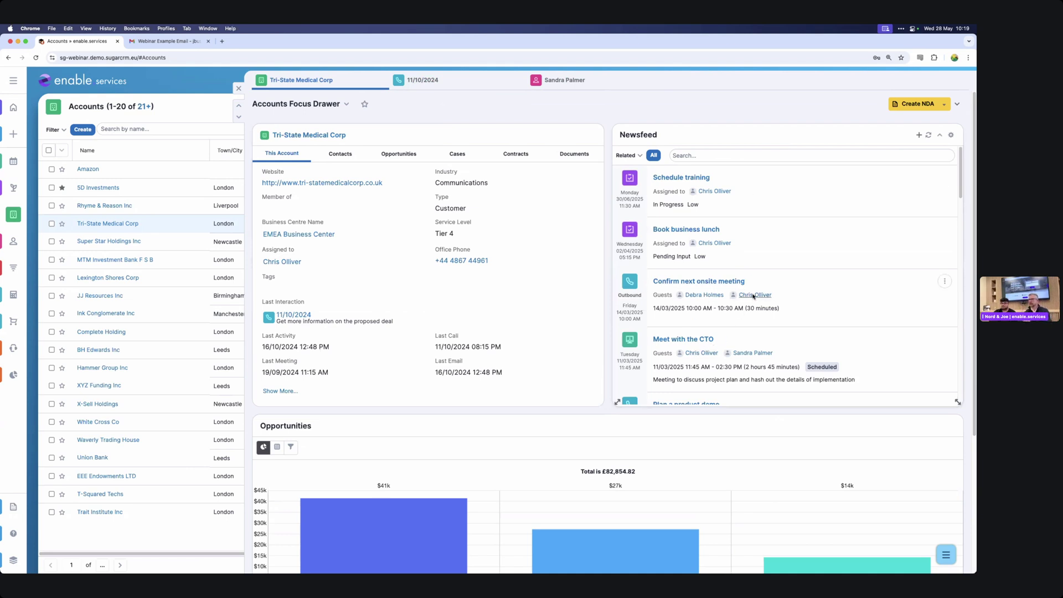
mouse_move(406, 319)
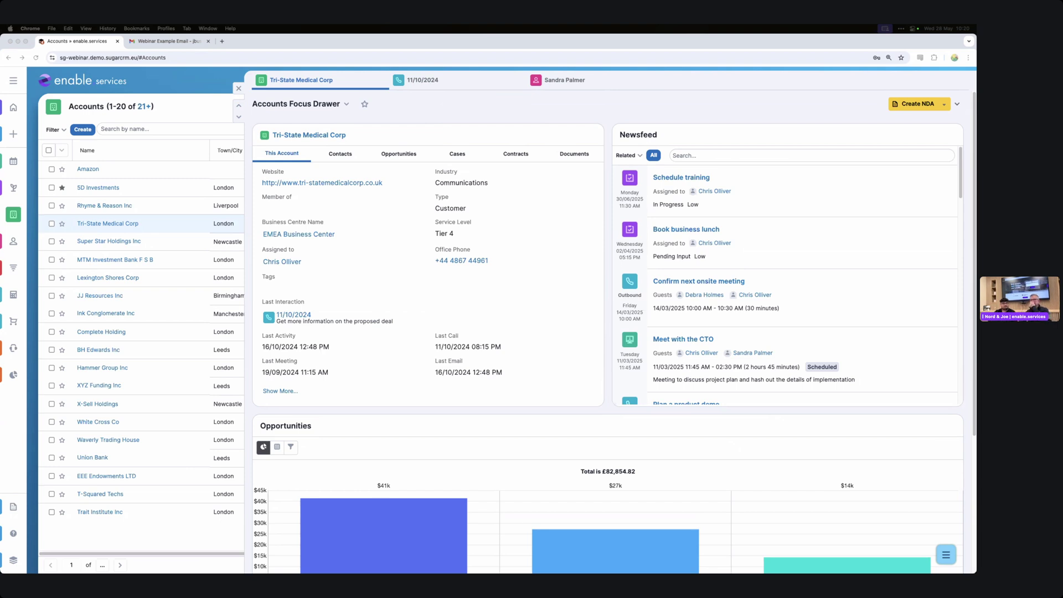
left_click(13, 85)
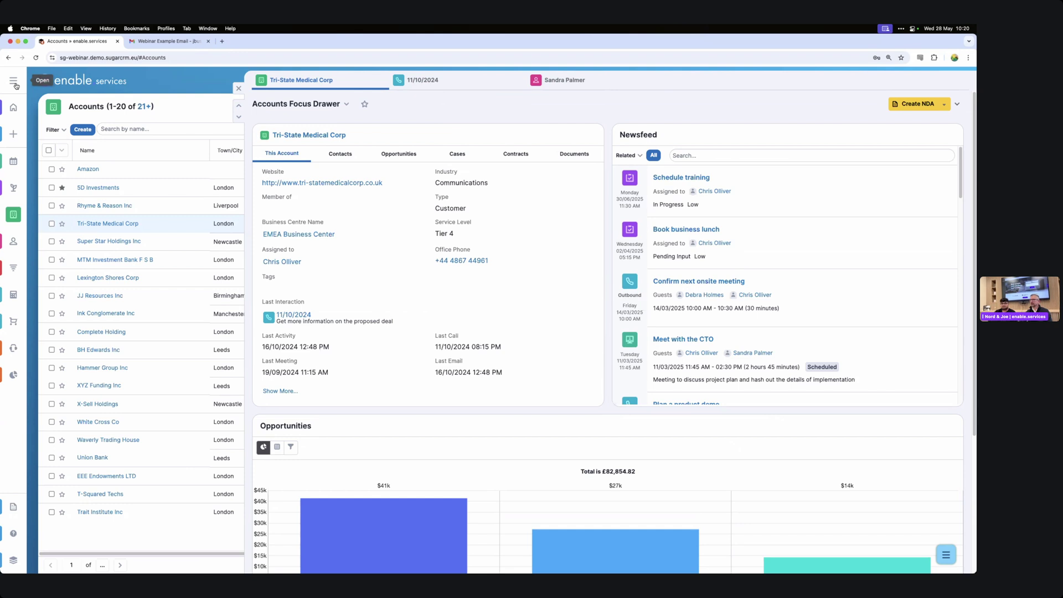
mouse_move(527, 268)
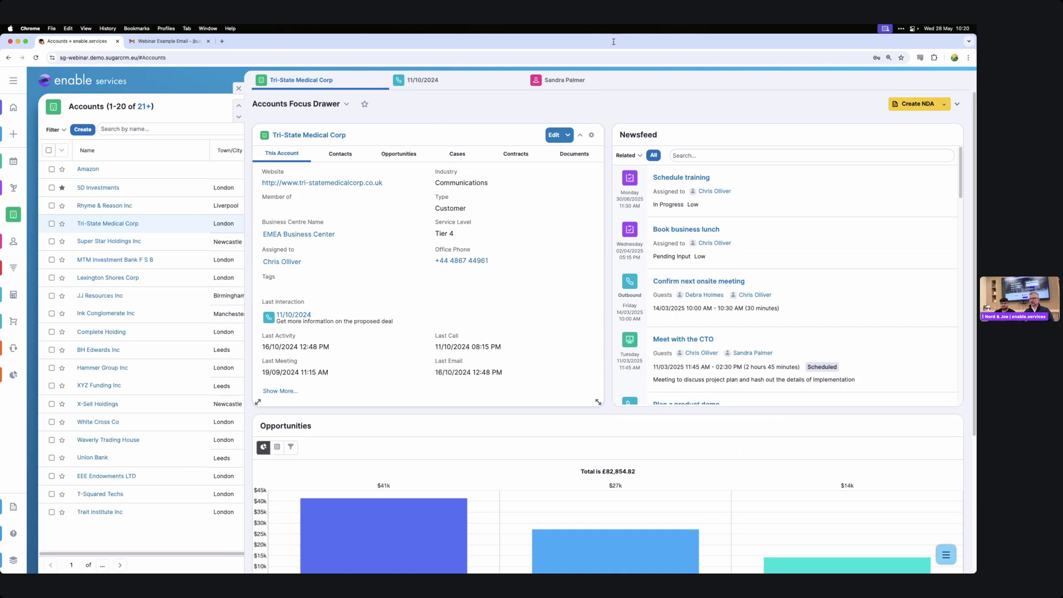
Open the full record of the last contact listed under Tri-State Medical Corp's Contacts, and close it.
left_click(340, 153)
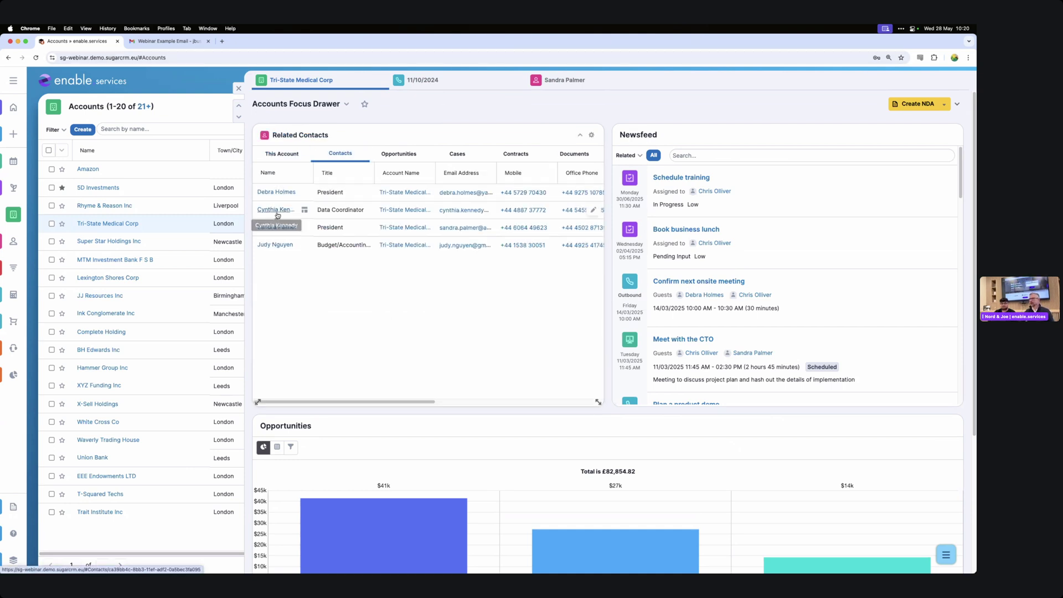
left_click(278, 244)
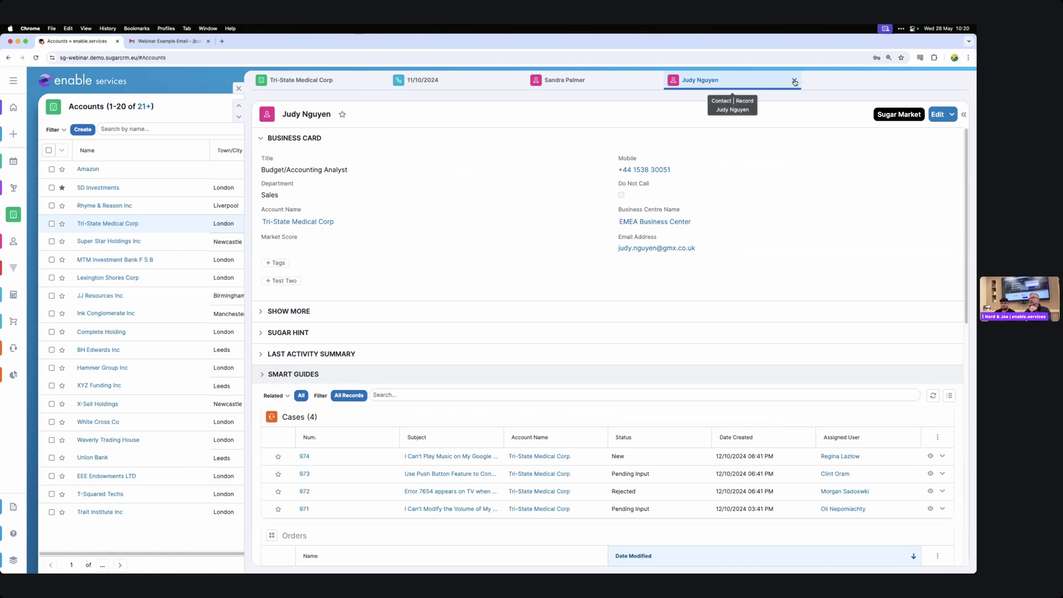
left_click(795, 82)
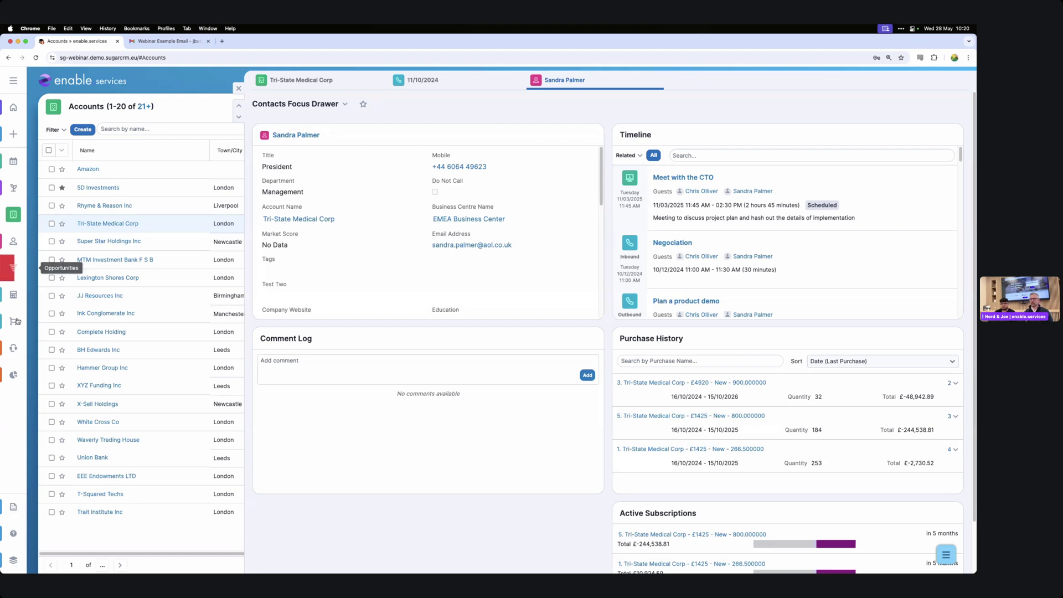
Go to the Quotes module and open the quote "Mirrors for 247 Couriers".
left_click(14, 82)
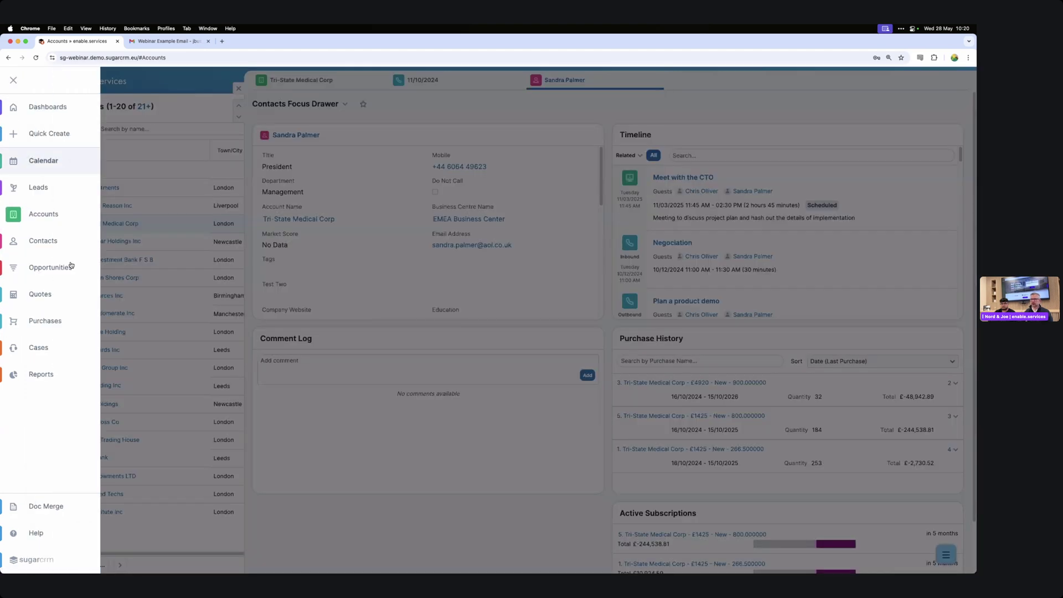
left_click(44, 294)
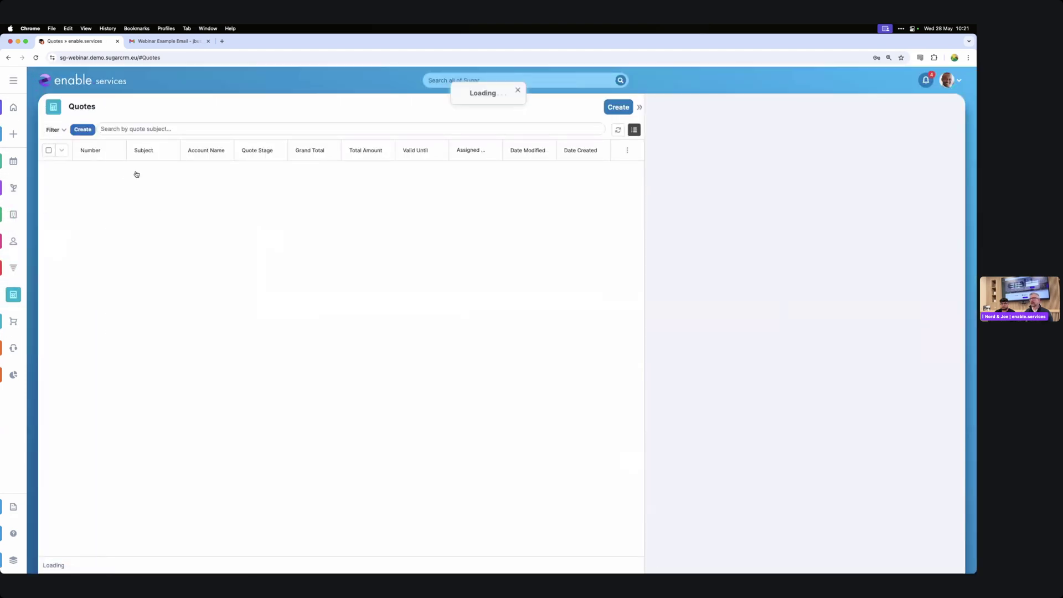
left_click(145, 169)
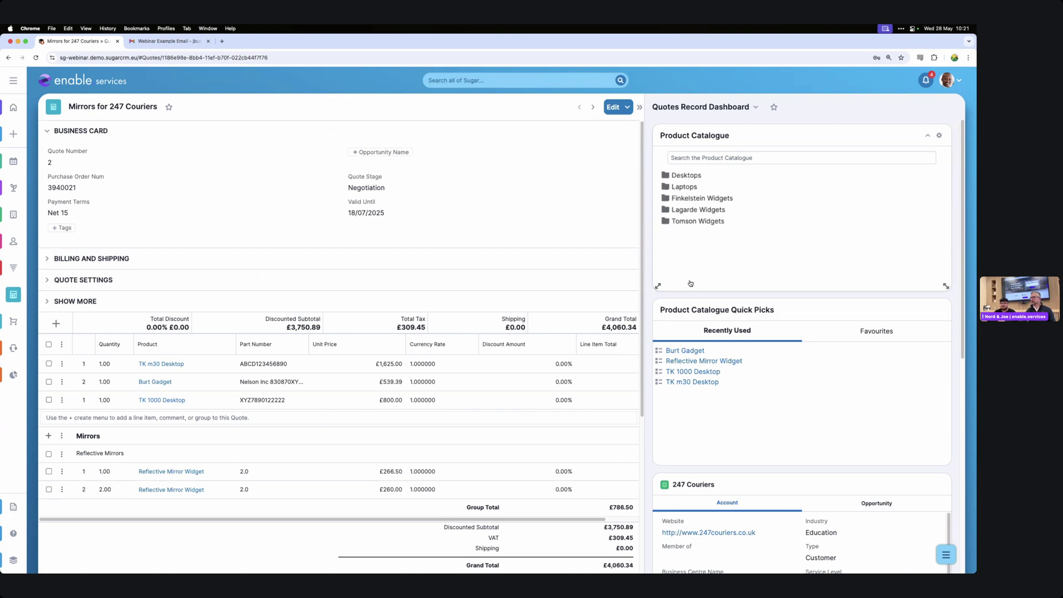
Add one Burt Gadget line and twelve TK 1000 Desktop lines to the quote from the recently used catalogue picks.
left_click(685, 351)
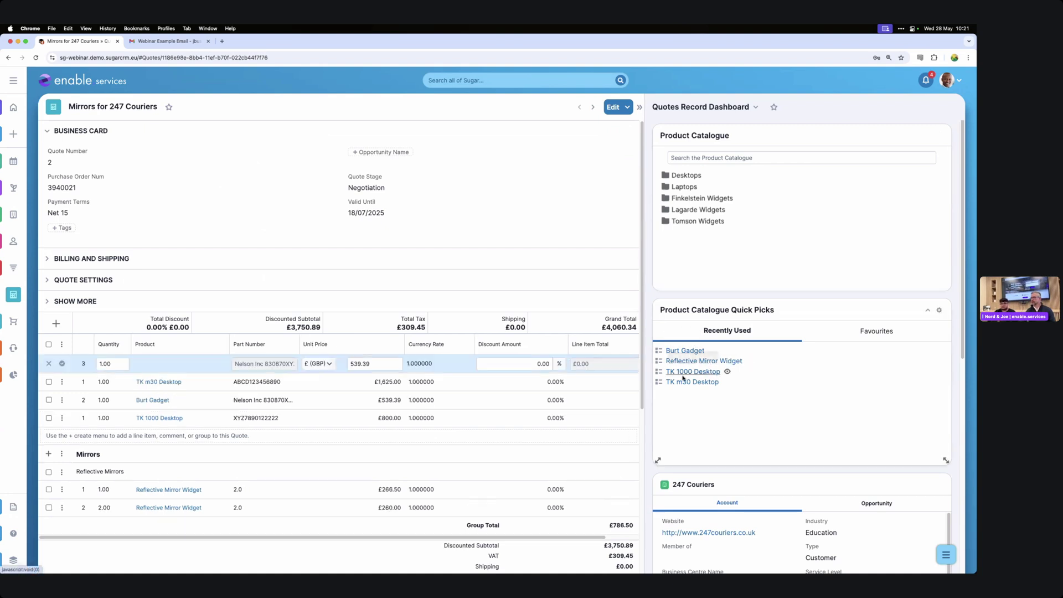
left_click(689, 373)
left_click(690, 372)
left_click(689, 373)
left_click(690, 372)
left_click(690, 373)
left_click(689, 372)
left_click(690, 372)
left_click(689, 373)
left_click(690, 372)
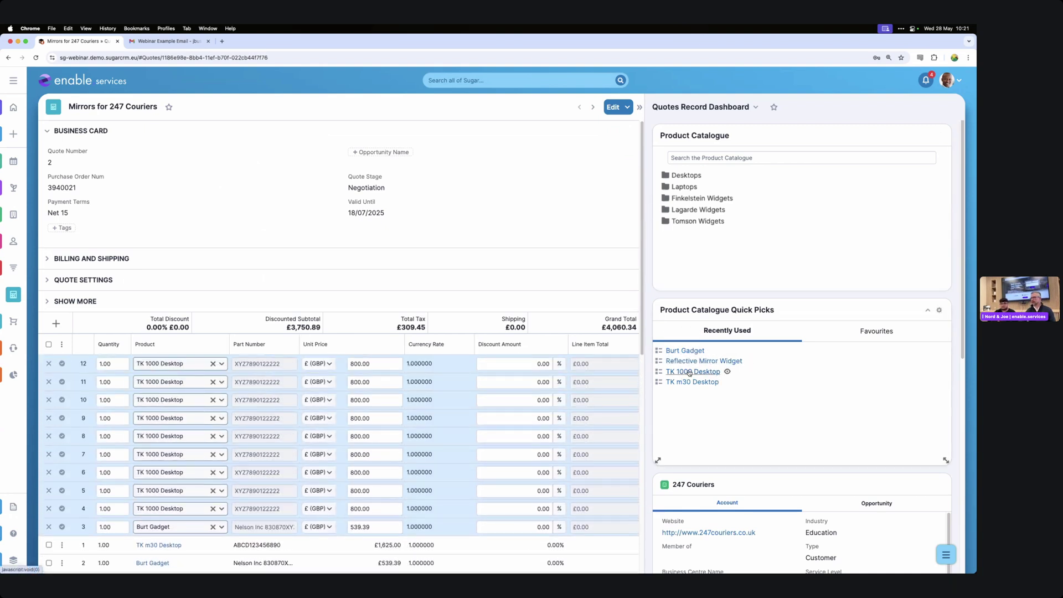
left_click(689, 373)
left_click(690, 373)
left_click(690, 373)
scroll(487, 352, "down", 5)
scroll(488, 353, "up", 3)
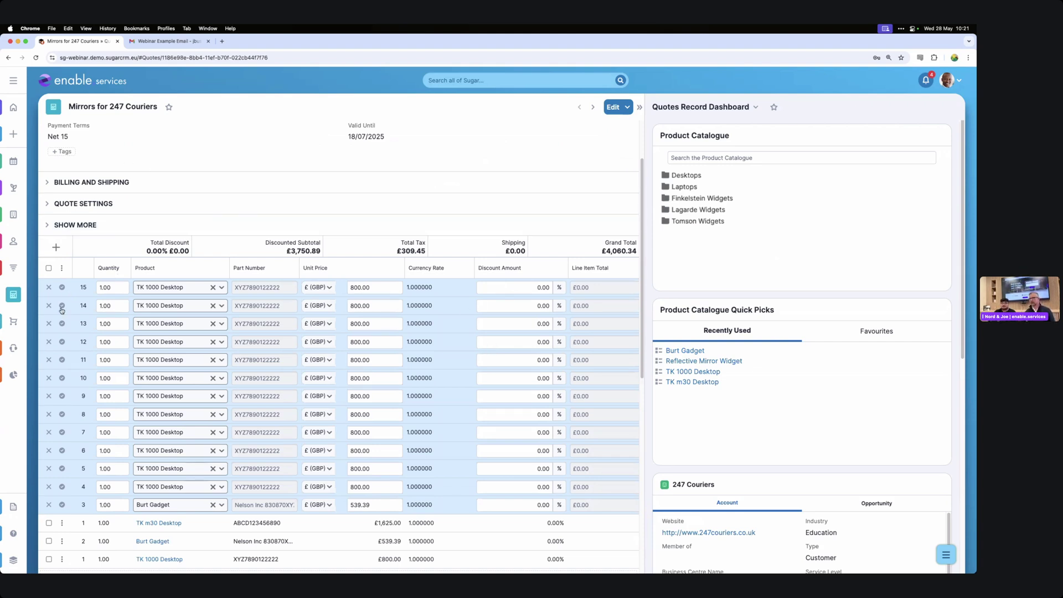
Discard all the unsaved TK 1000 Desktop and Burt Gadget lines from the quote.
left_click(48, 288)
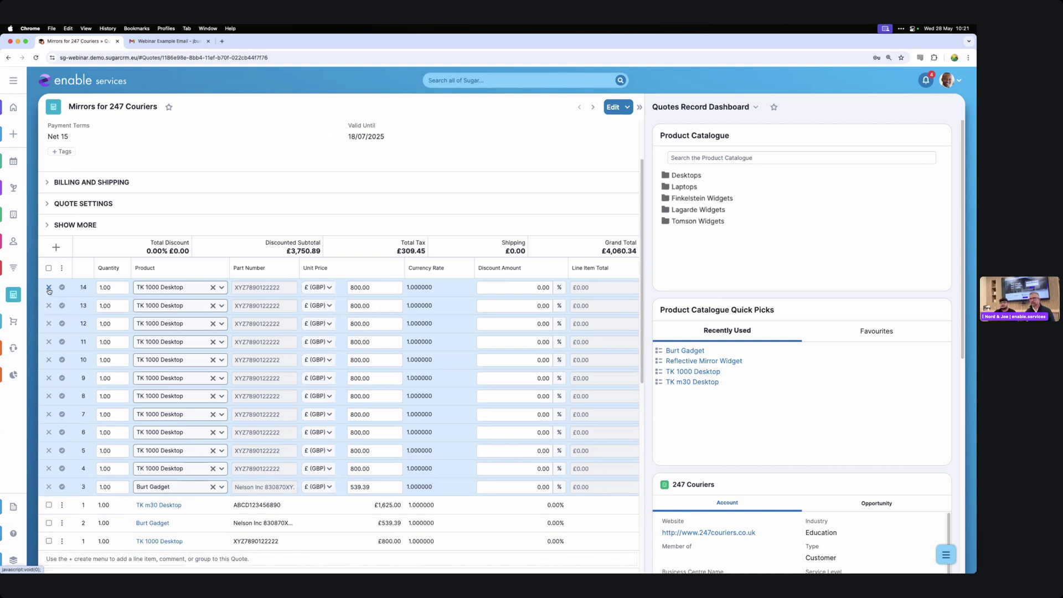
left_click(49, 287)
left_click(49, 287)
left_click(49, 288)
left_click(49, 287)
left_click(49, 287)
left_click(49, 287)
left_click(48, 287)
left_click(49, 287)
left_click(48, 287)
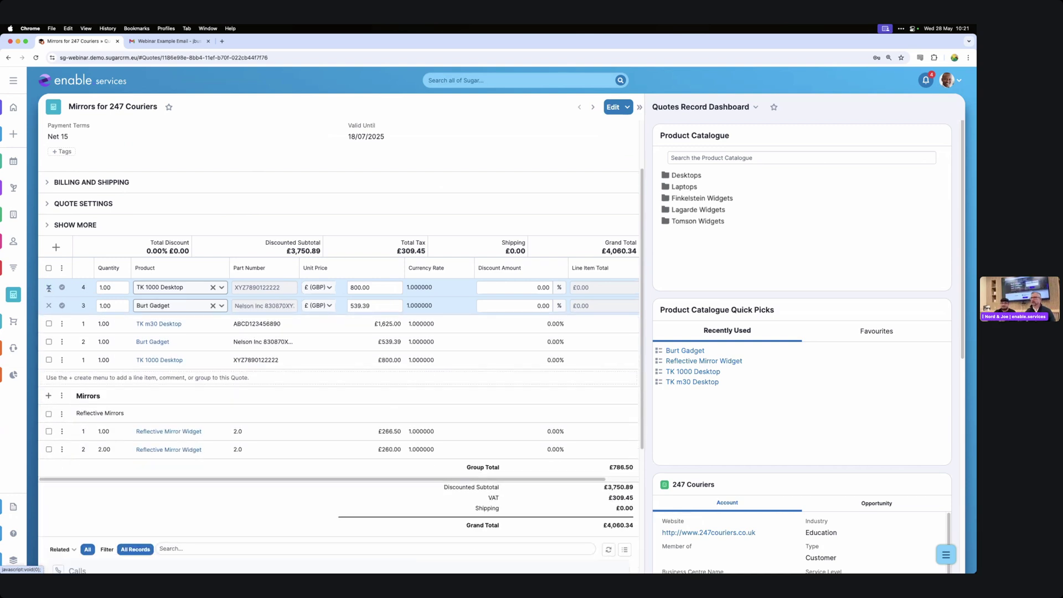
left_click(48, 287)
left_click(48, 287)
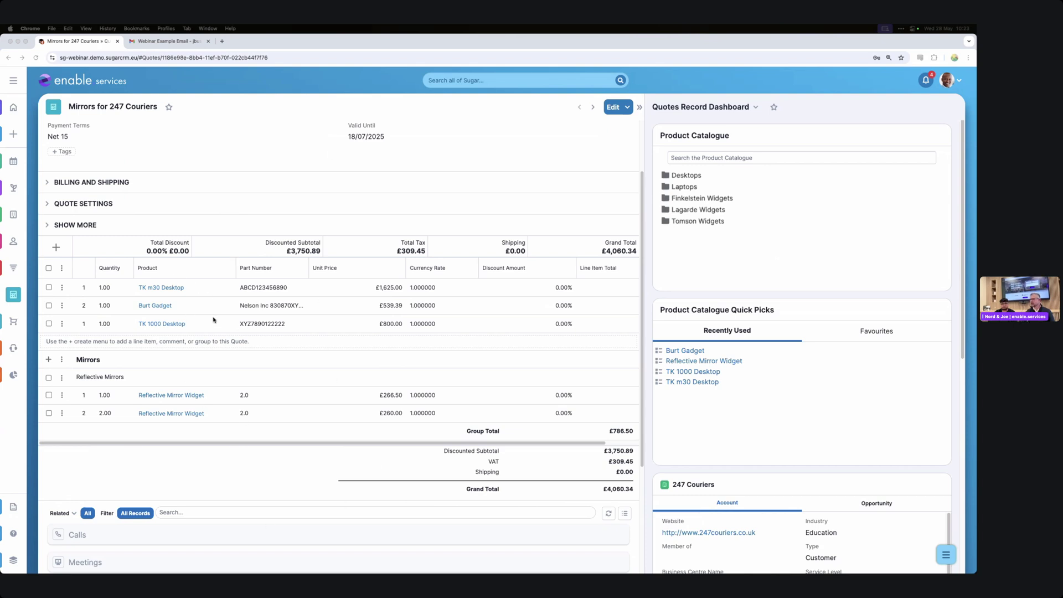
Return to the beginning of the quote and expand the navigation to show the full list of modules.
scroll(222, 323, "up", 1)
scroll(223, 322, "up", 3)
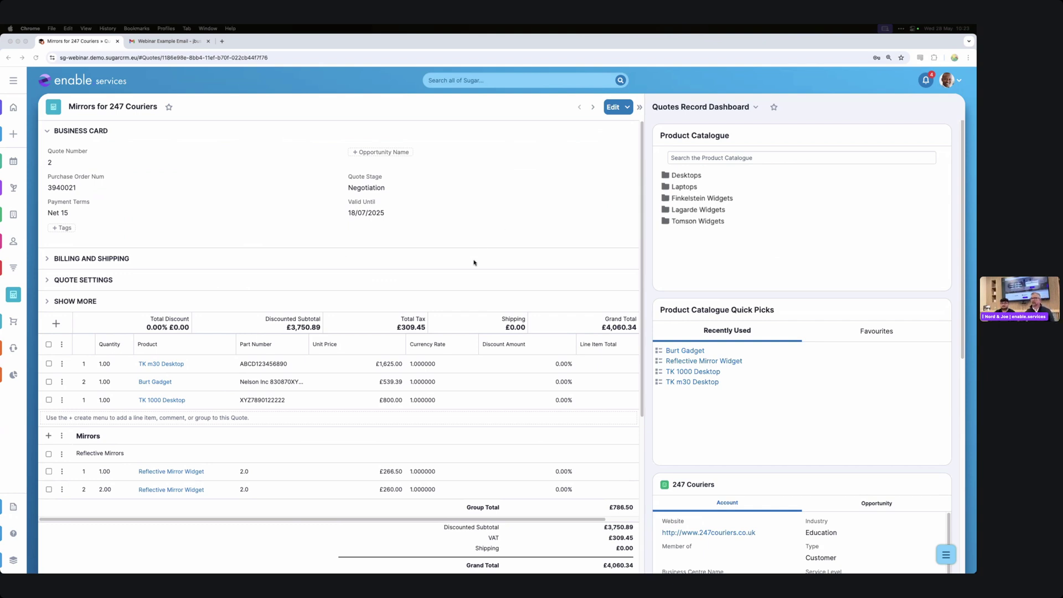
left_click(13, 82)
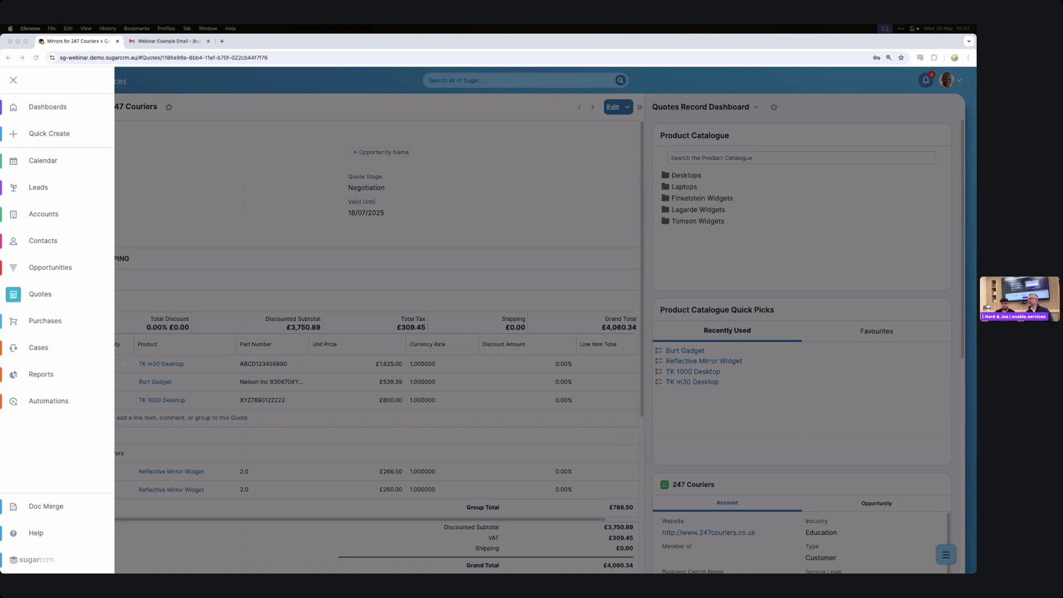
left_click(127, 130)
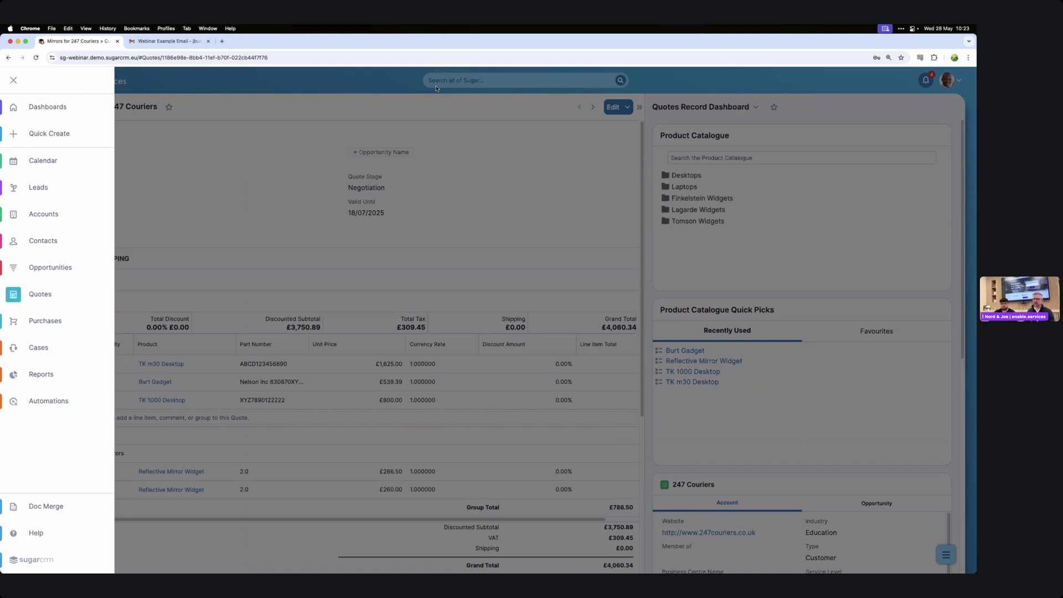
Switch to the example email in Gmail and review Sugar Connect's modules and settings options without choosing any.
left_click(167, 43)
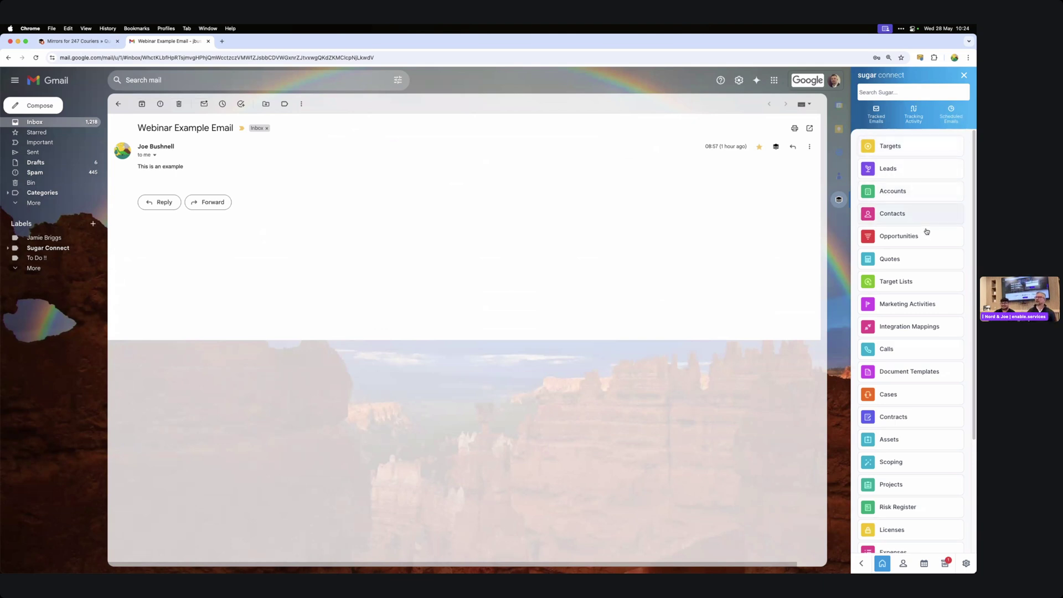
scroll(937, 356, "down", 3)
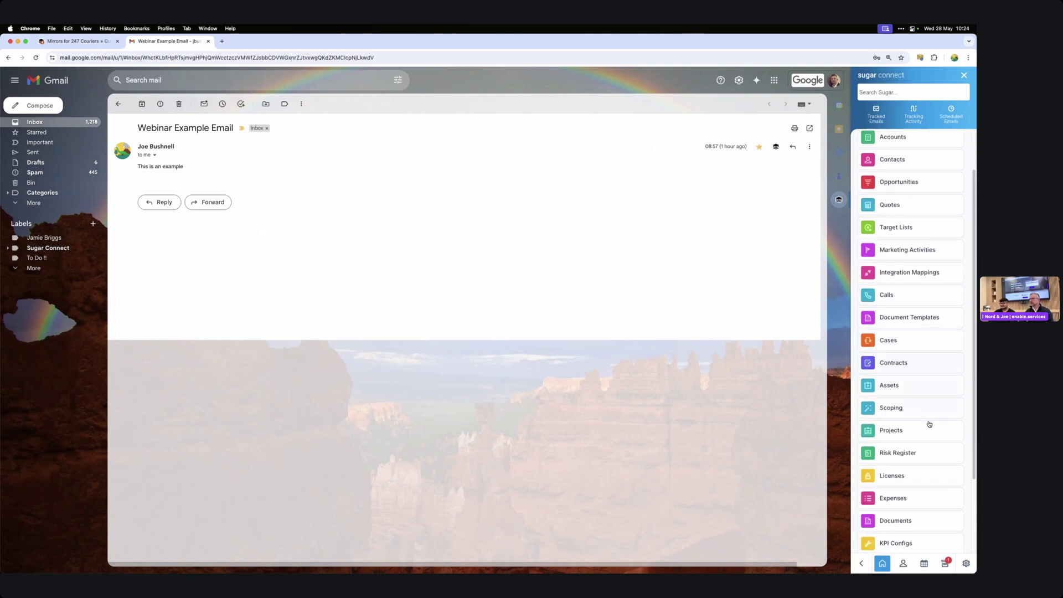
left_click(967, 563)
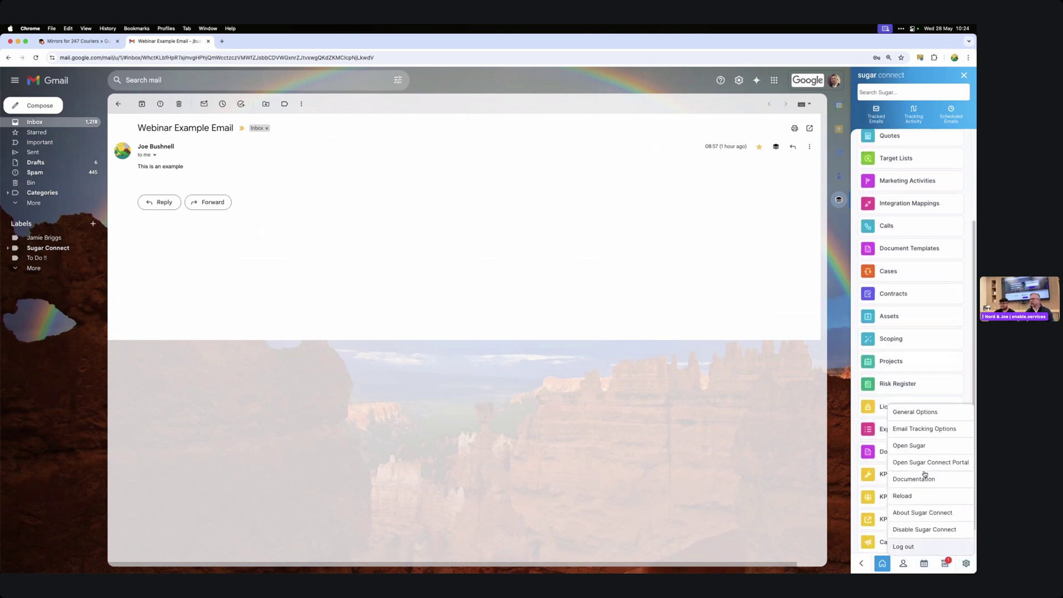
left_click(948, 405)
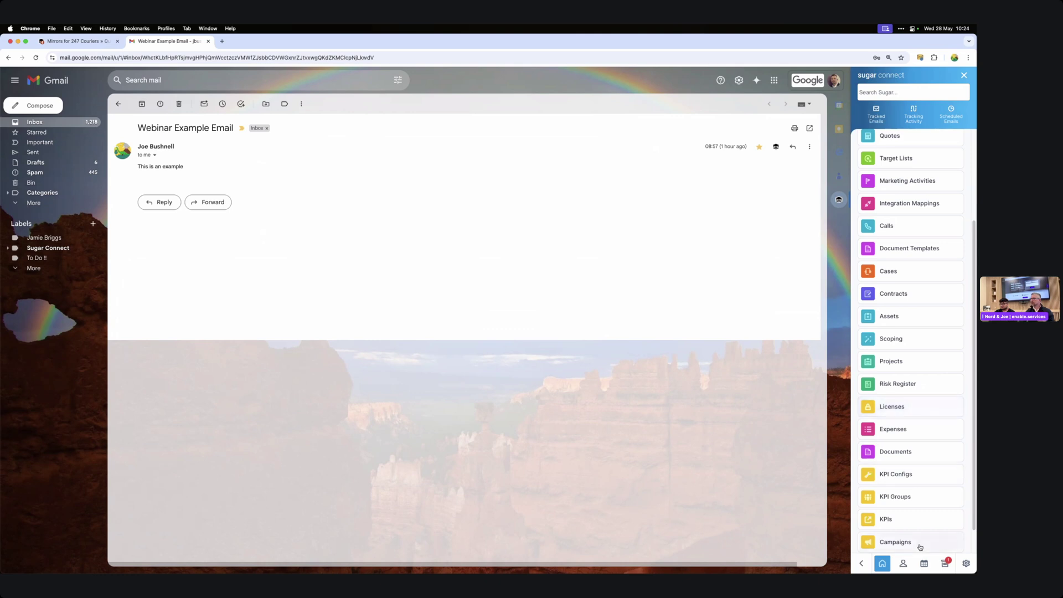
Open the Sugar Connect Portal, signing in with the company Google account, and show its Scheduler page.
left_click(966, 563)
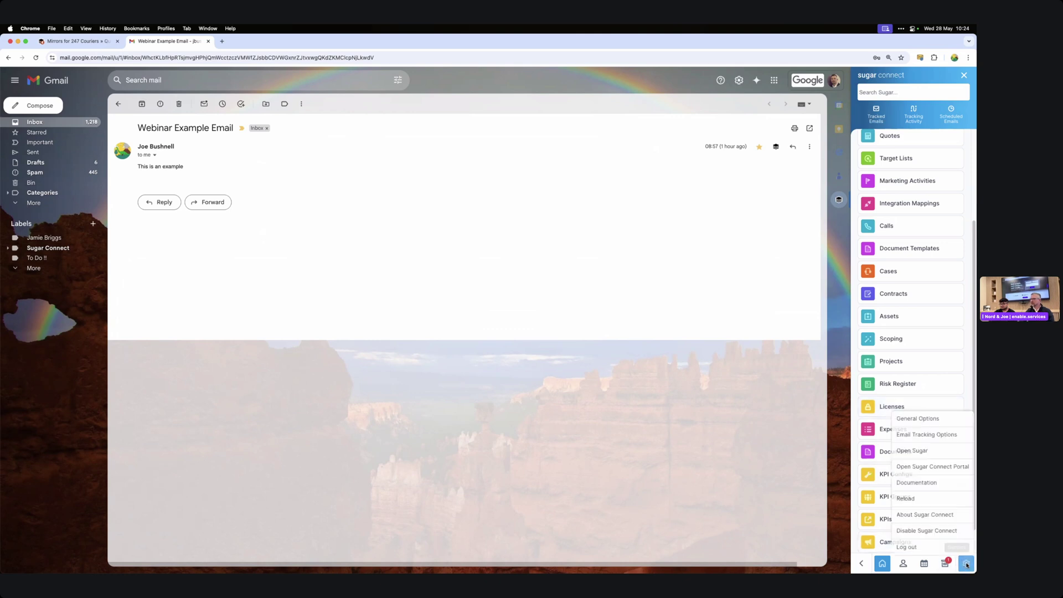
left_click(938, 464)
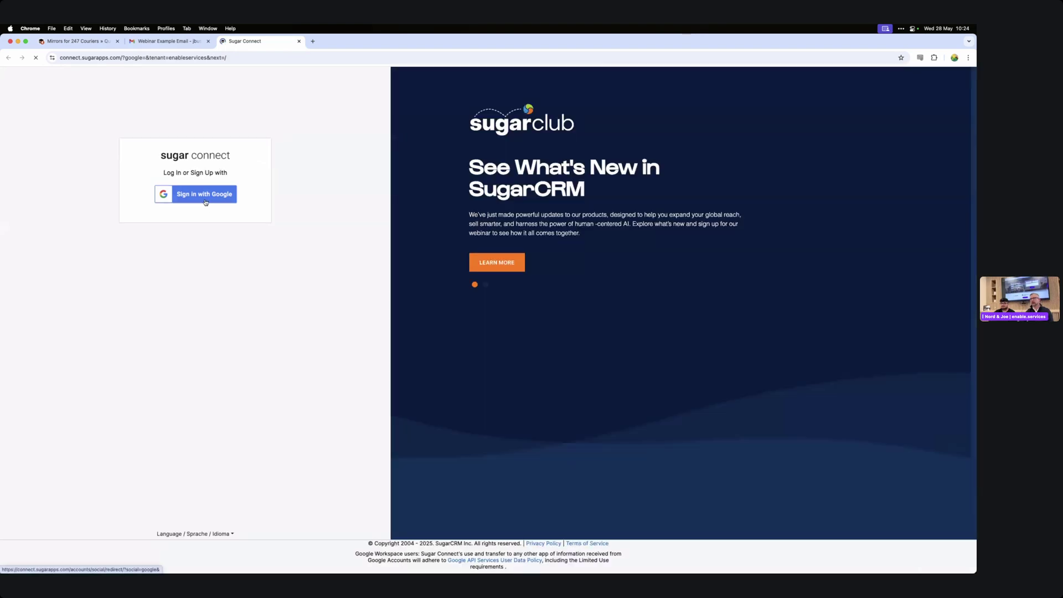
left_click(205, 194)
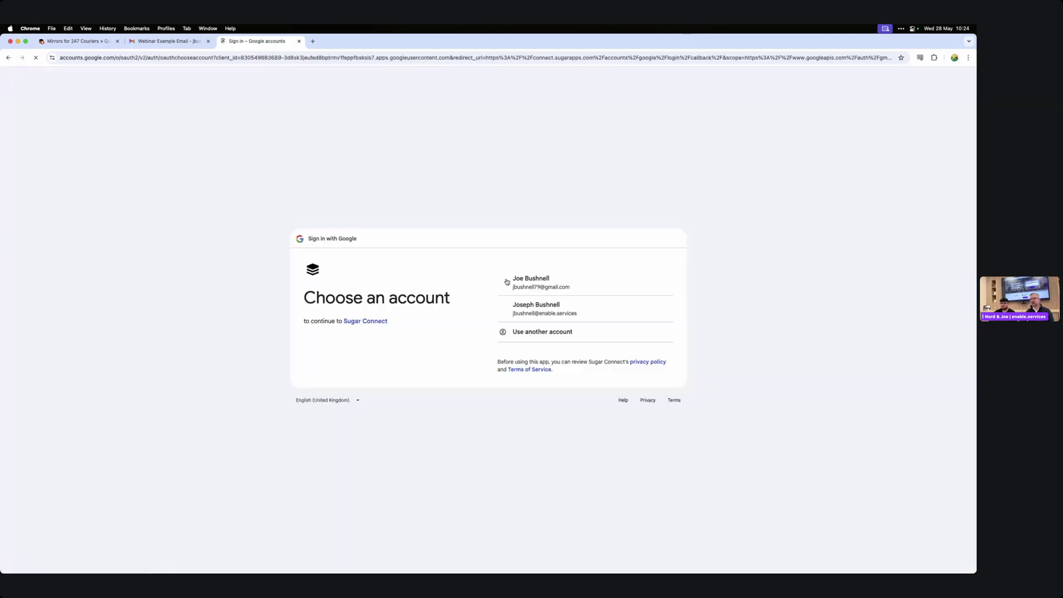
left_click(509, 304)
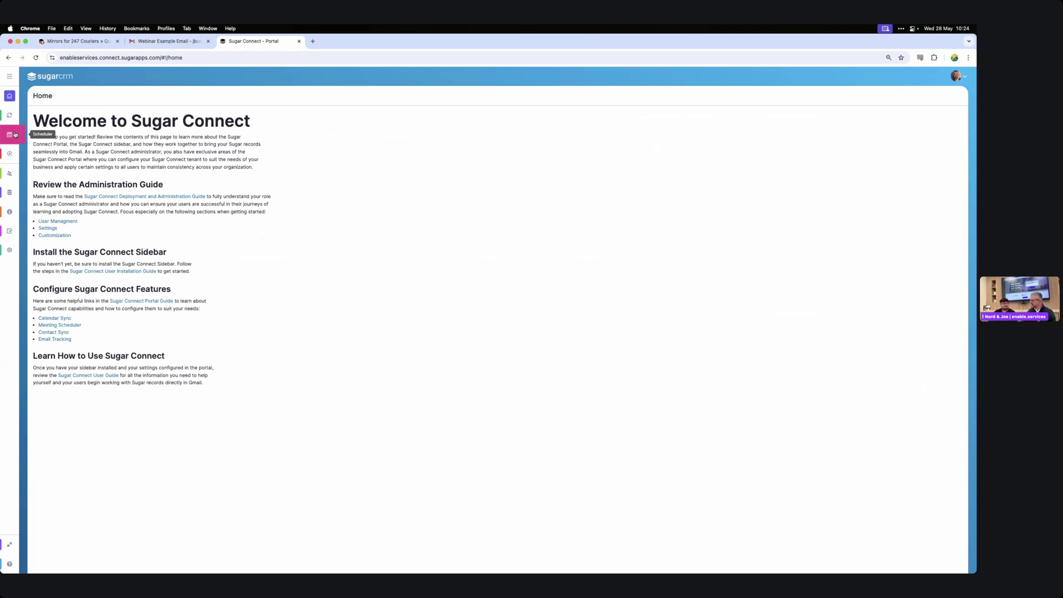
left_click(15, 135)
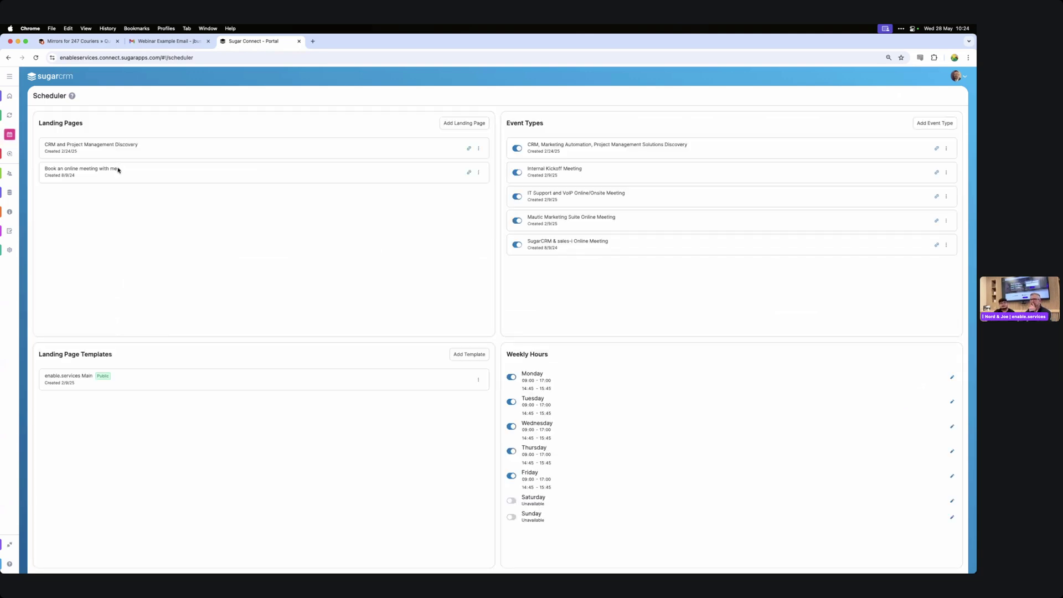
Start a copy of the "Book an online meeting with me" landing page, review its form, and cancel without saving.
left_click_drag(120, 169, 57, 170)
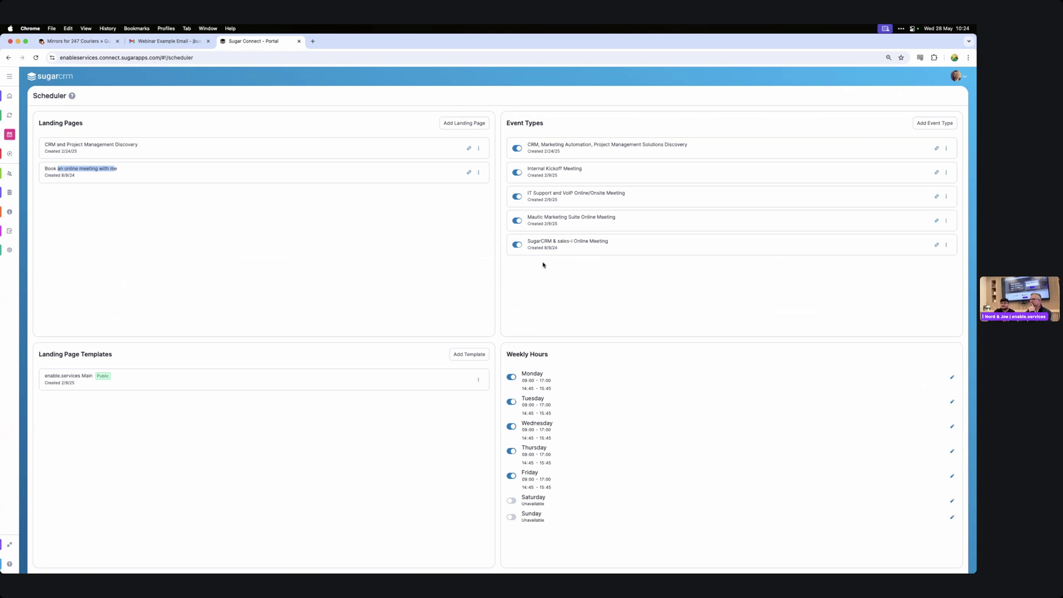
left_click(479, 173)
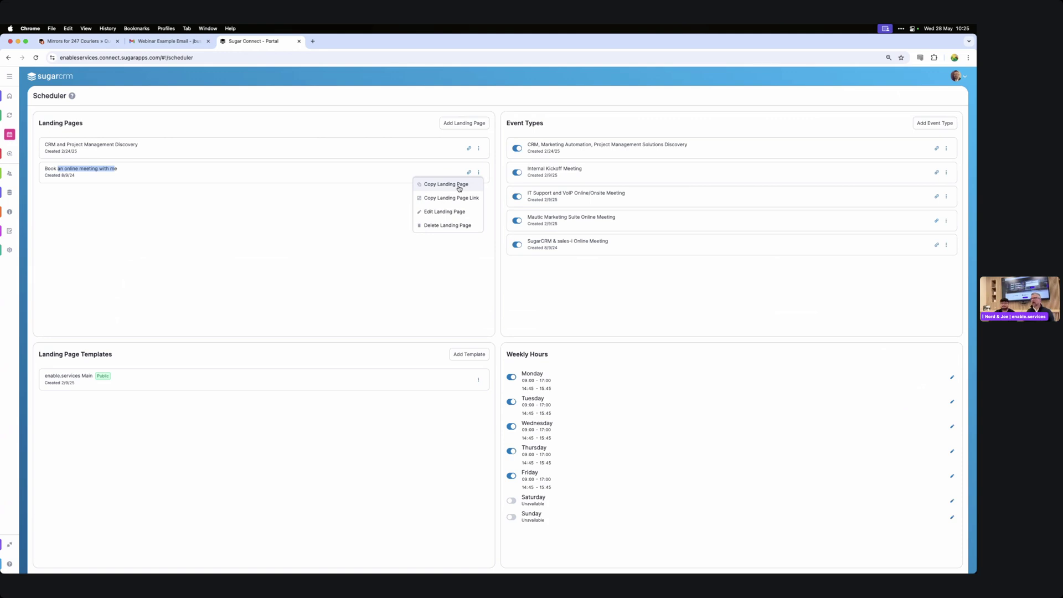
left_click(459, 188)
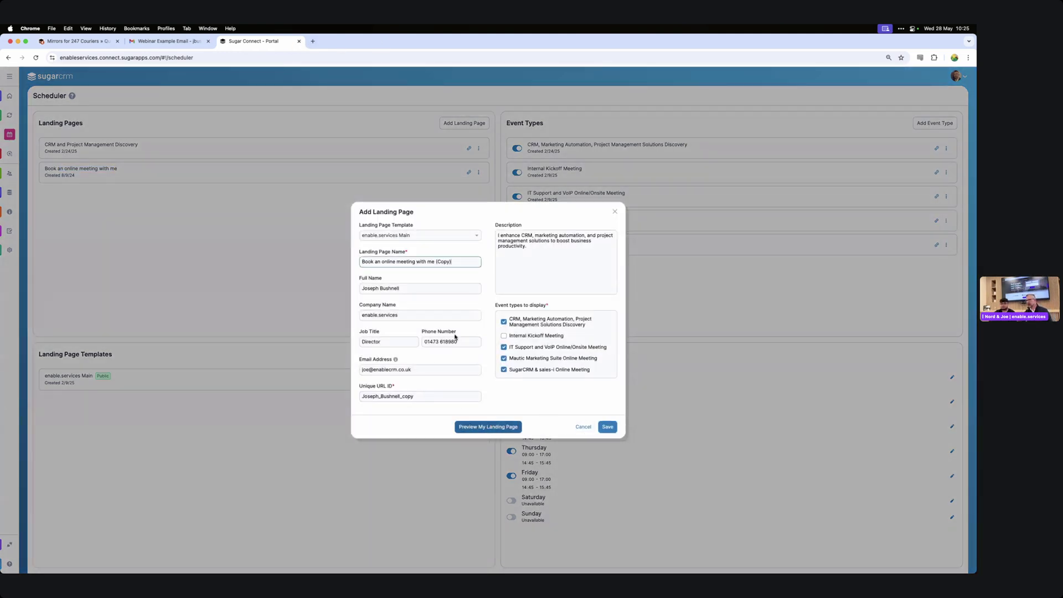
left_click(547, 259)
left_click(584, 429)
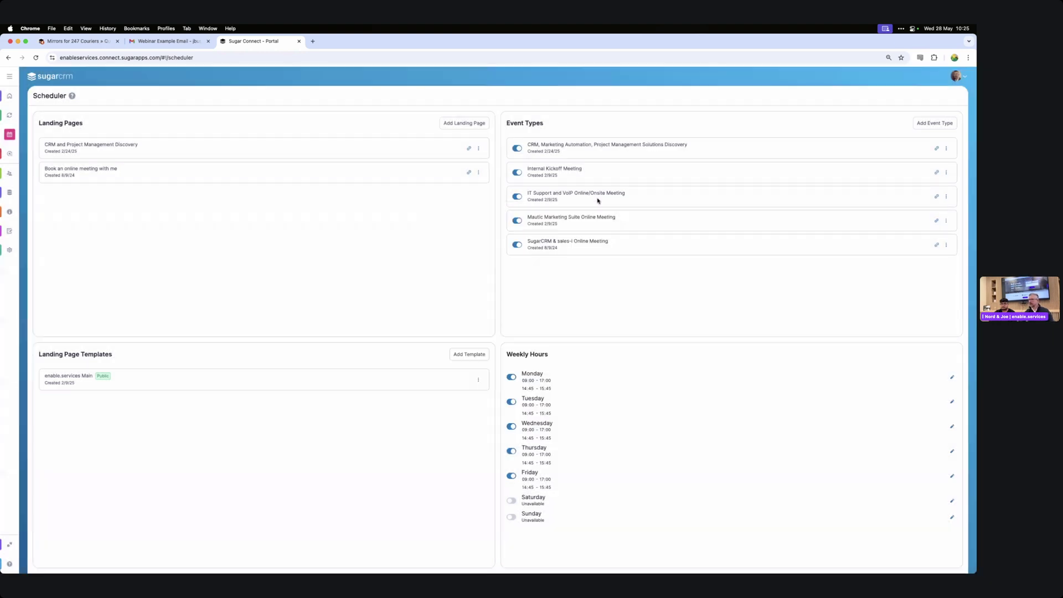
Open the Mautic Marketing Suite Online Meeting event type for editing, review its meeting platform options, and cancel without saving.
left_click(946, 221)
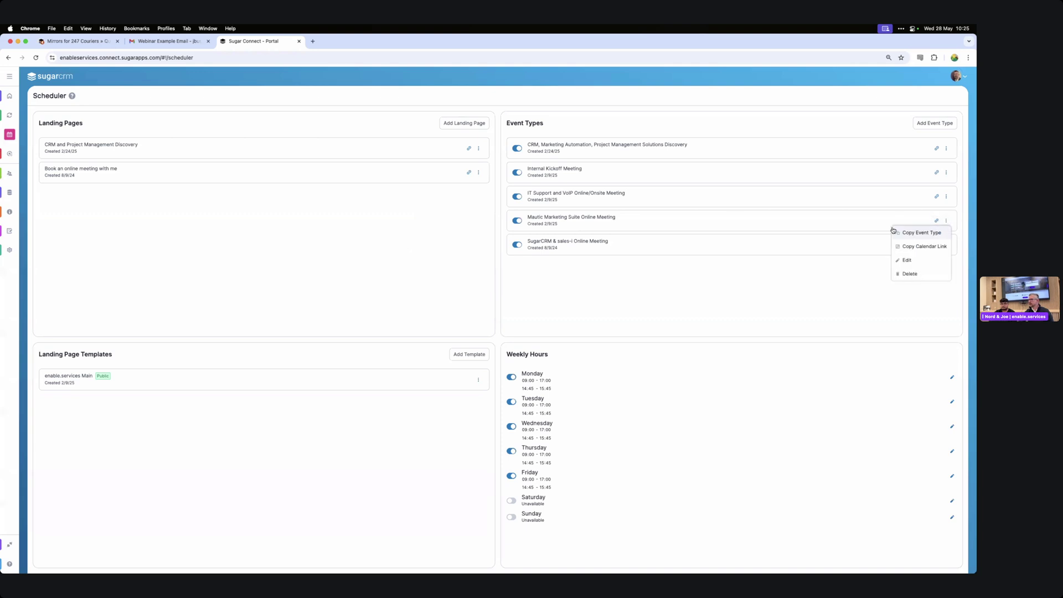
left_click(589, 215)
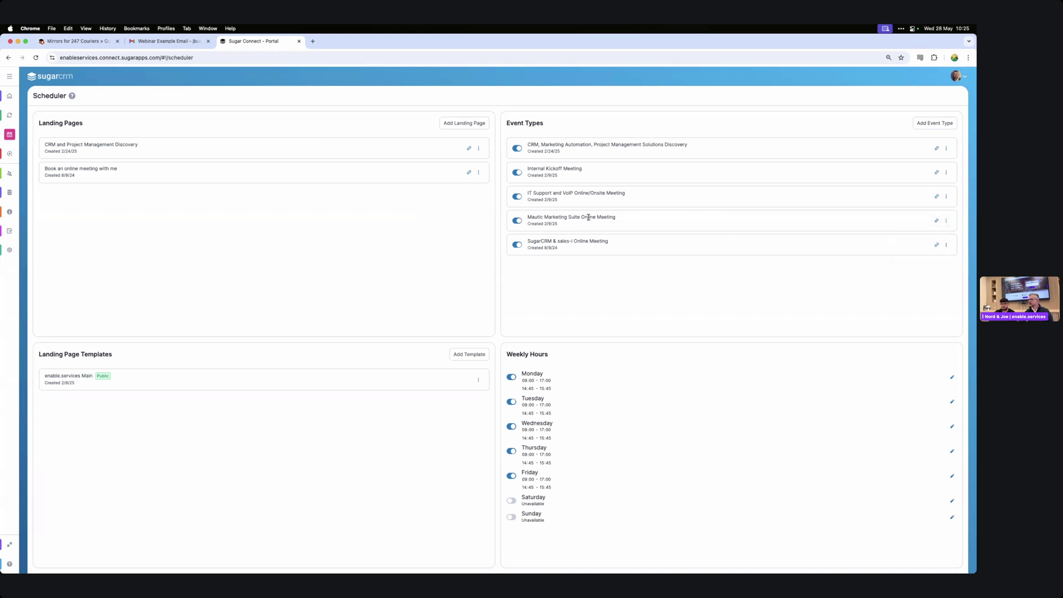
left_click(946, 221)
left_click(908, 260)
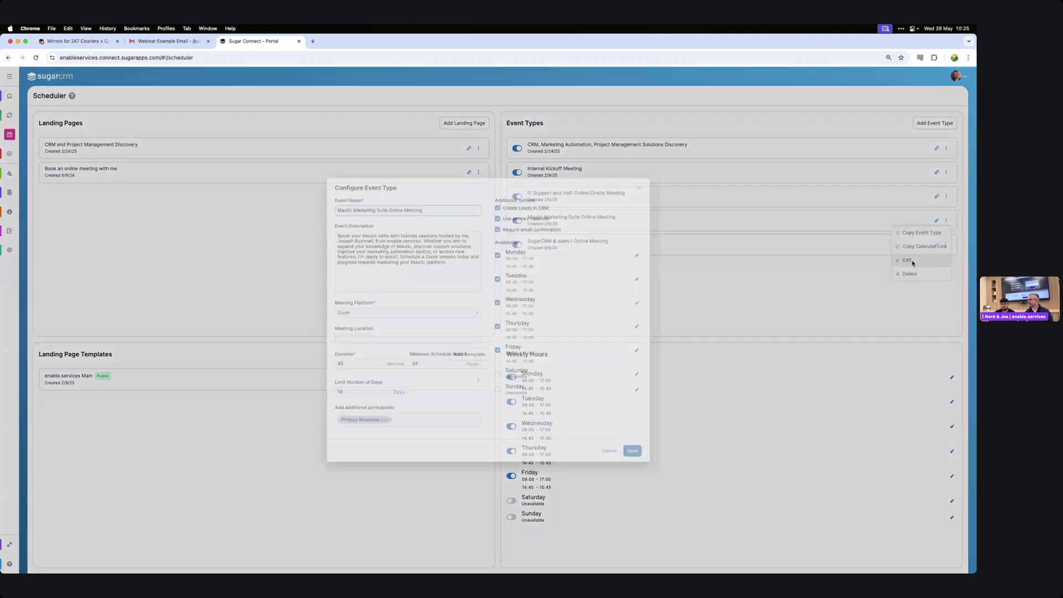
left_click(388, 340)
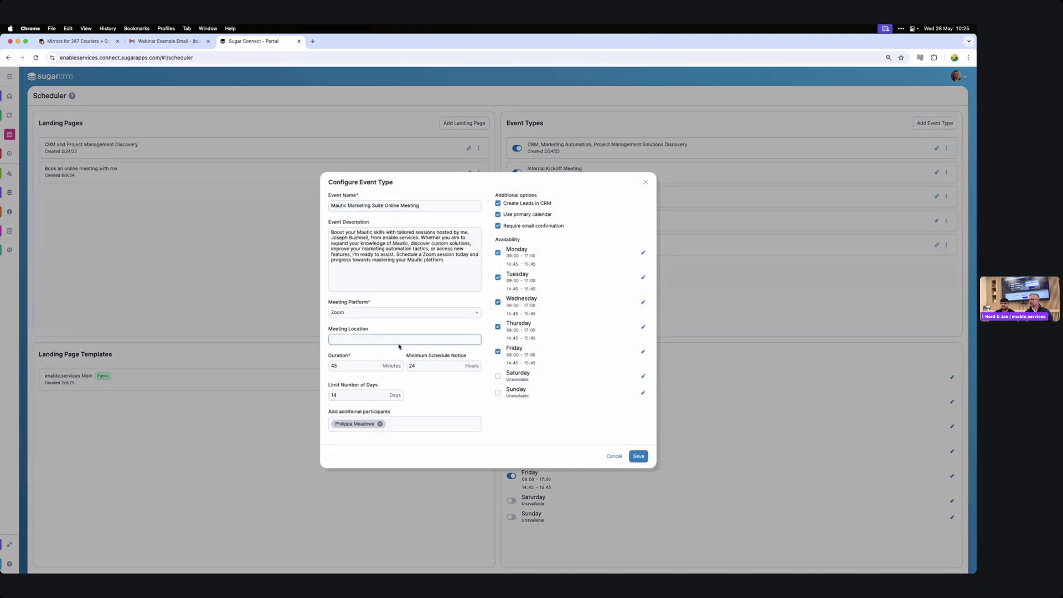
left_click(390, 313)
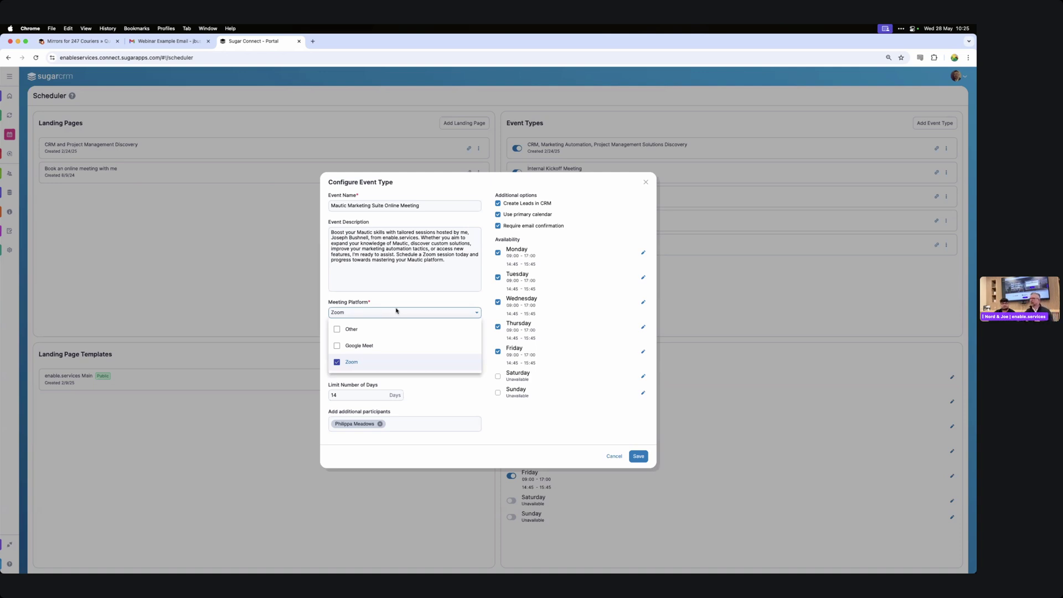
left_click(482, 397)
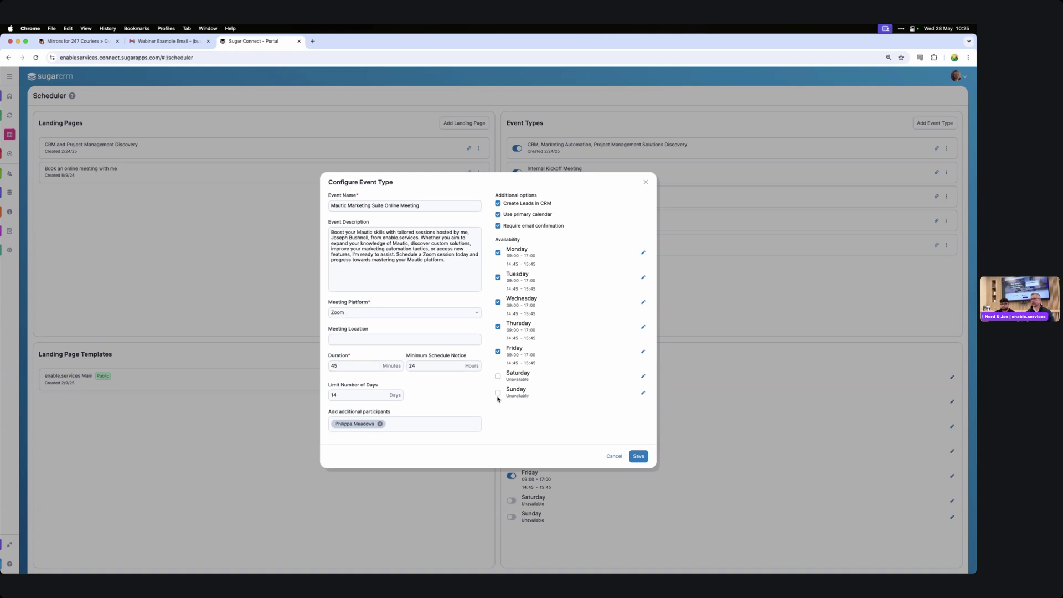
left_click(614, 457)
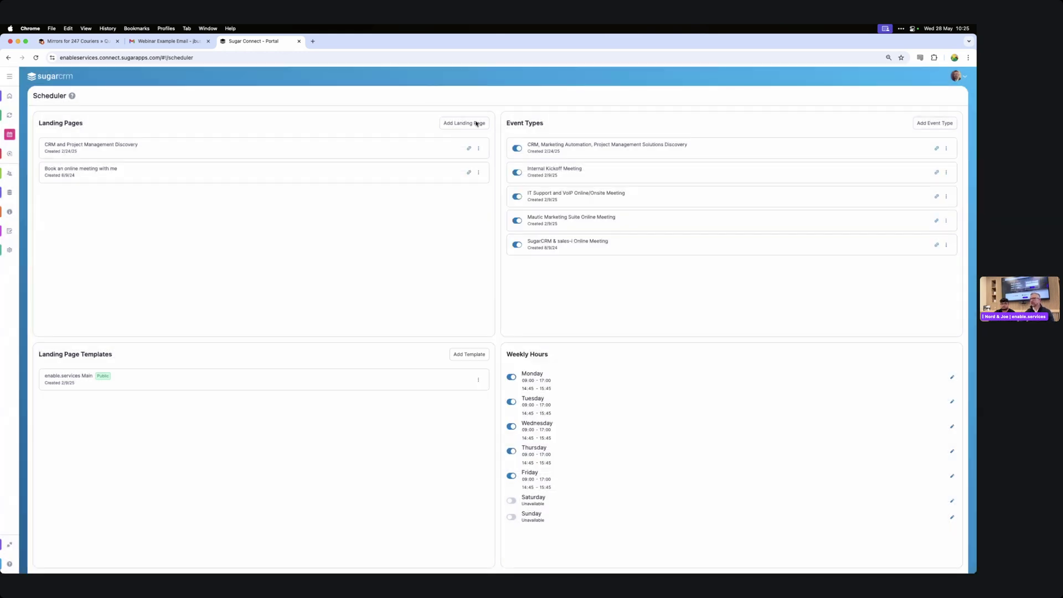
Preview booking a 12:00 PM appointment through the CRM and Project Management Discovery landing page, cancel the request, and close the page.
left_click(468, 150)
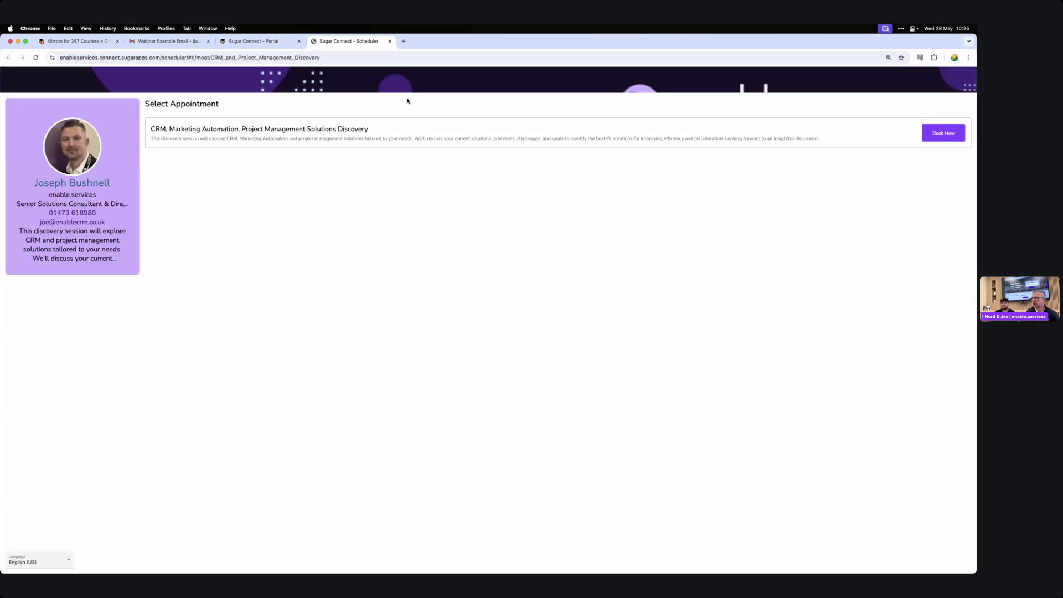
left_click(946, 136)
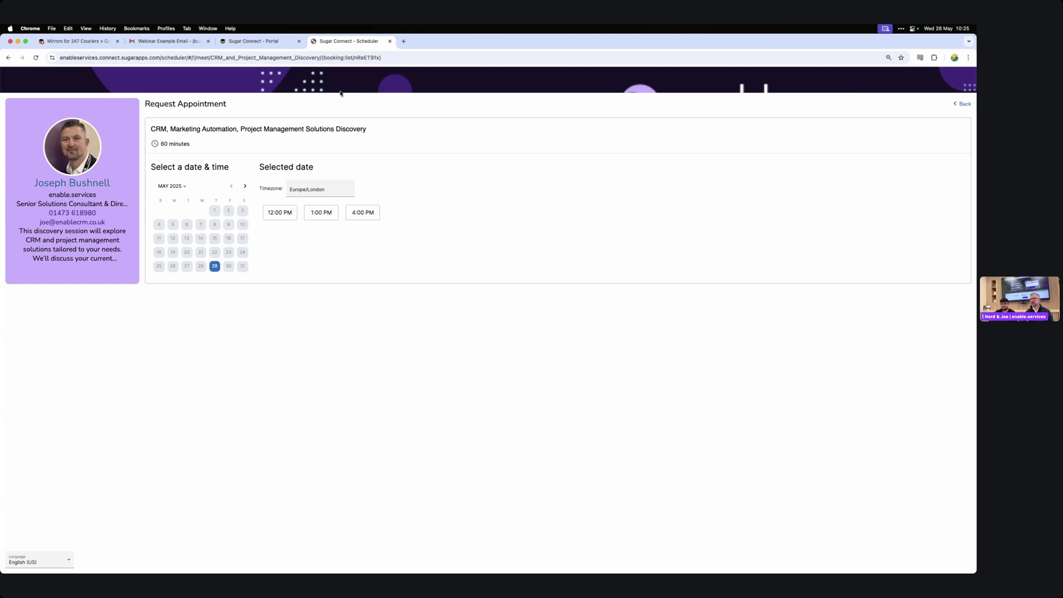
left_click(280, 213)
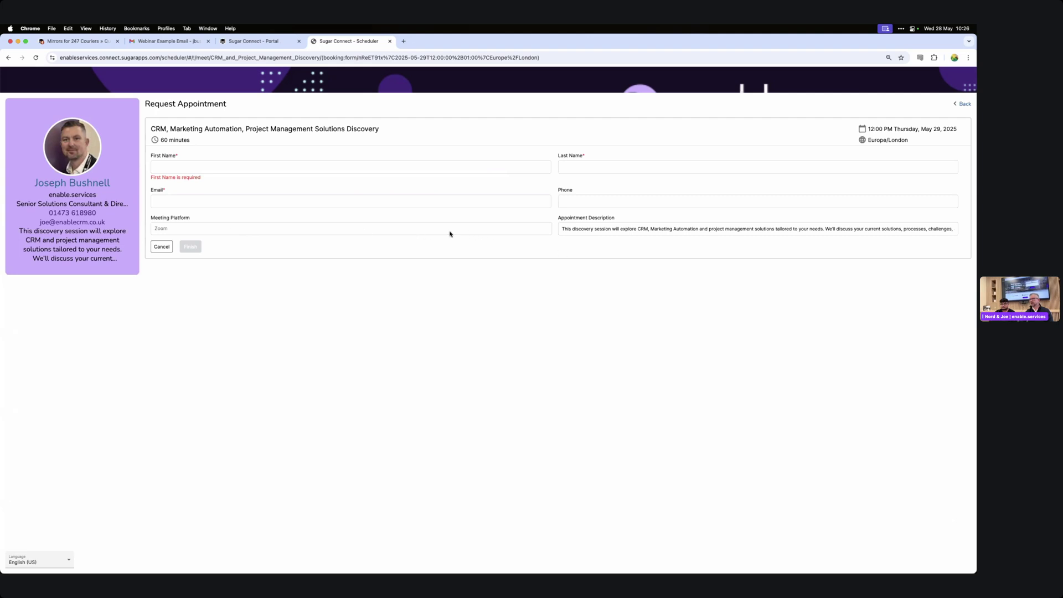
left_click(162, 248)
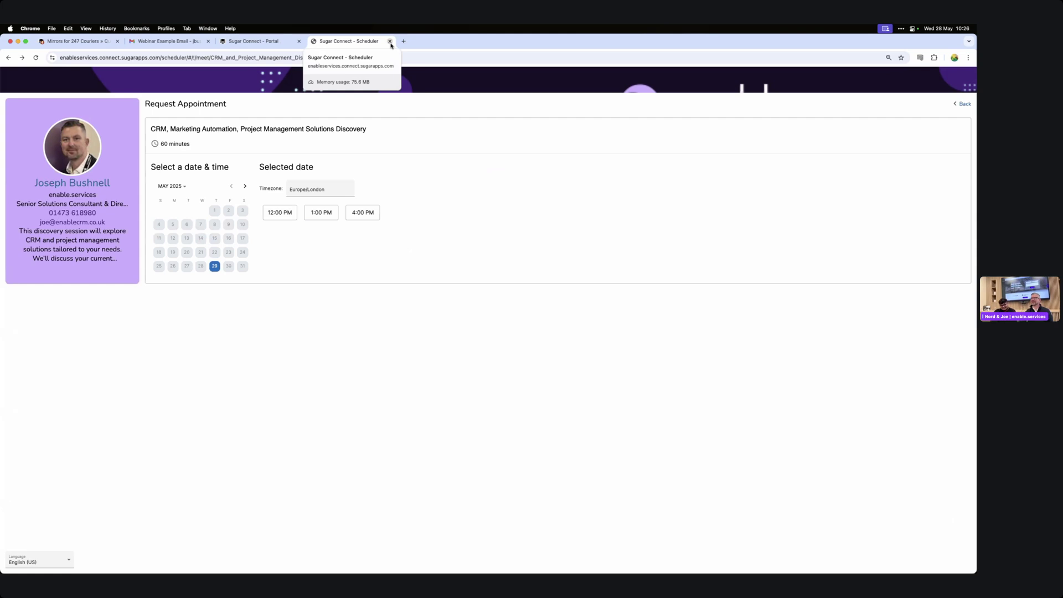
left_click(390, 43)
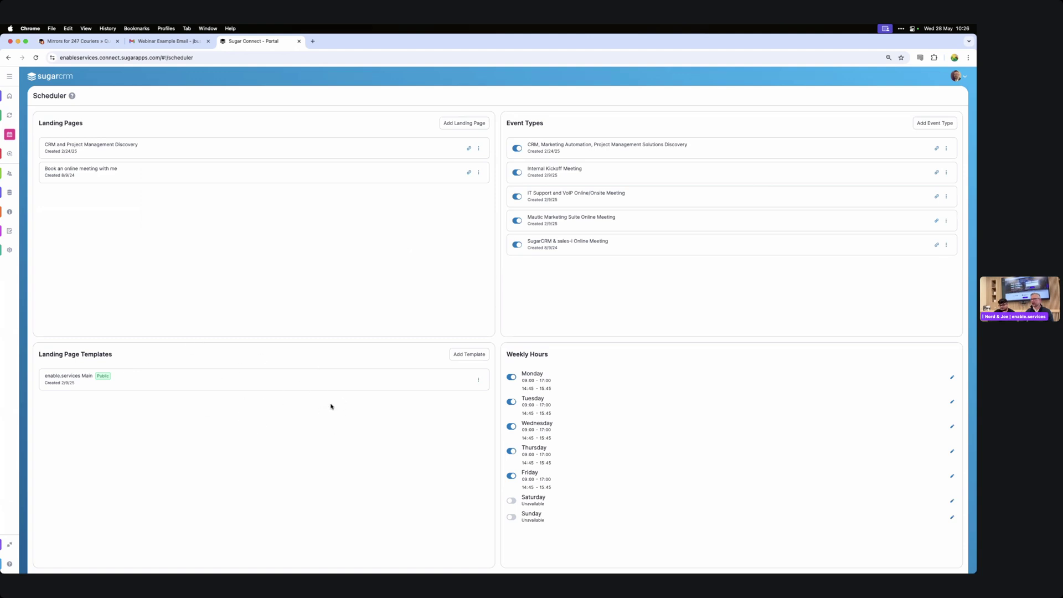
Show the options for the enable.services Main landing page template, and close the Sugar Connect Portal to return to the Gmail email.
left_click(479, 380)
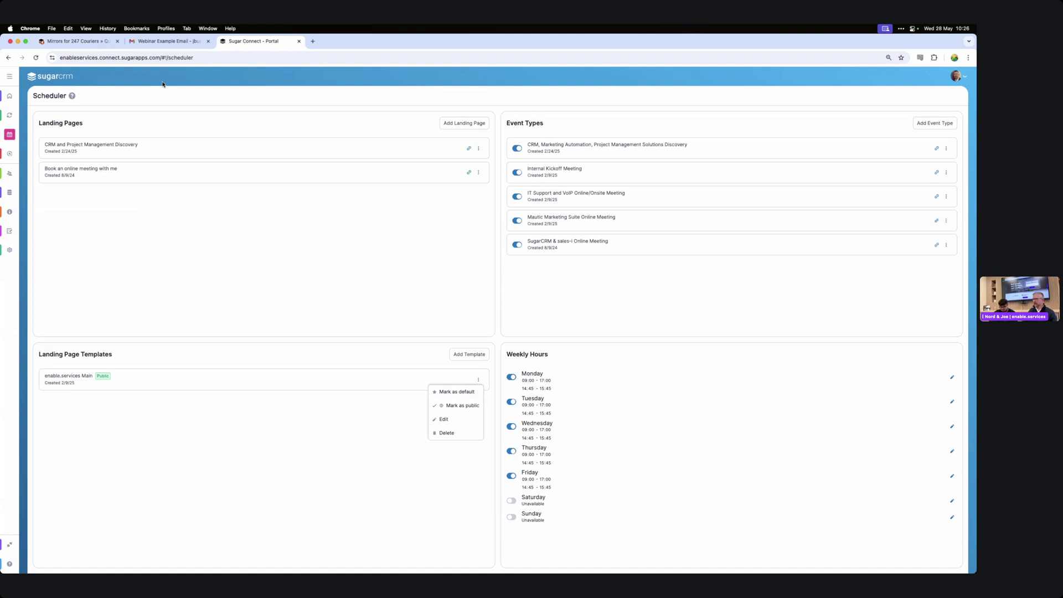
left_click(299, 42)
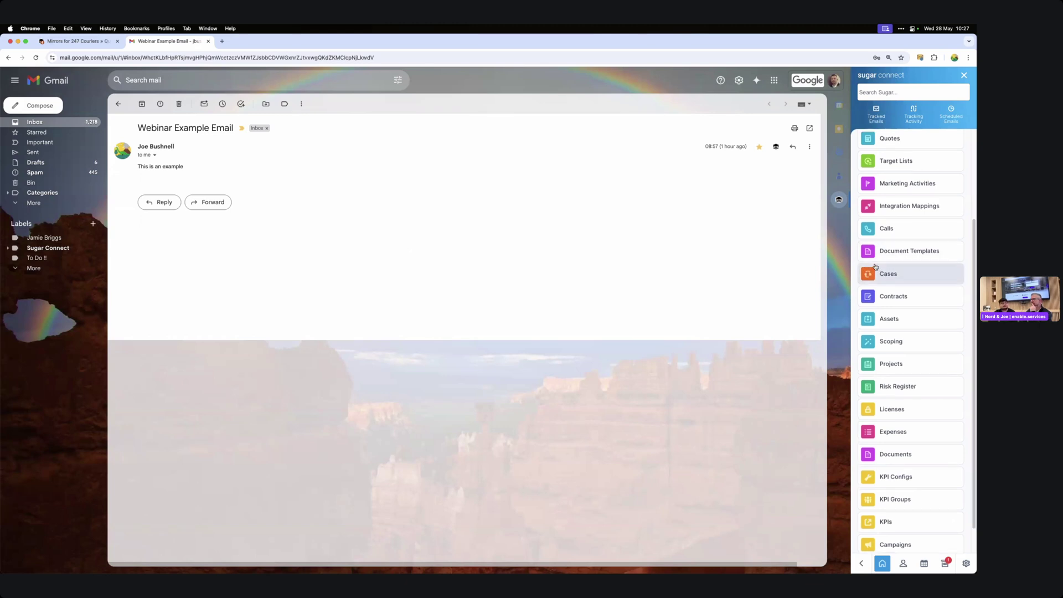
scroll(892, 269, "up", 3)
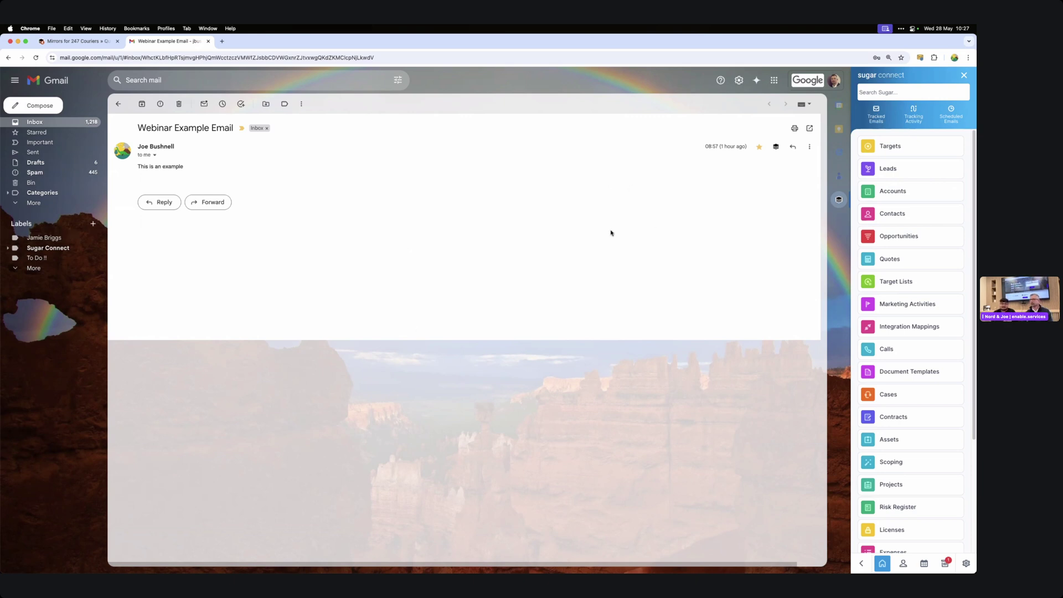
Switch back to SugarCRM, collapse the expanded navigation, and show the Leads by Status board.
left_click(83, 42)
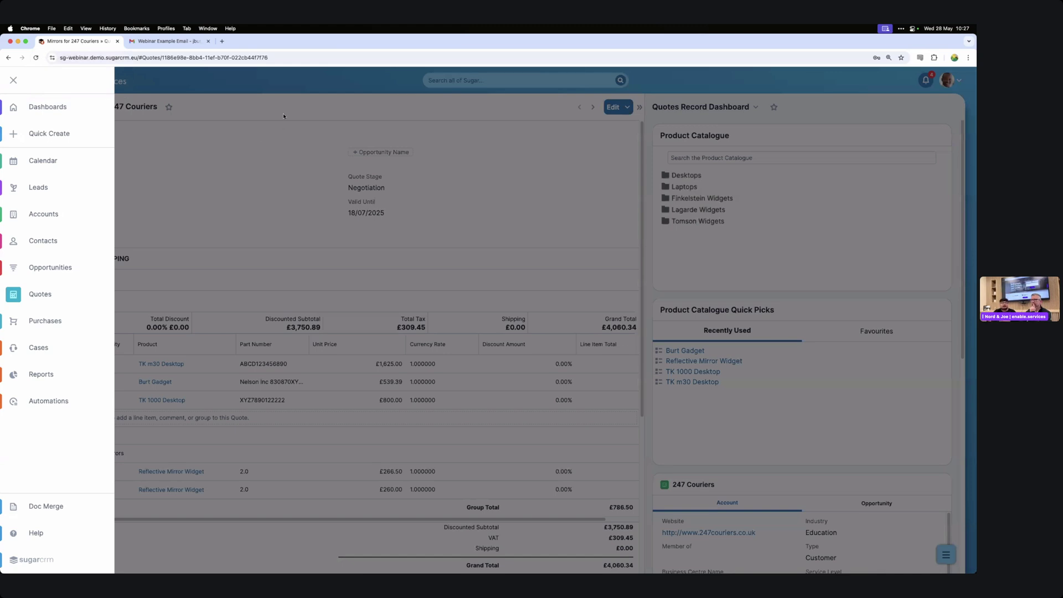
left_click(331, 136)
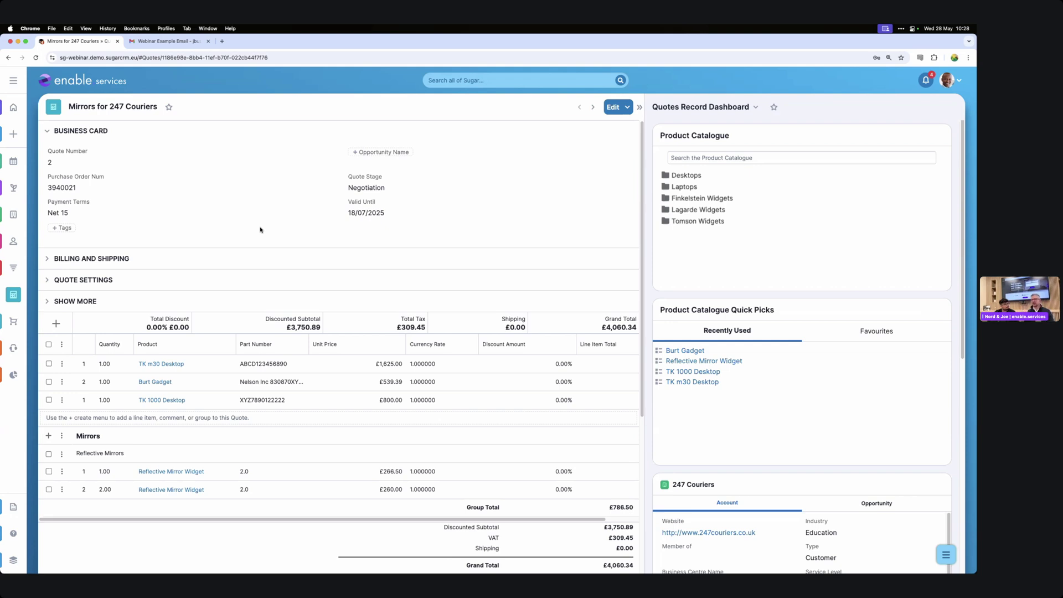
left_click(17, 189)
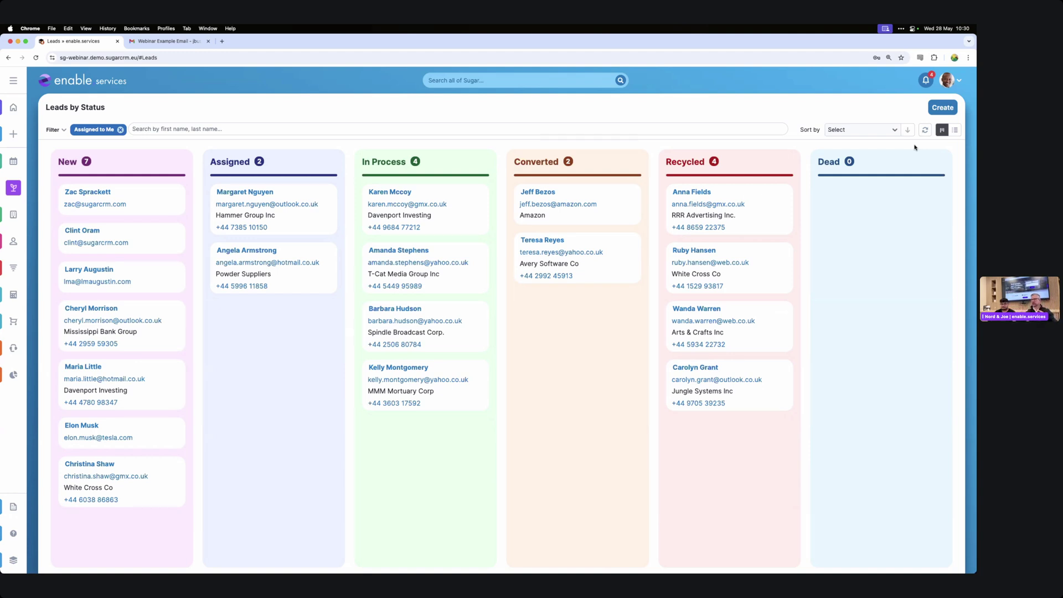
left_click_drag(125, 205, 177, 193)
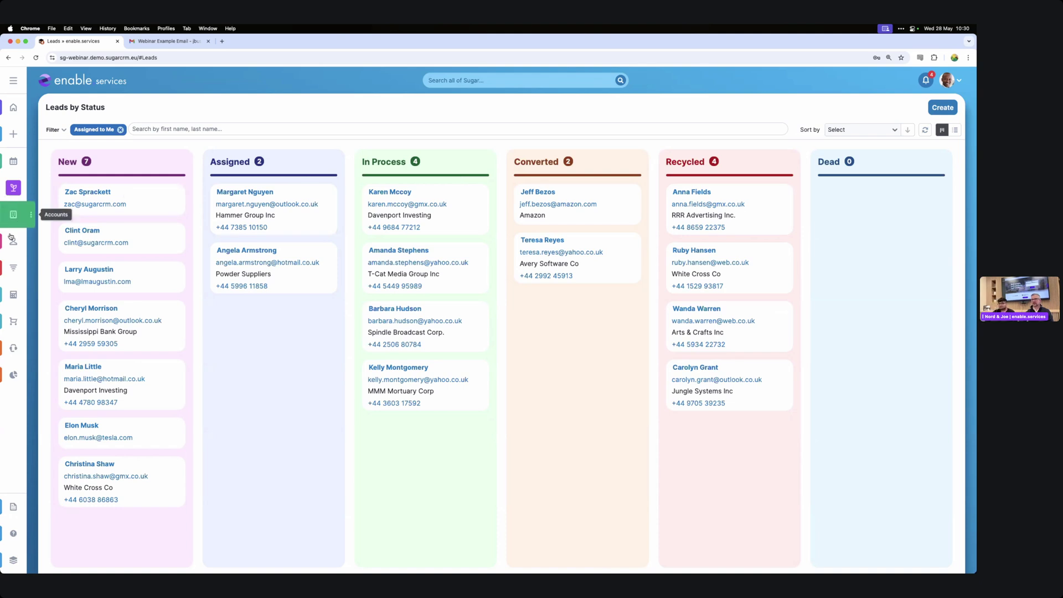
Open the Opportunities module and display it as a board of opportunities by sales stage.
left_click(16, 277)
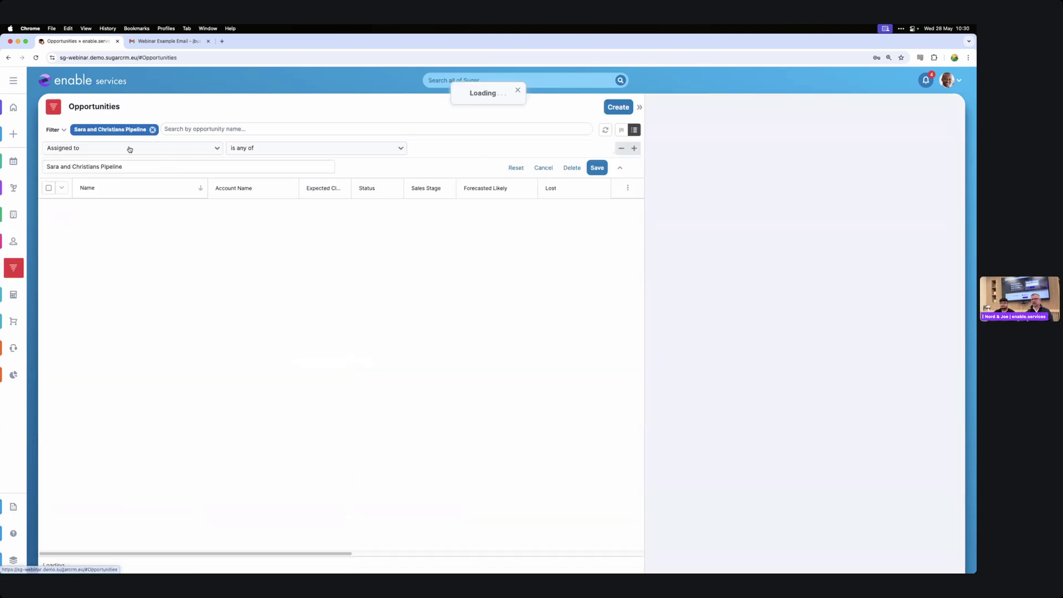
left_click(622, 130)
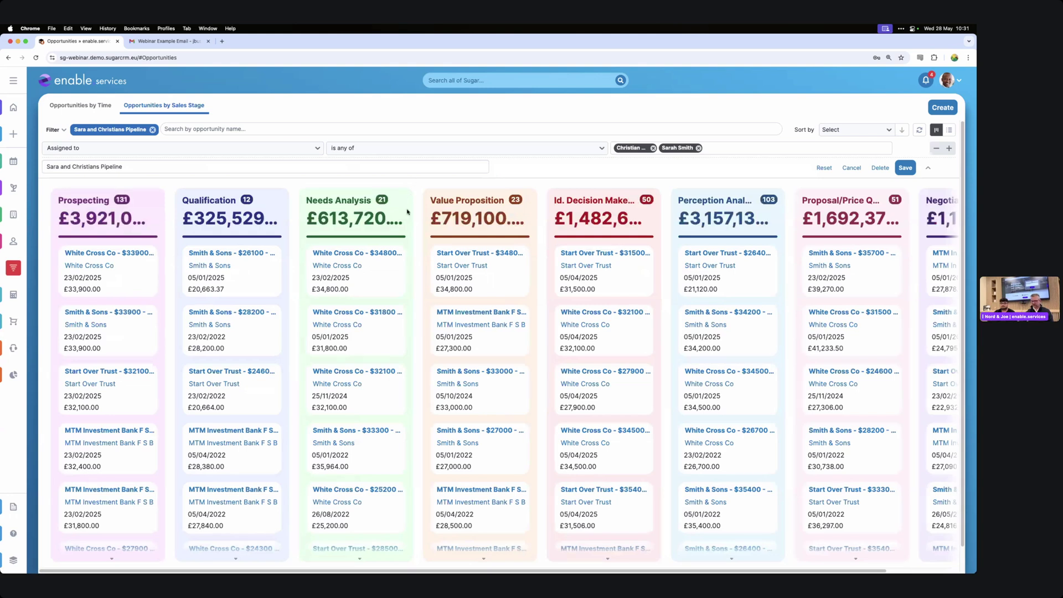
key("super+equal")
key("super+minus")
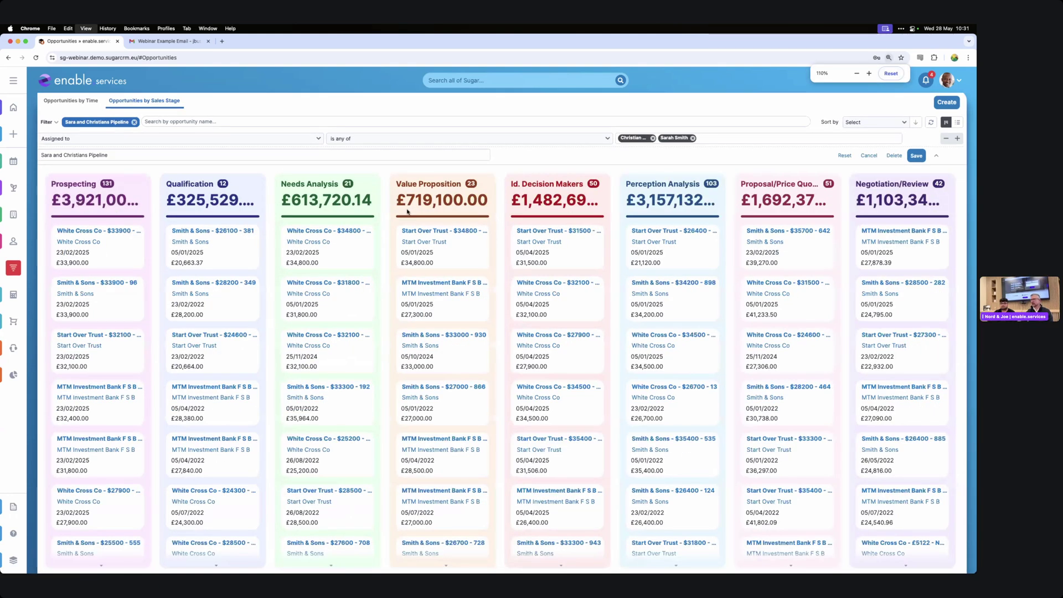
key("super+equal")
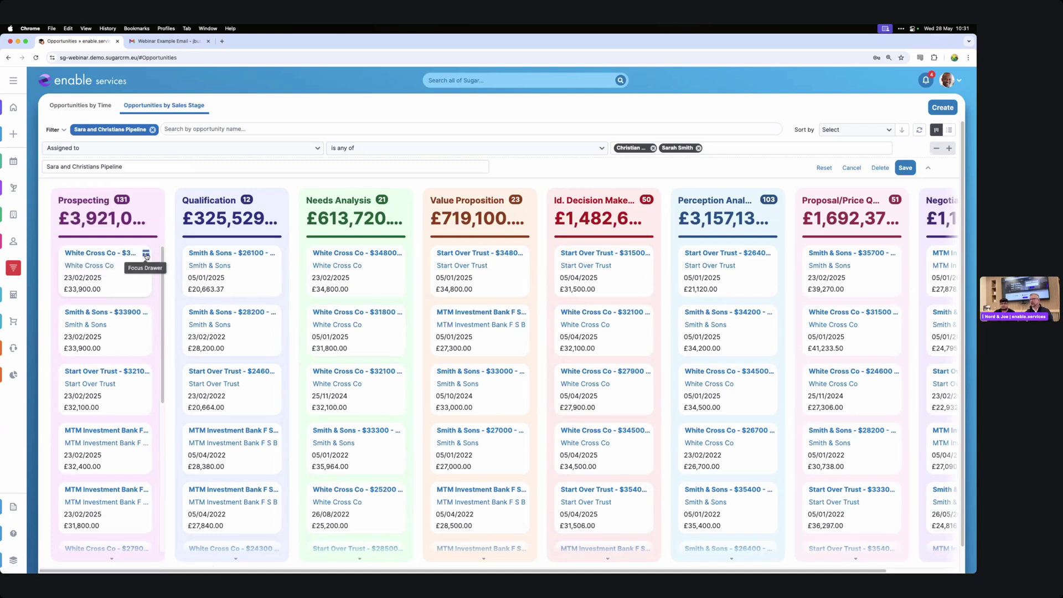
From the first Prospecting opportunity's focus drawer, advance to Smith & Sons, move AI Summary above Opps via Account, and close the drawer.
left_click(146, 254)
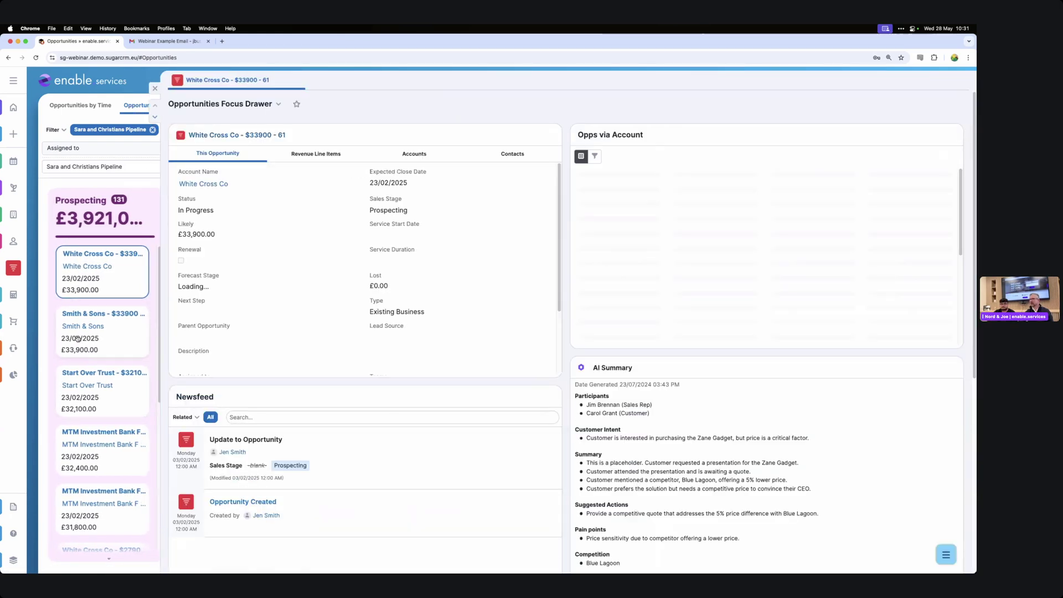
left_click(155, 117)
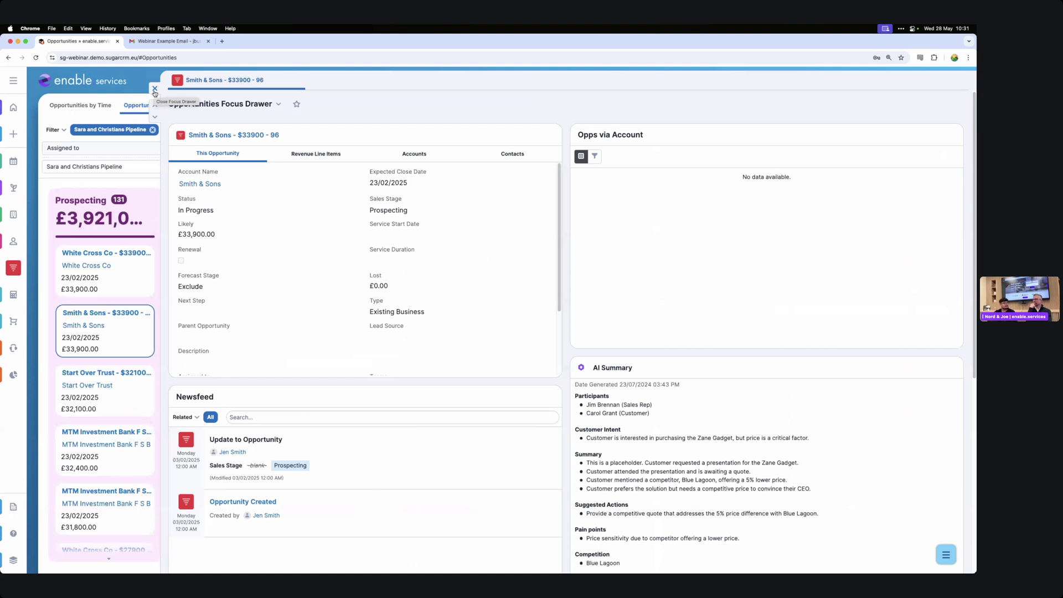
left_click_drag(679, 367, 670, 285)
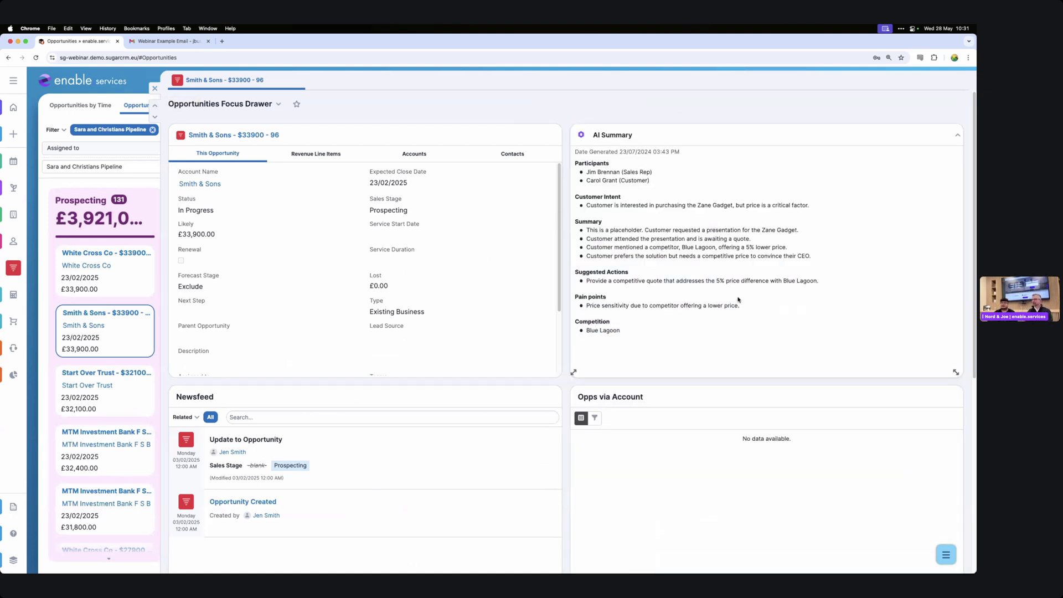
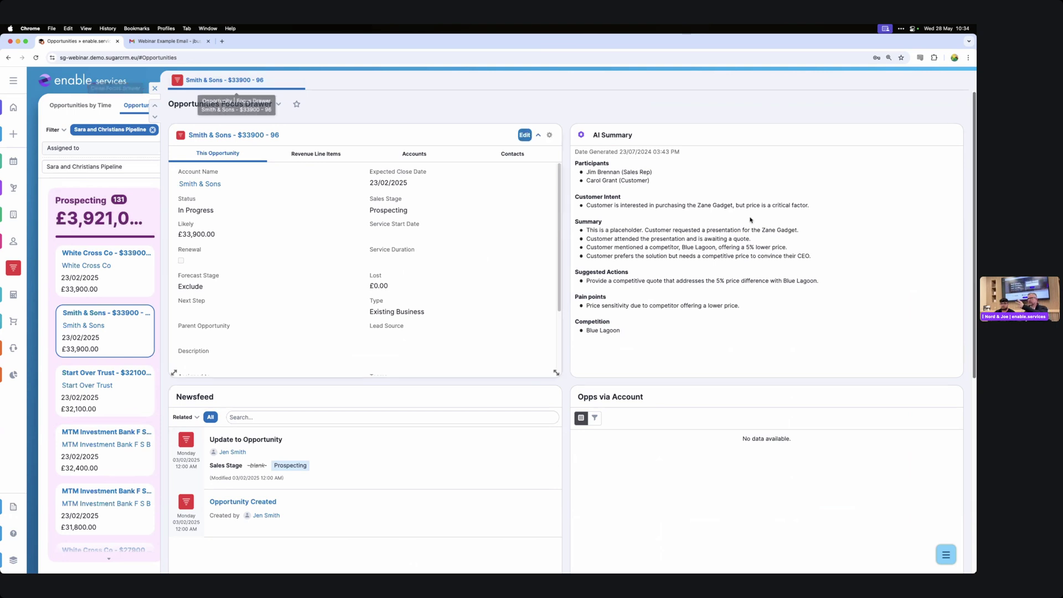
left_click(154, 88)
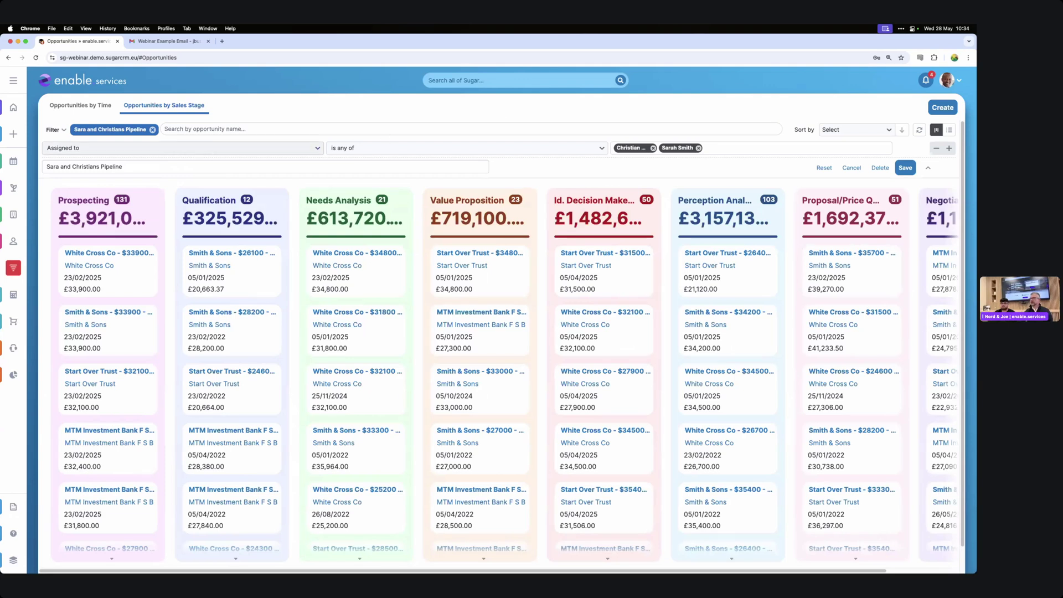
Show the Rep Dashboard, and return to the Leads by Status board through the expanded module navigation.
left_click(13, 105)
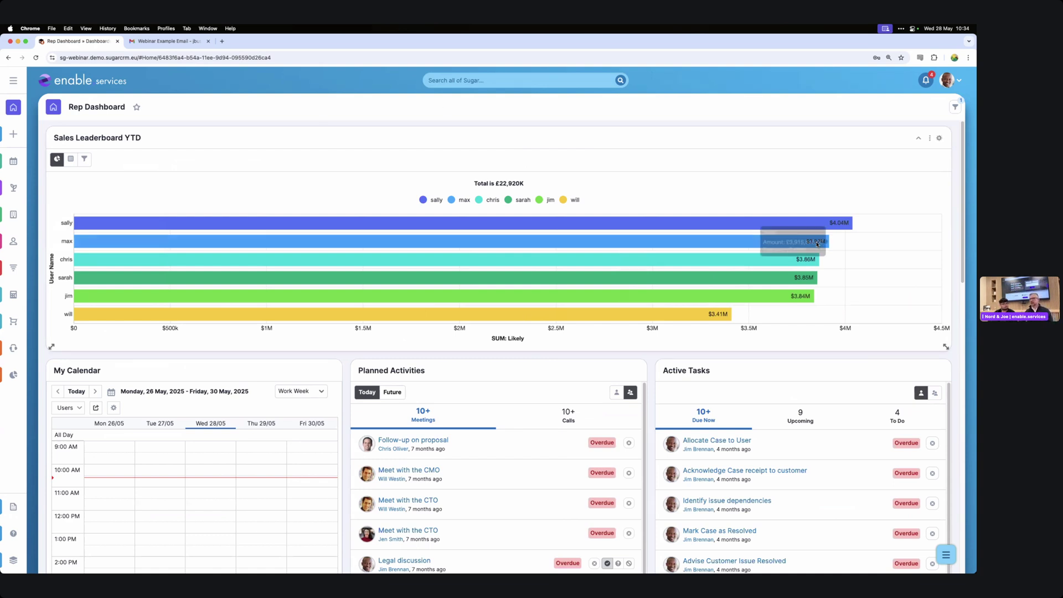
left_click(574, 90)
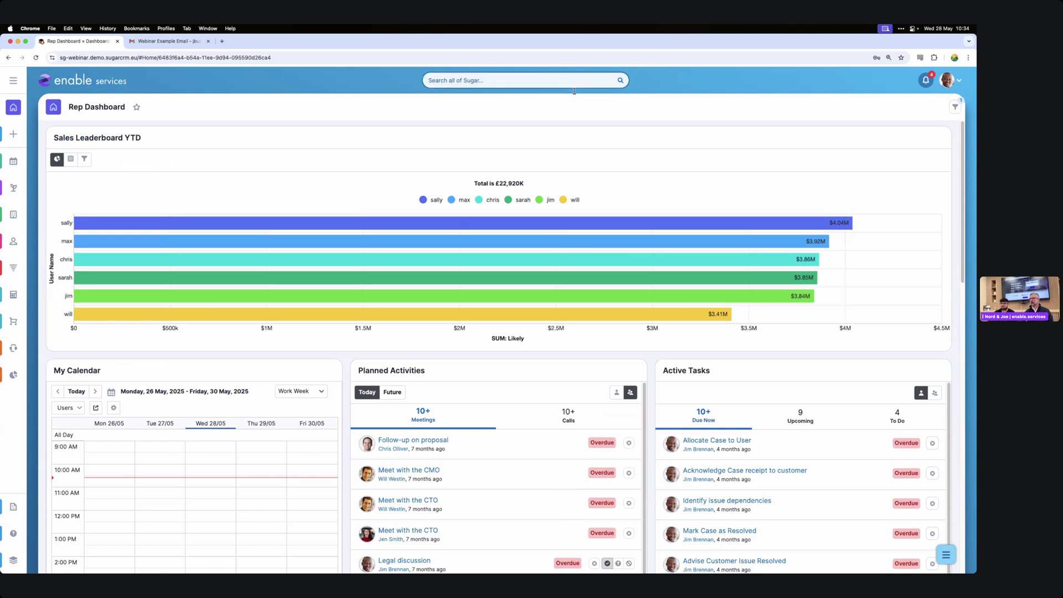
left_click(14, 81)
left_click(47, 186)
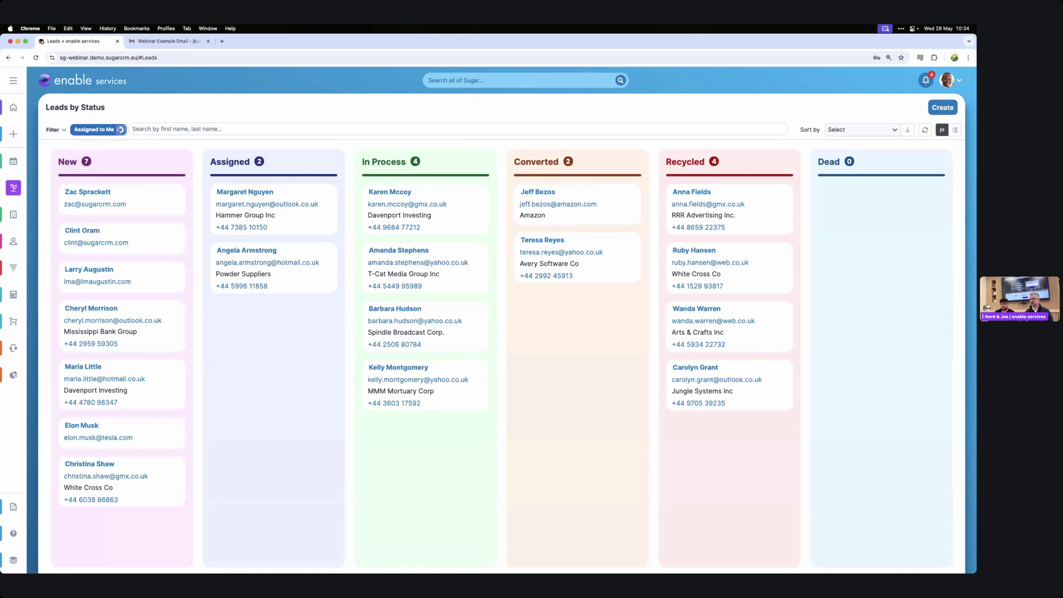
Remove the Assigned to Me filter from the Leads by Status board and return to the Rep Dashboard.
left_click(120, 129)
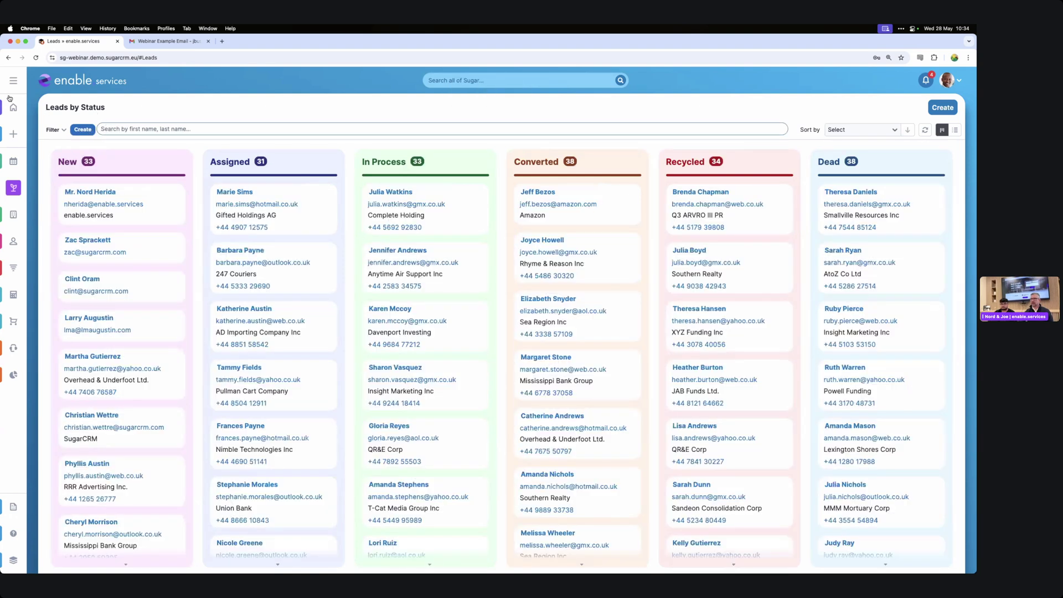
left_click(13, 106)
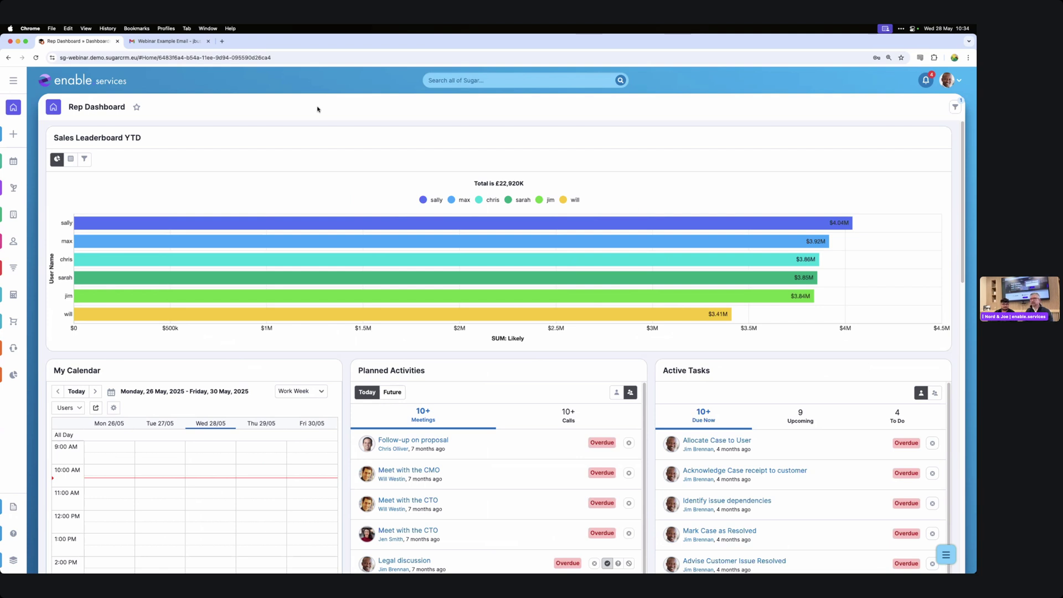
key("ctrl+super+space")
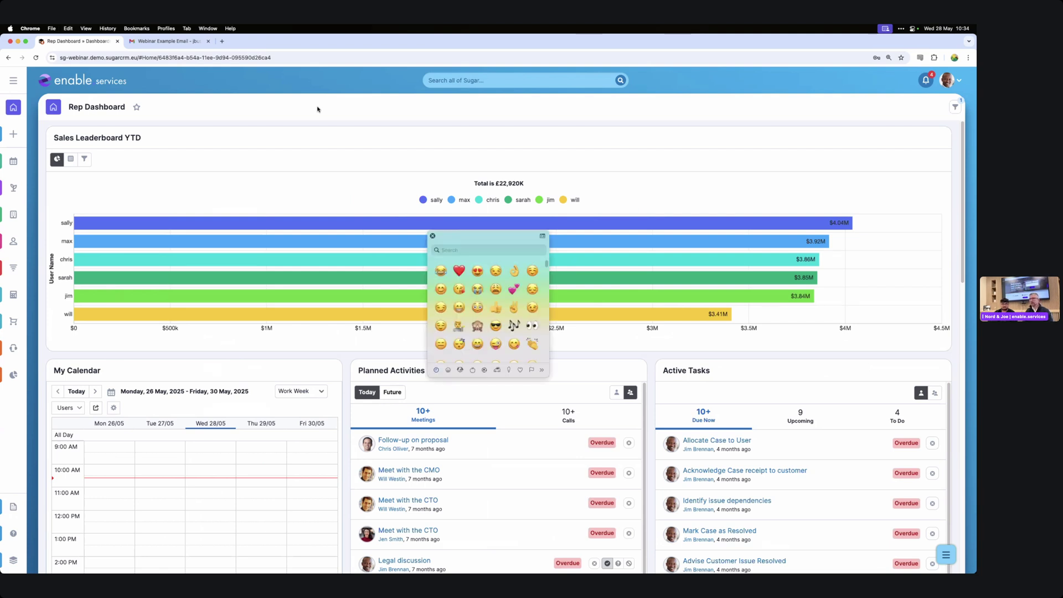
left_click(433, 237)
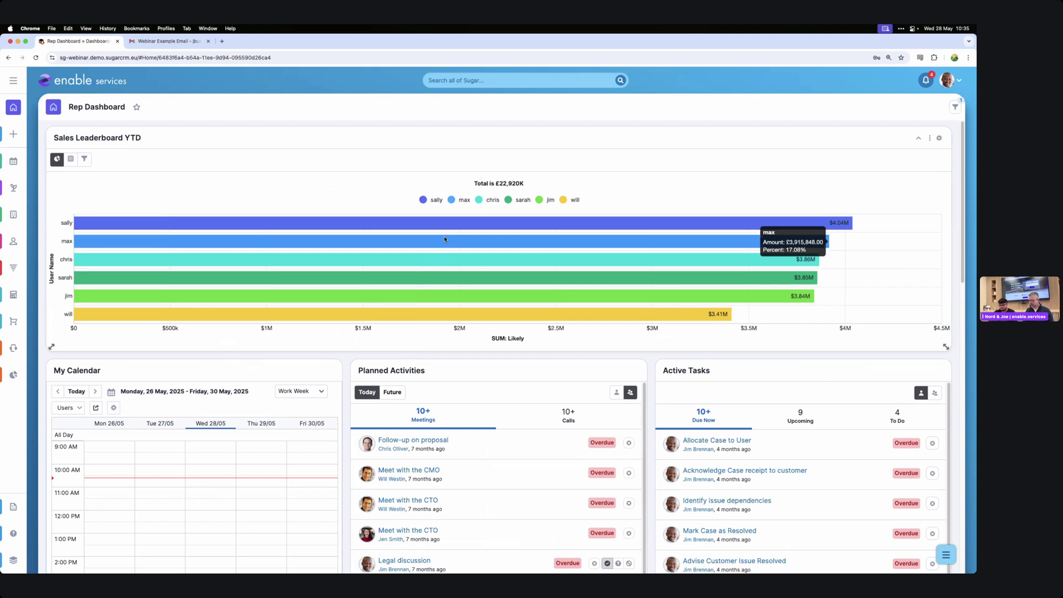
Search for "smith" in the Sweet Spot bar and clear the search term.
key("super+space")
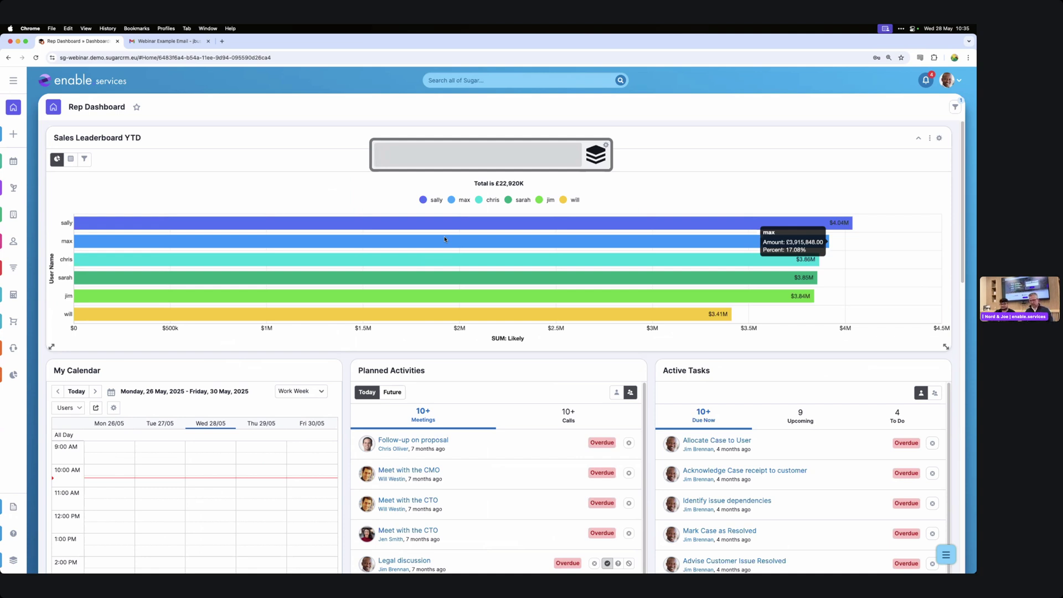
type("smith")
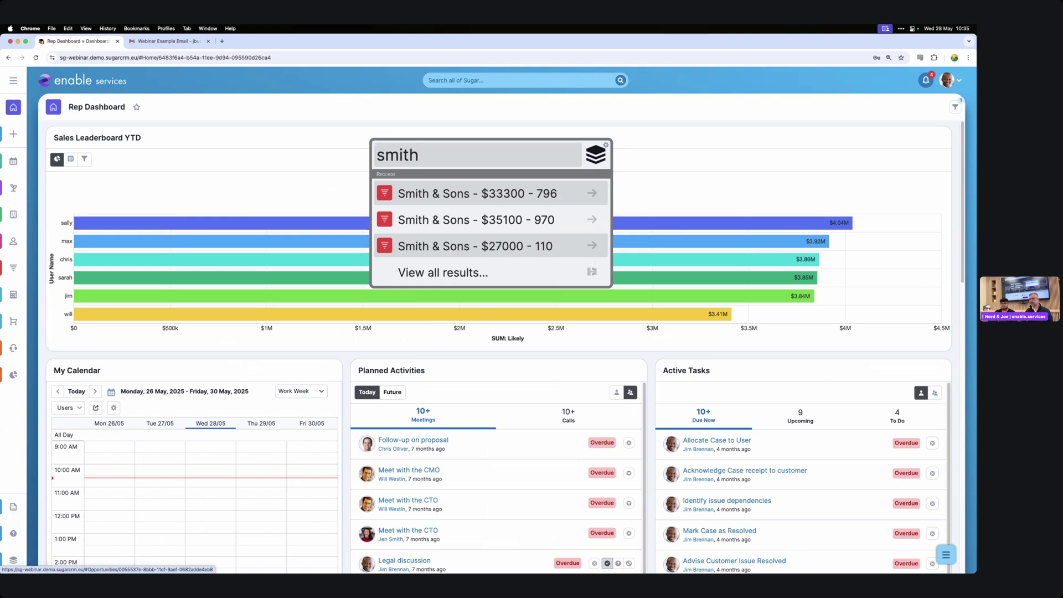
key("BackSpace")
key("BackSpace")
key("BackSpace")
key("BackSpace")
key("BackSpace")
Look up "call" and "create" in the Sweet Spot bar, and empty the search.
type("call")
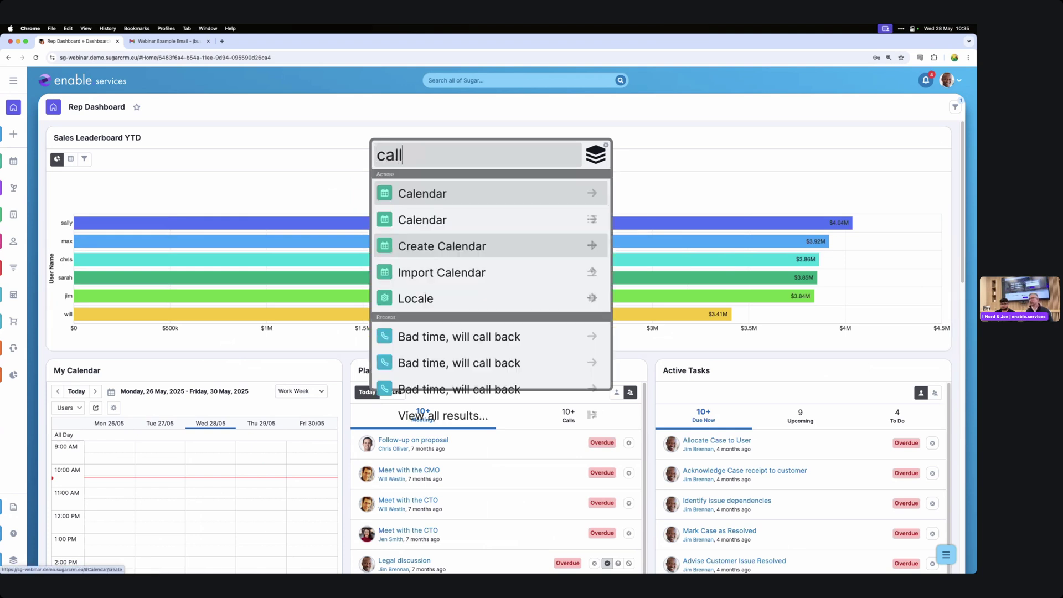
key("BackSpace")
key("BackSpace")
key("BackSpace")
type("reate")
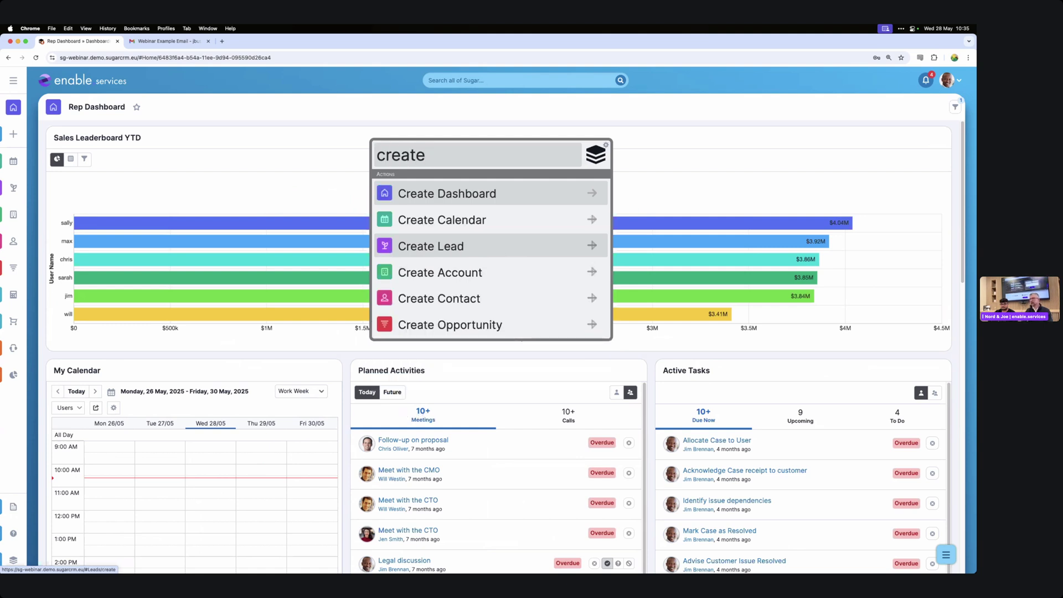
key("BackSpace")
key("BackSpace")
key("BackSpace")
key("BackSpace")
key("BackSpace")
key("BackSpace")
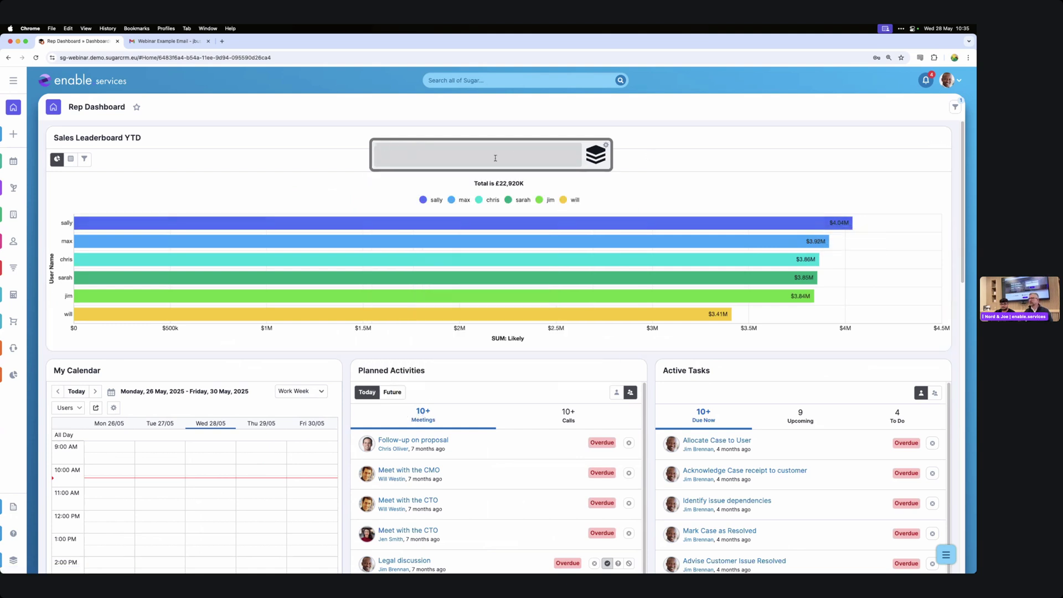
Configure a Sweet Spot hotkey that assigns the keyword 1 to the Create Lead action, and save the configuration.
left_click(606, 145)
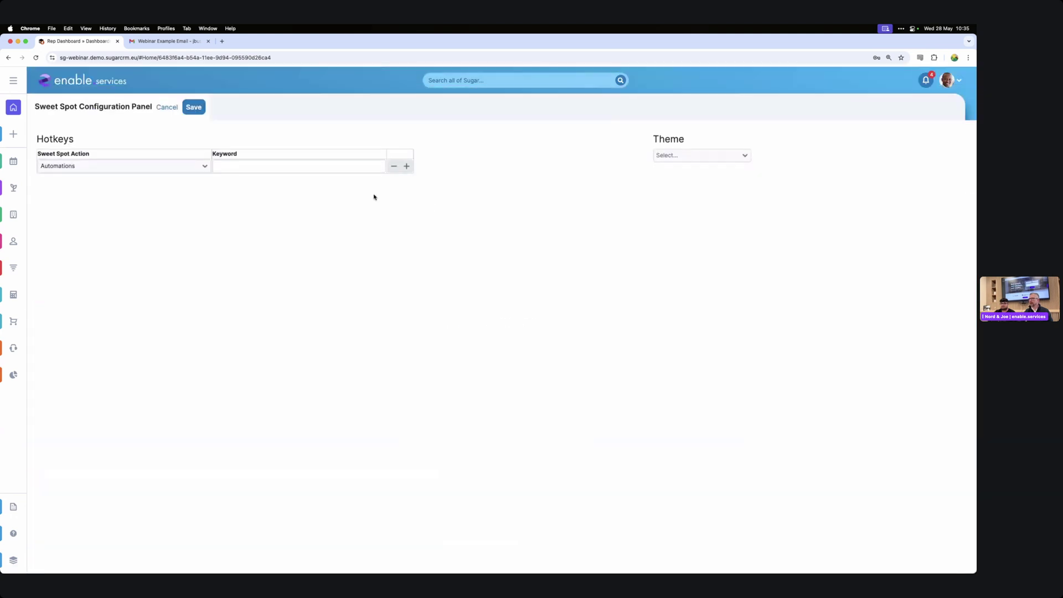
left_click(173, 167)
type("create")
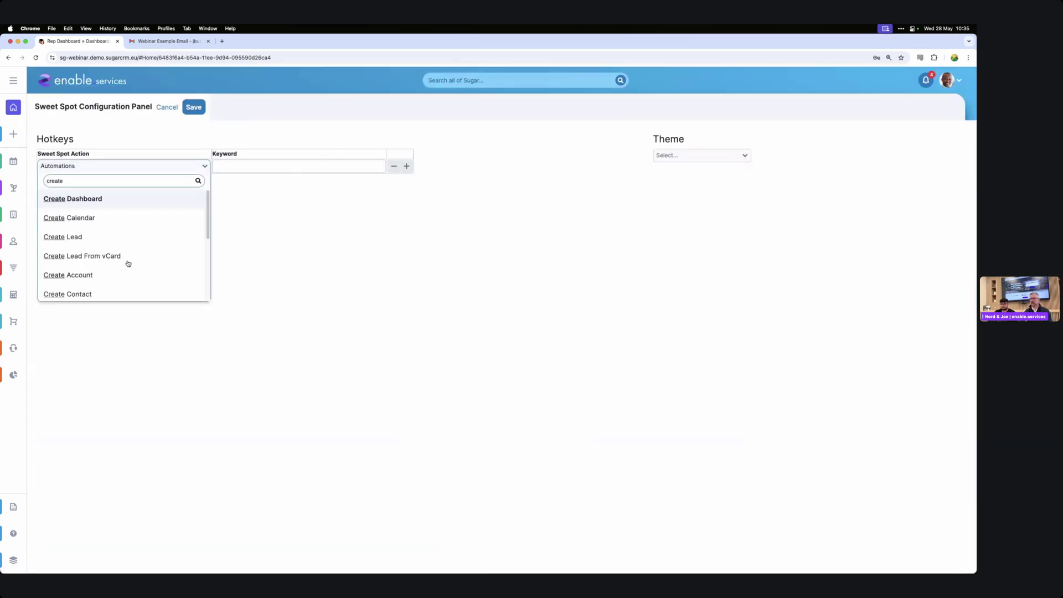
type(" cal")
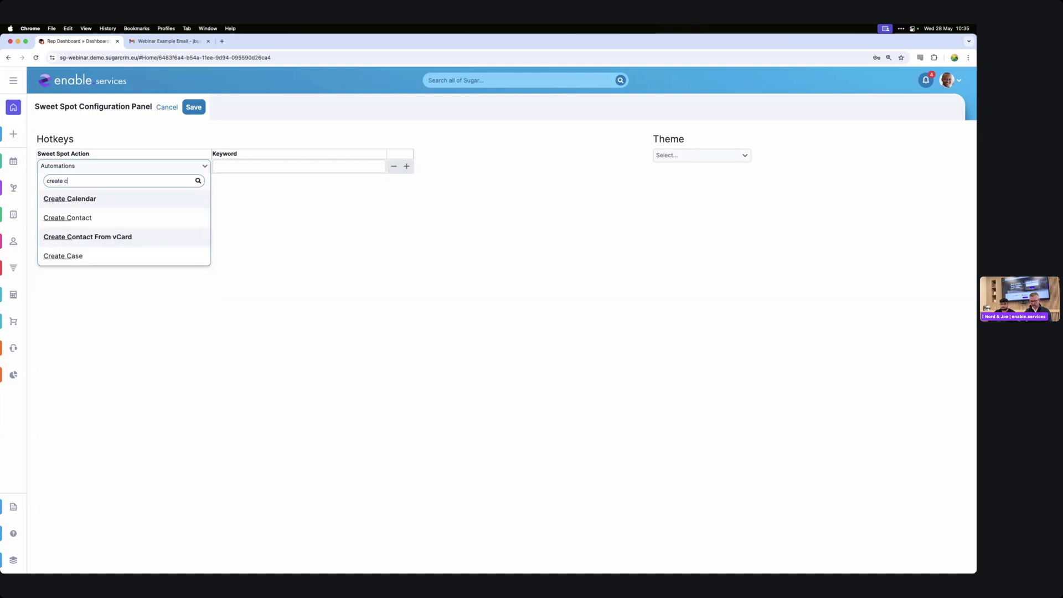
key("BackSpace")
key("BackSpace")
key("BackSpace")
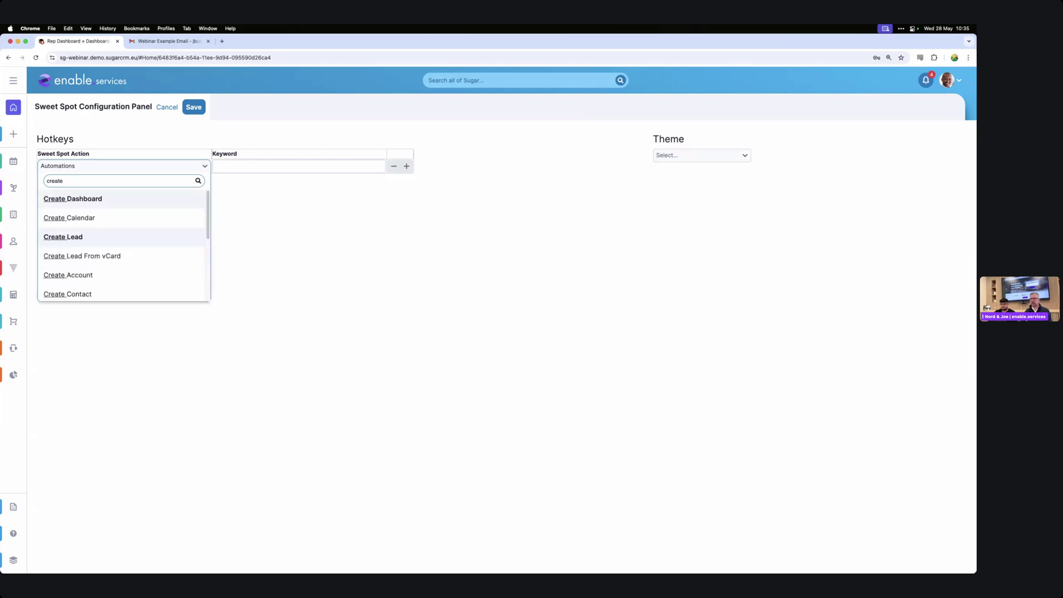
left_click(107, 238)
left_click(292, 166)
type("1")
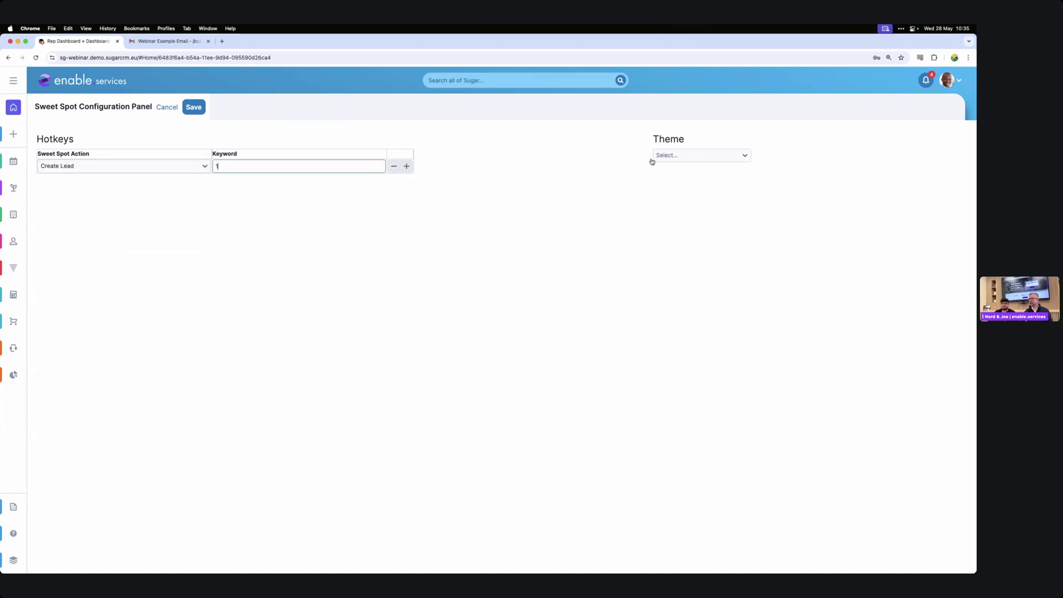
left_click(194, 108)
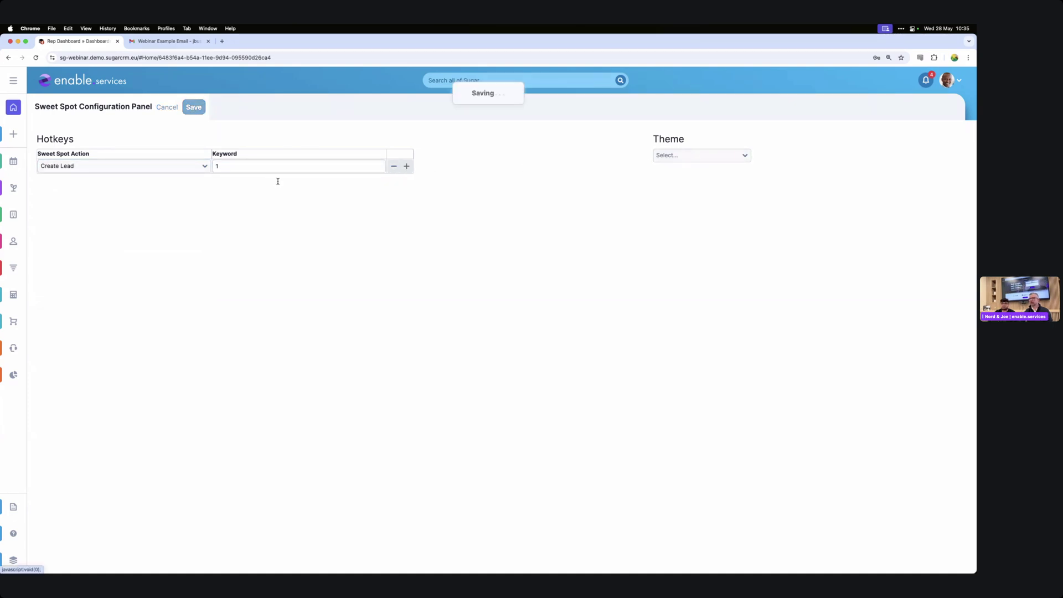
Open a blank lead form through the Sweet Spot keyword 1, and cancel the new lead.
key("shift+super+space")
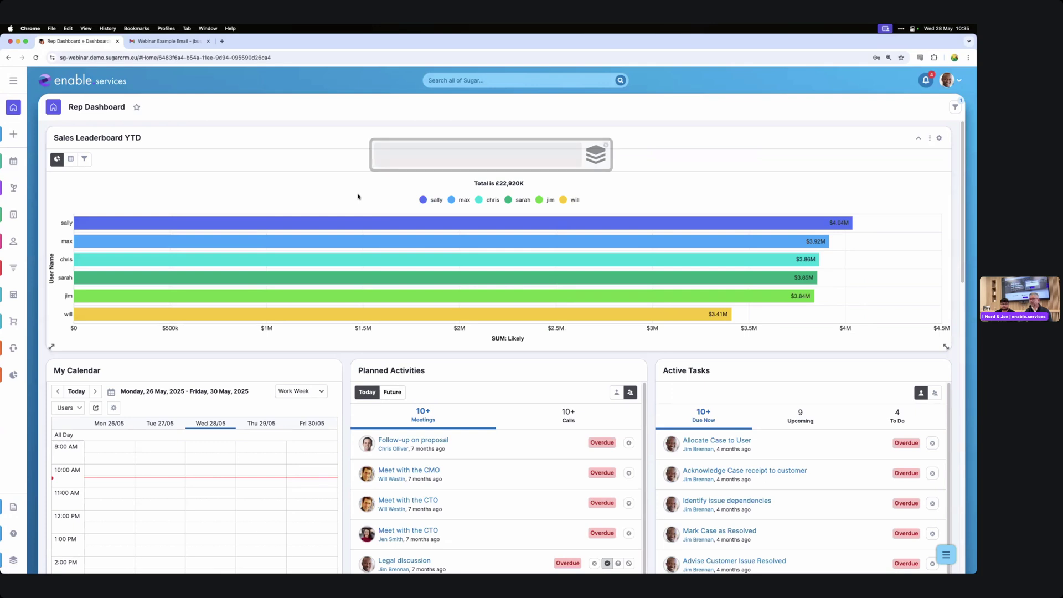
type("1")
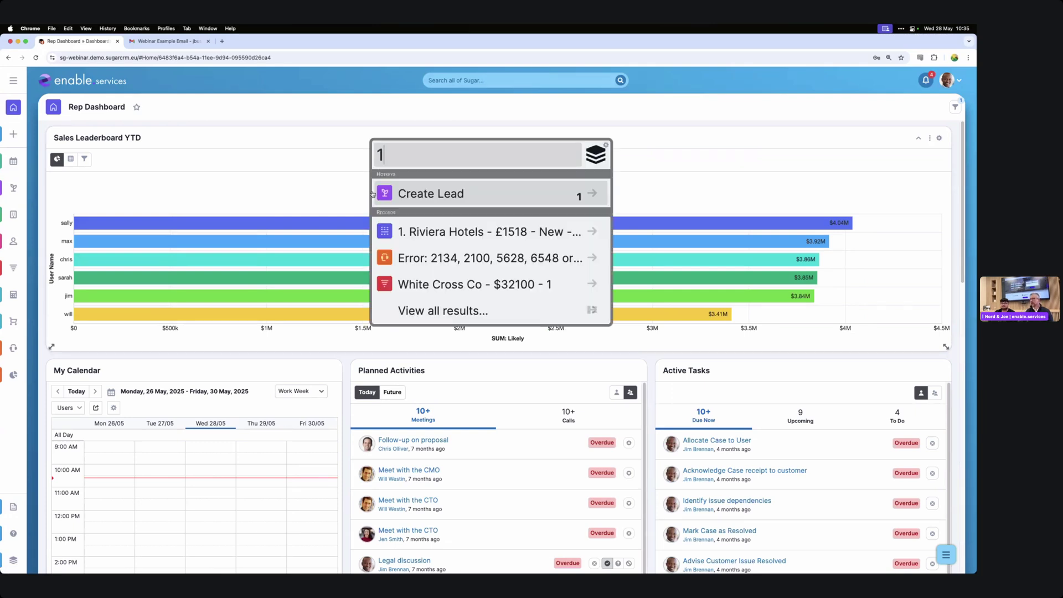
left_click(419, 195)
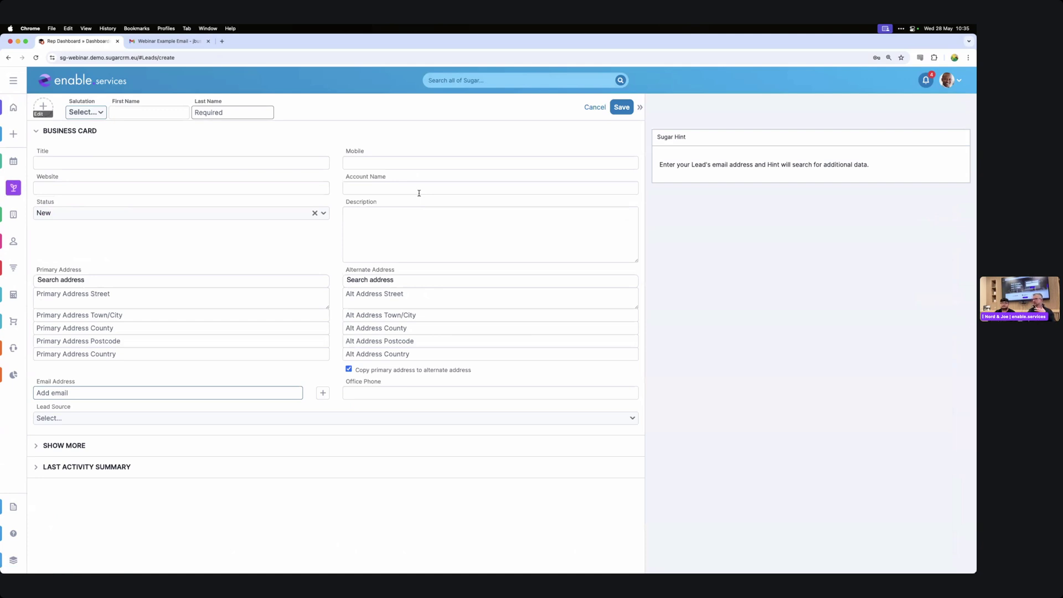
left_click(594, 108)
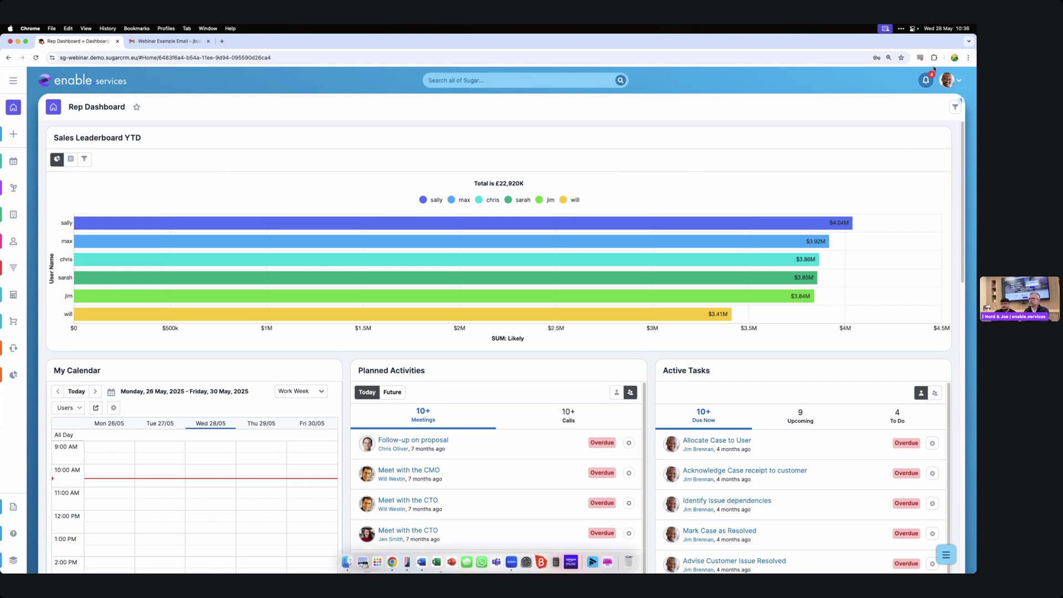
Examine the Keyboard Shortcuts page here and in the bookmarked SugarCRM instance in a new tab, and close that tab.
left_click(953, 84)
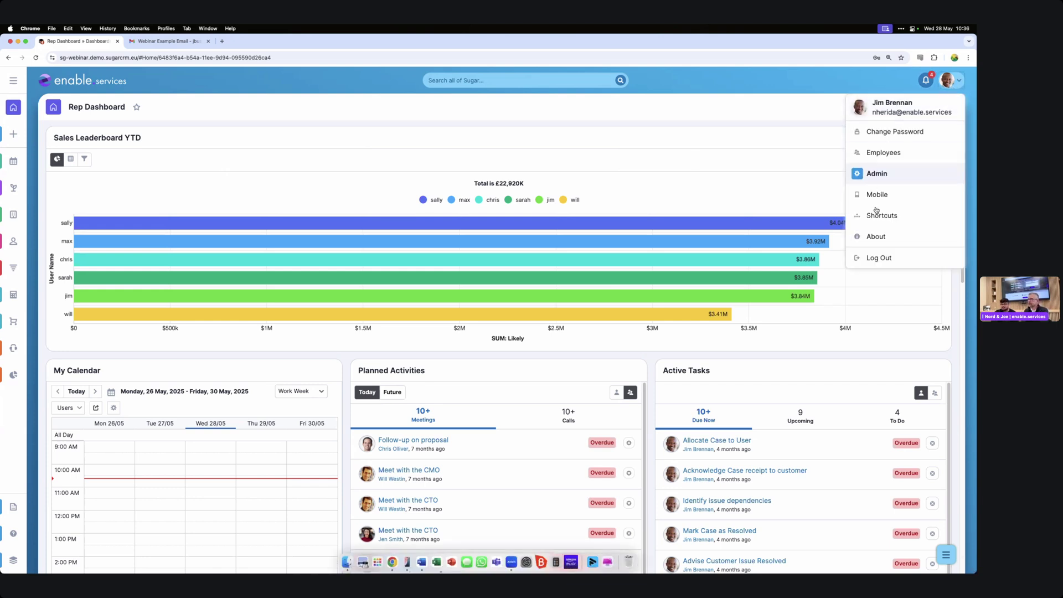
left_click(879, 214)
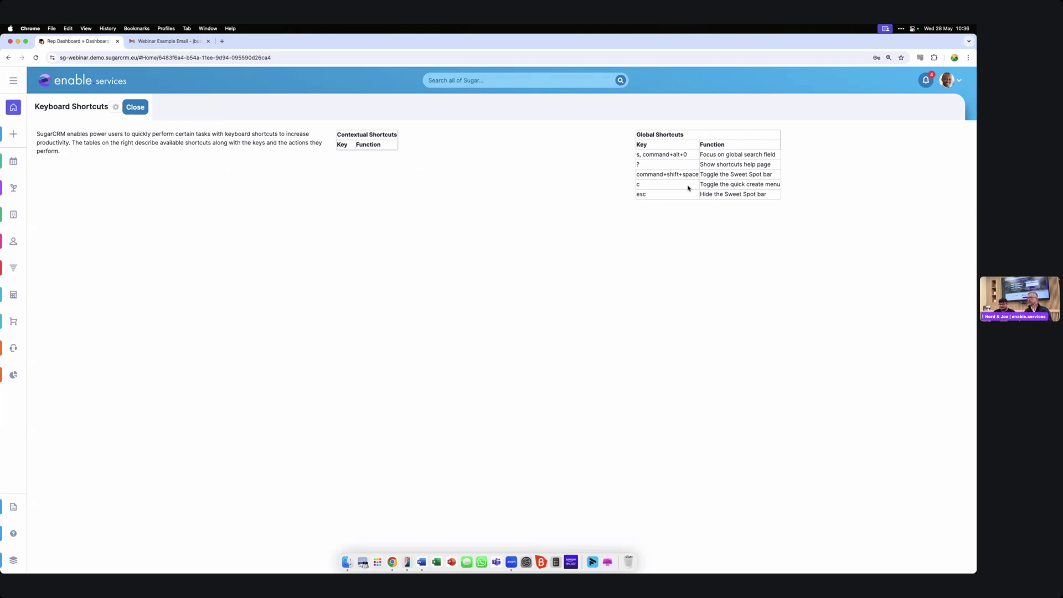
left_click(222, 41)
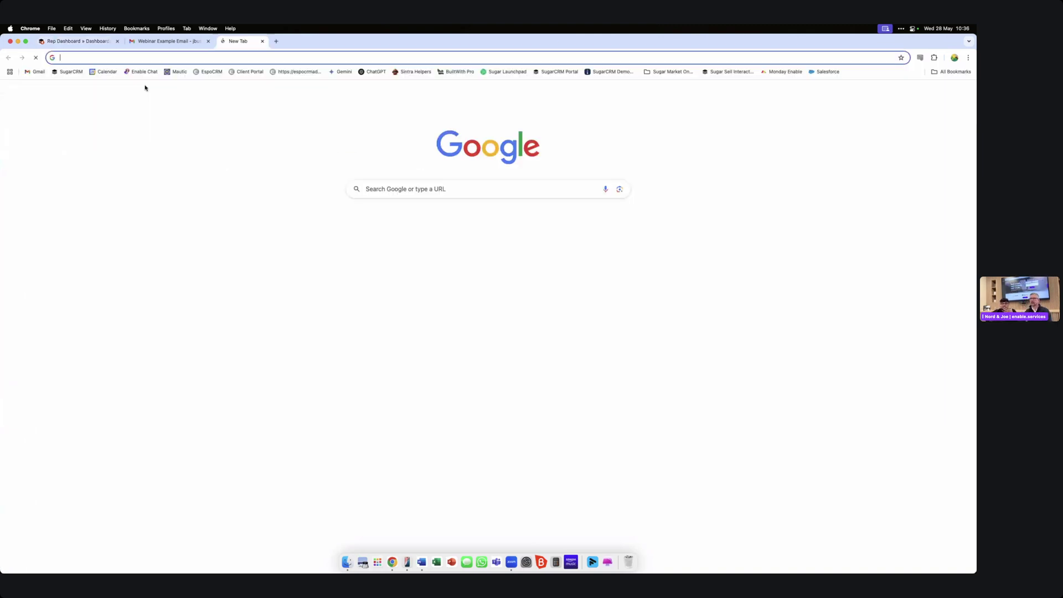
left_click(69, 72)
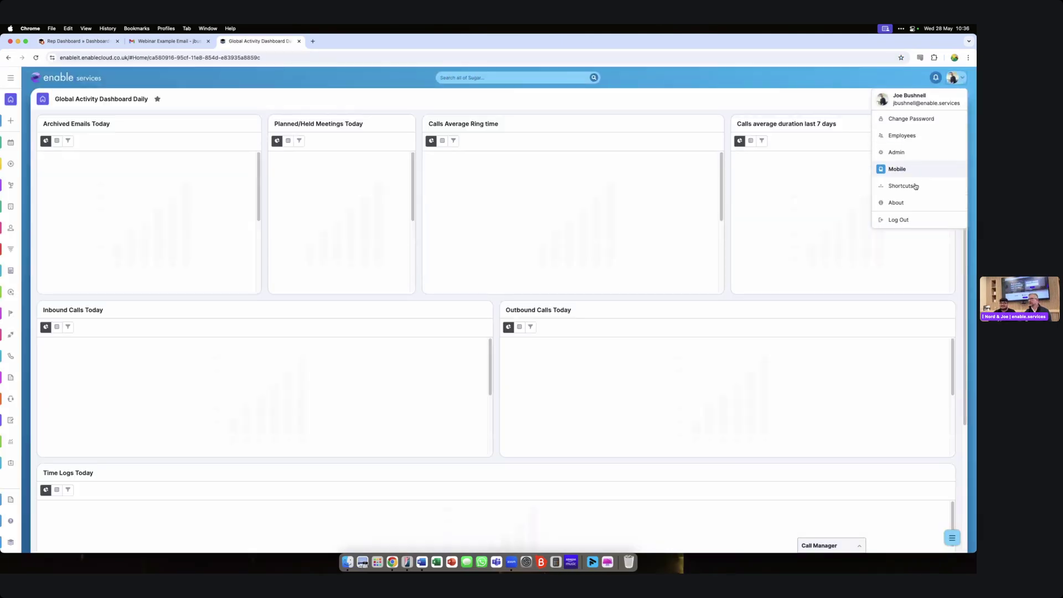
left_click(908, 185)
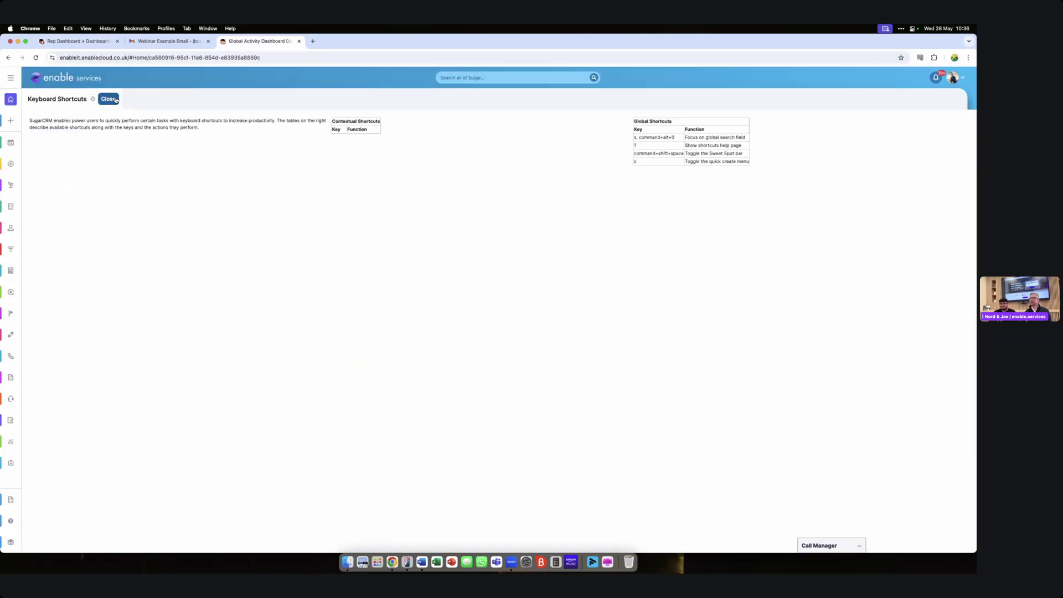
left_click(298, 42)
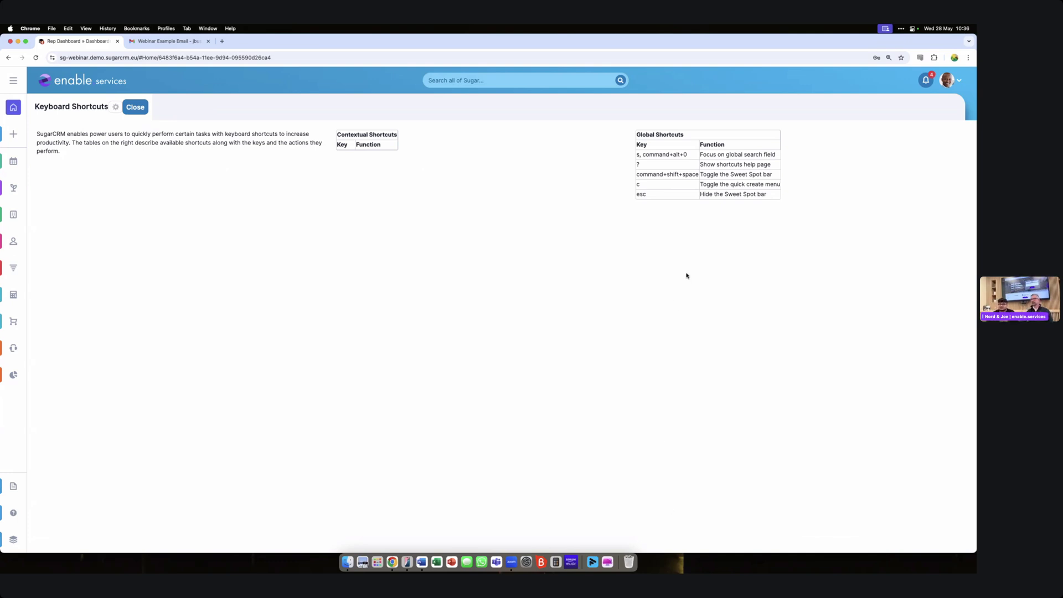
Close the Keyboard Shortcuts page, and review and dismiss the Quick Create options.
left_click(144, 111)
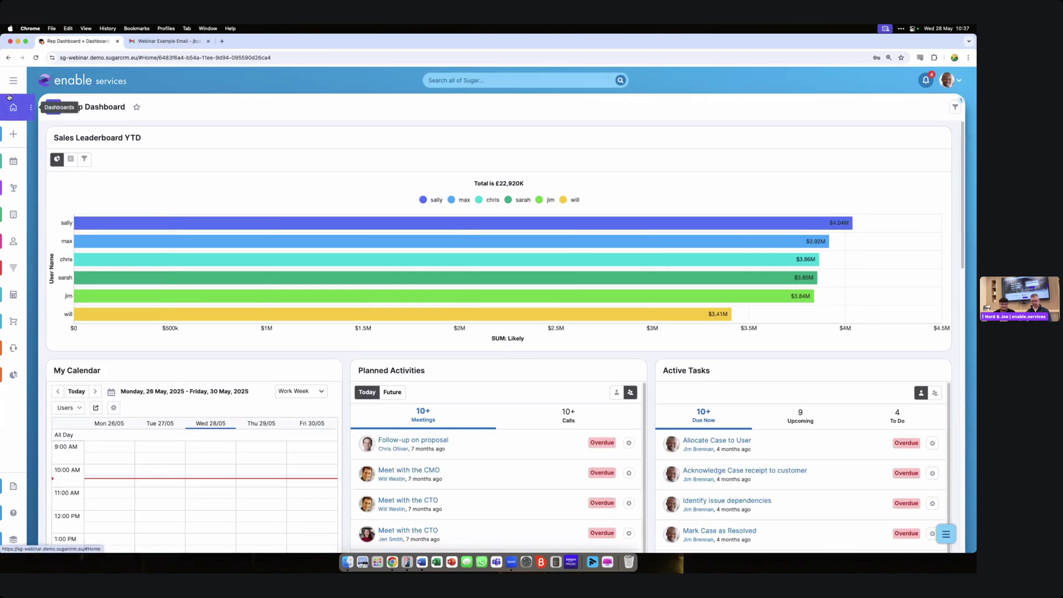
left_click(13, 134)
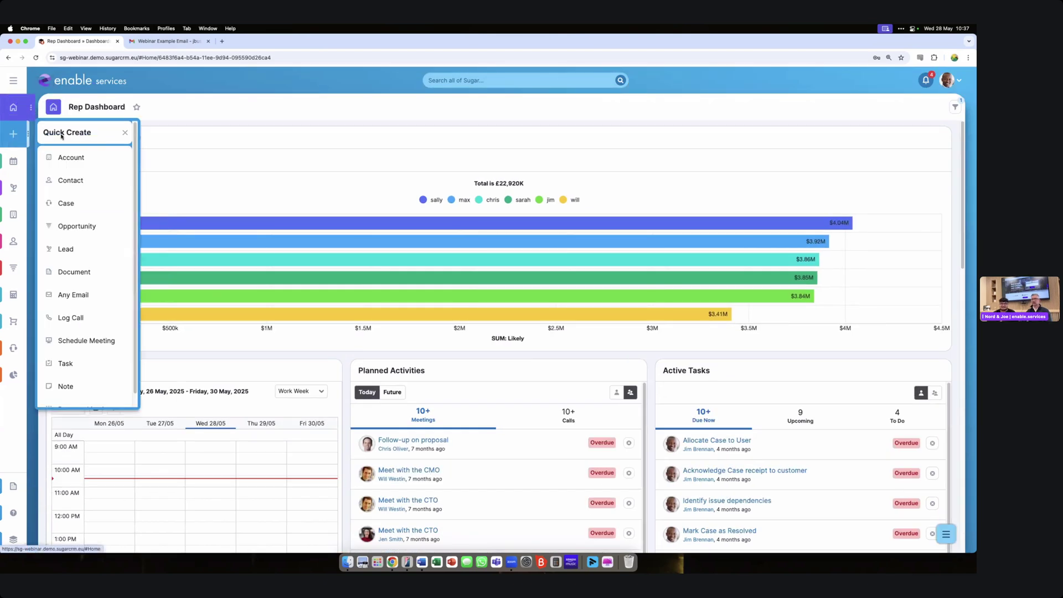
left_click(226, 109)
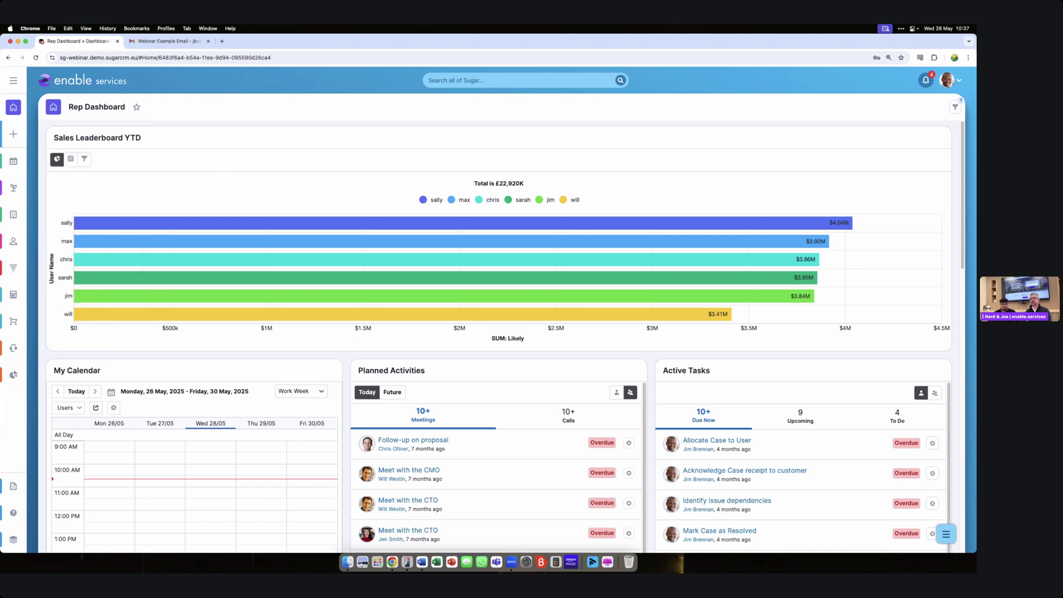
Open the first New lead's record from the Leads by Status board and expand its Last Activity Summary.
left_click(13, 188)
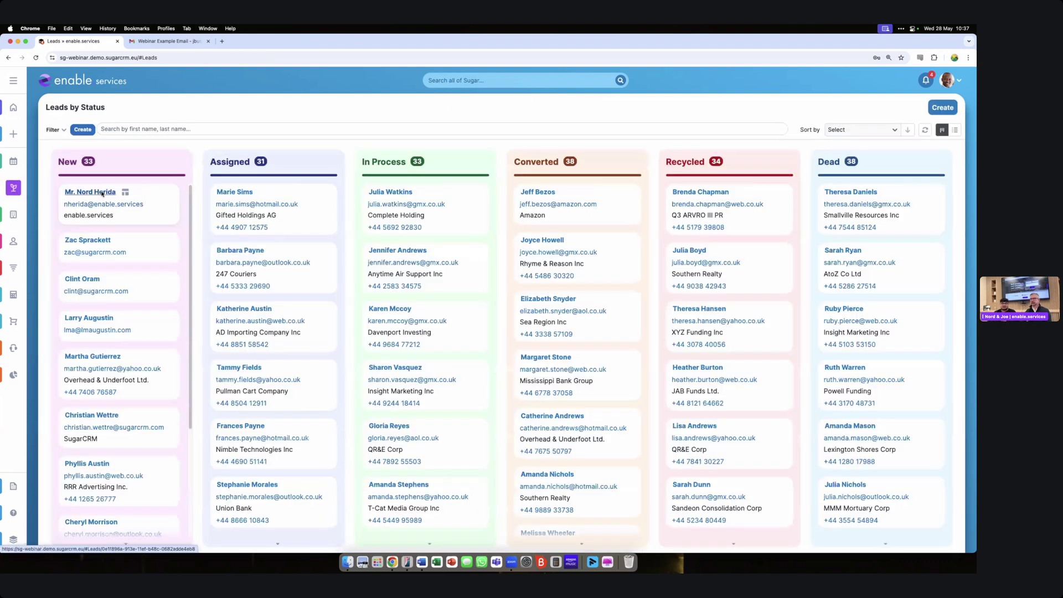
left_click(101, 194)
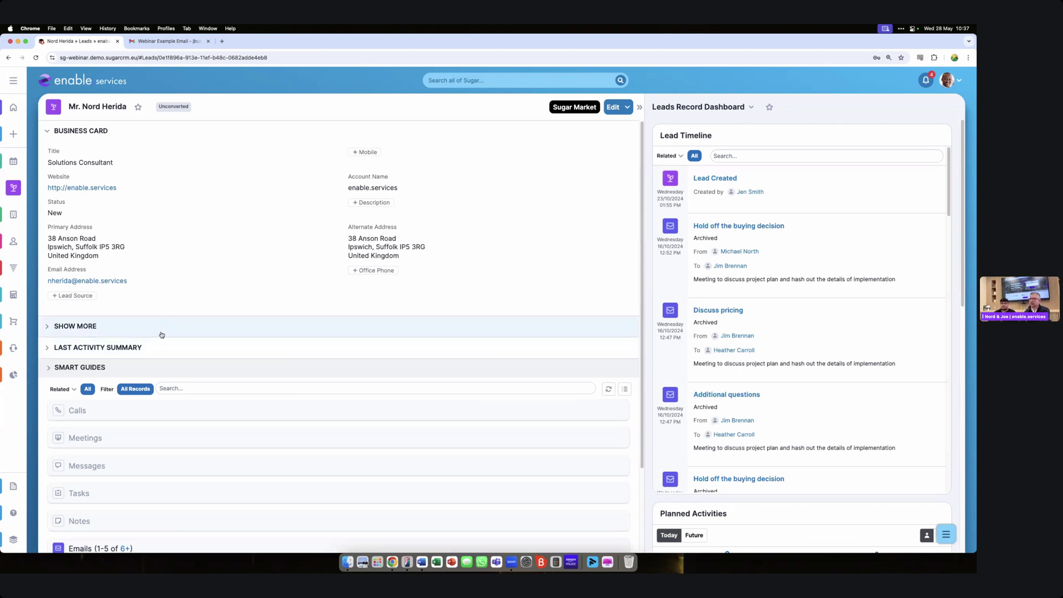
left_click(159, 352)
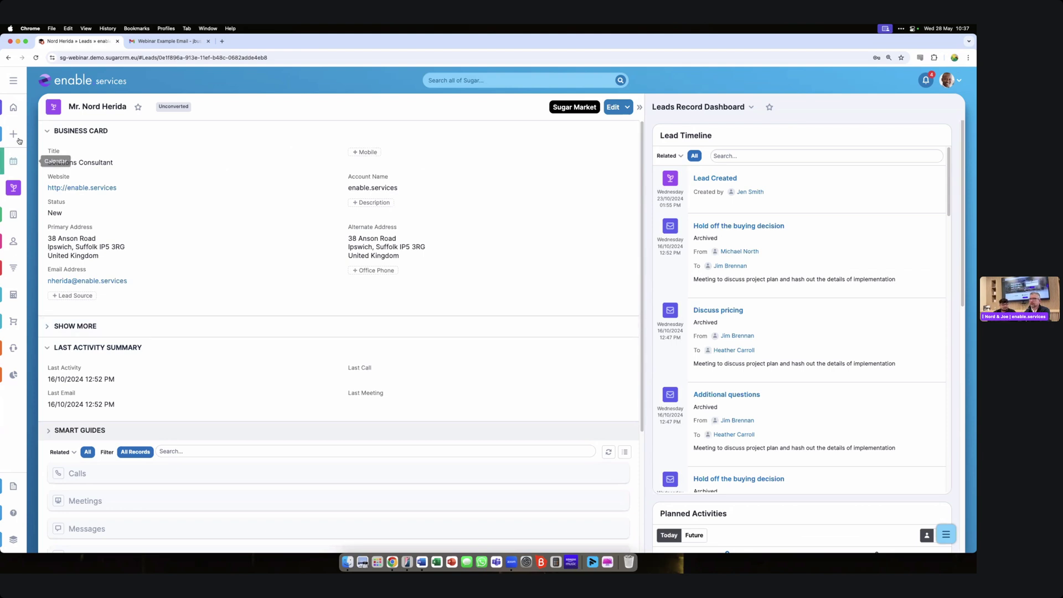
Return to the Rep Dashboard, view the revenue line items behind the Sales Leaderboard YTD chart's first bar, and close the drawer.
left_click(10, 106)
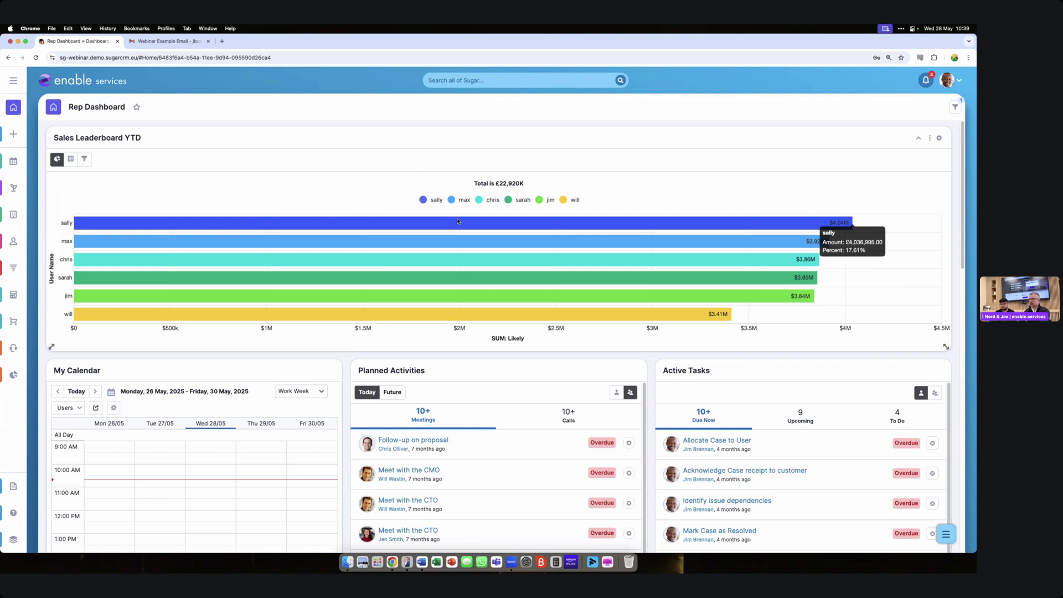
left_click(493, 225)
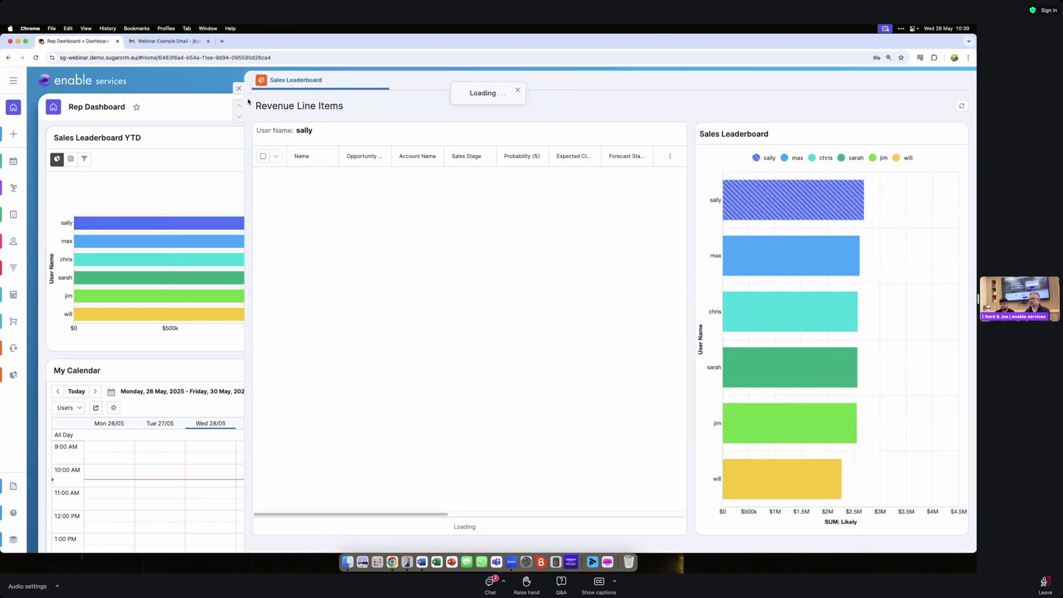
left_click(239, 89)
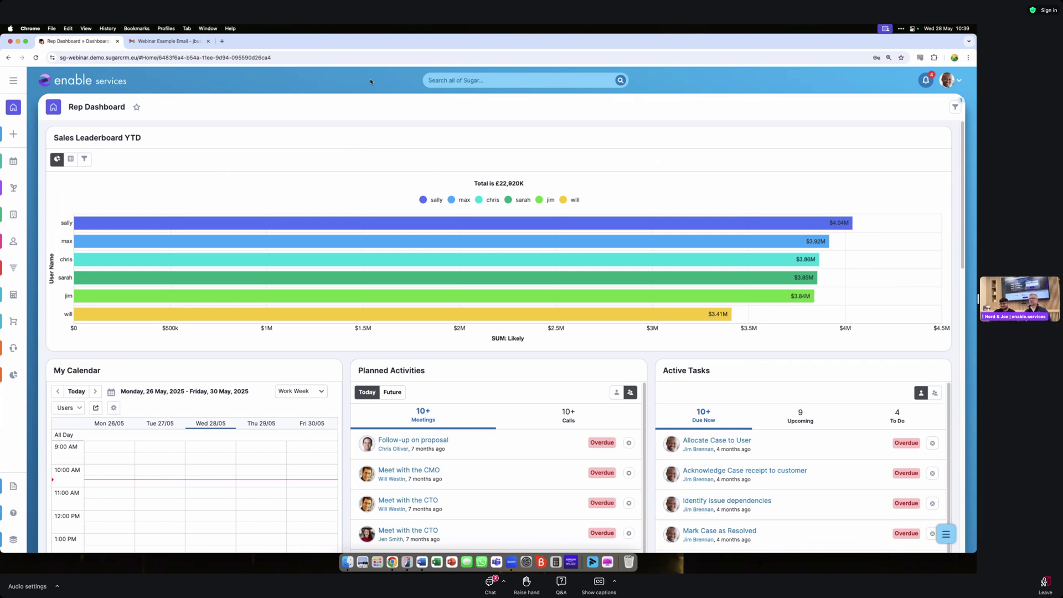
mouse_move(615, 240)
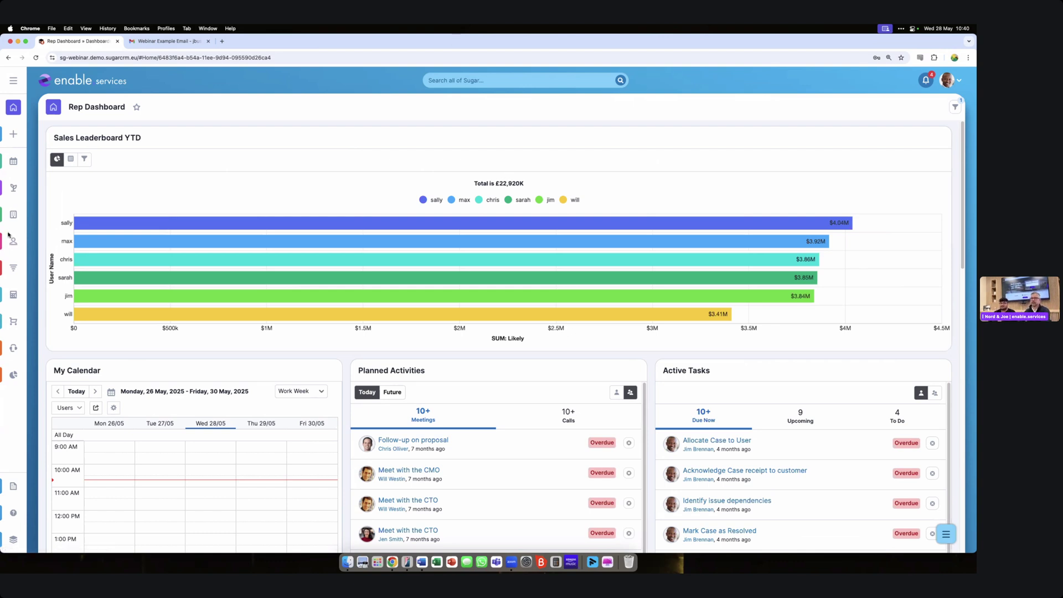
Open the newest Opps with Contacts report for editing and review its Report Details in the Report Wizard.
left_click(14, 80)
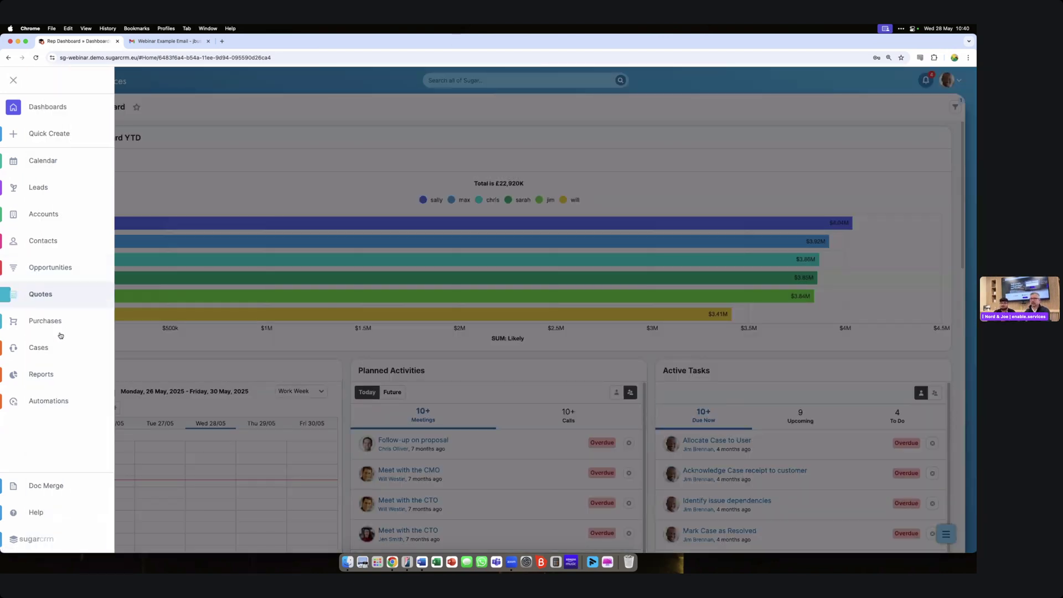
left_click(62, 374)
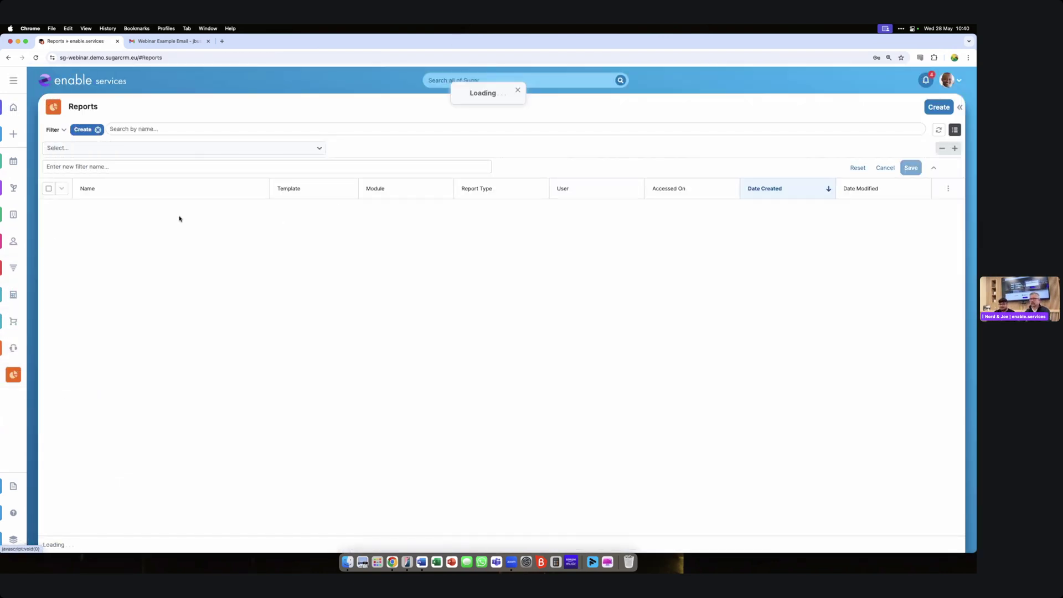
left_click(120, 208)
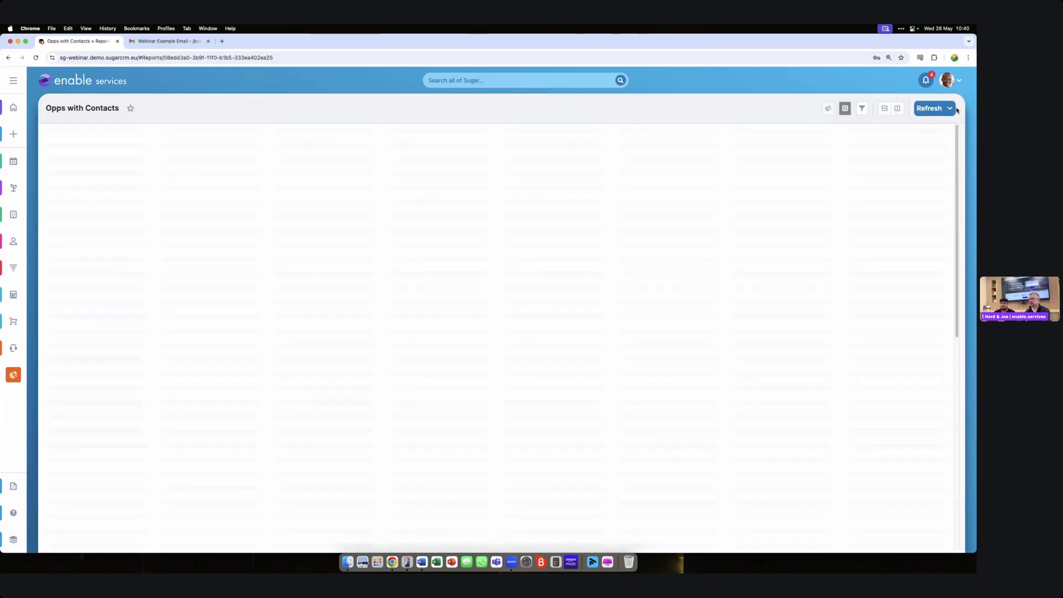
left_click(951, 108)
left_click(886, 125)
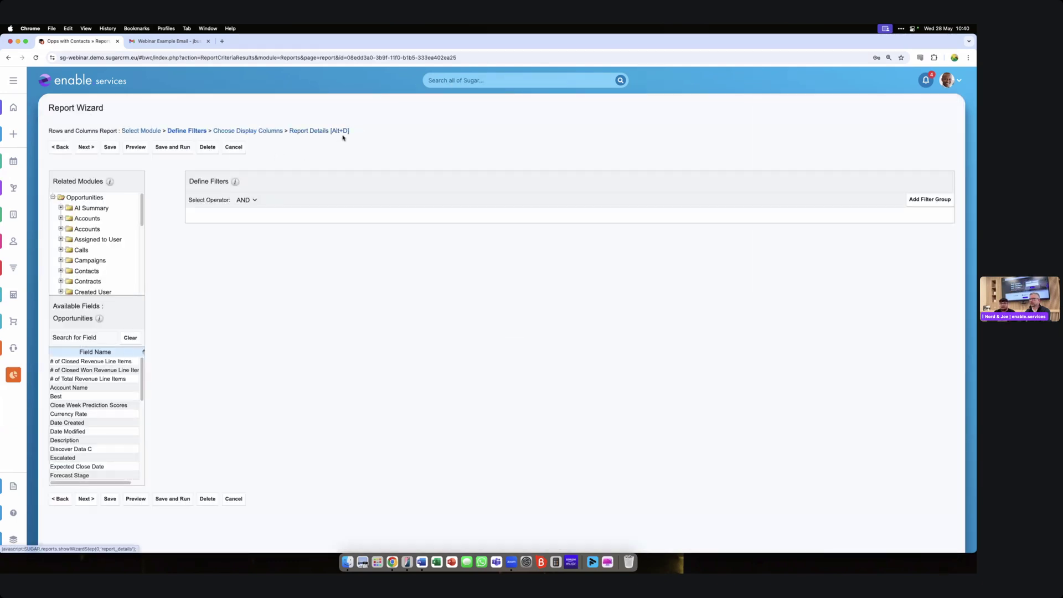
left_click(335, 132)
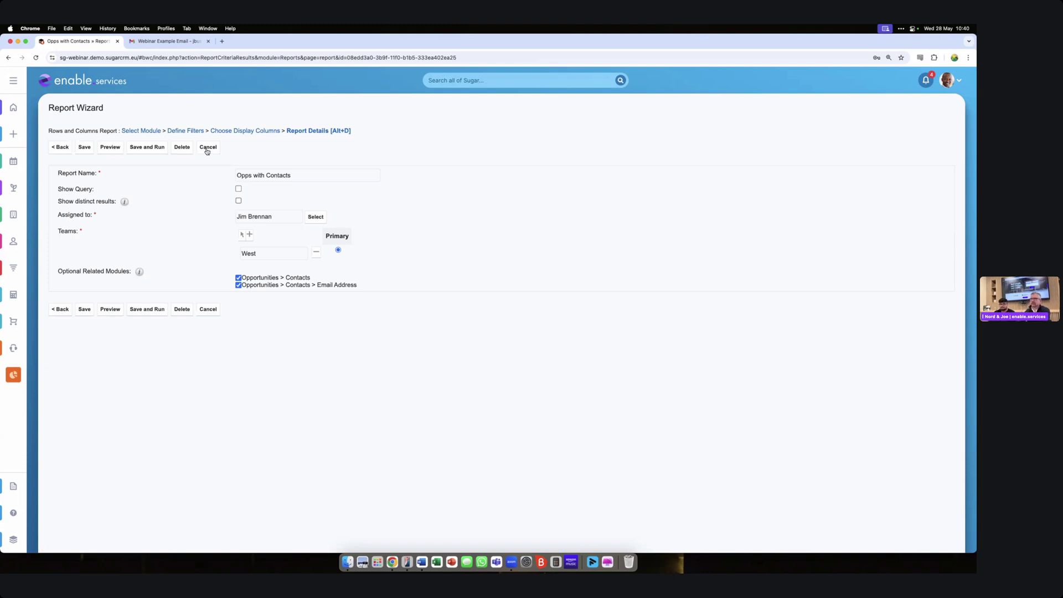
Open the full record of the first New lead on the Leads by Status board.
left_click(14, 80)
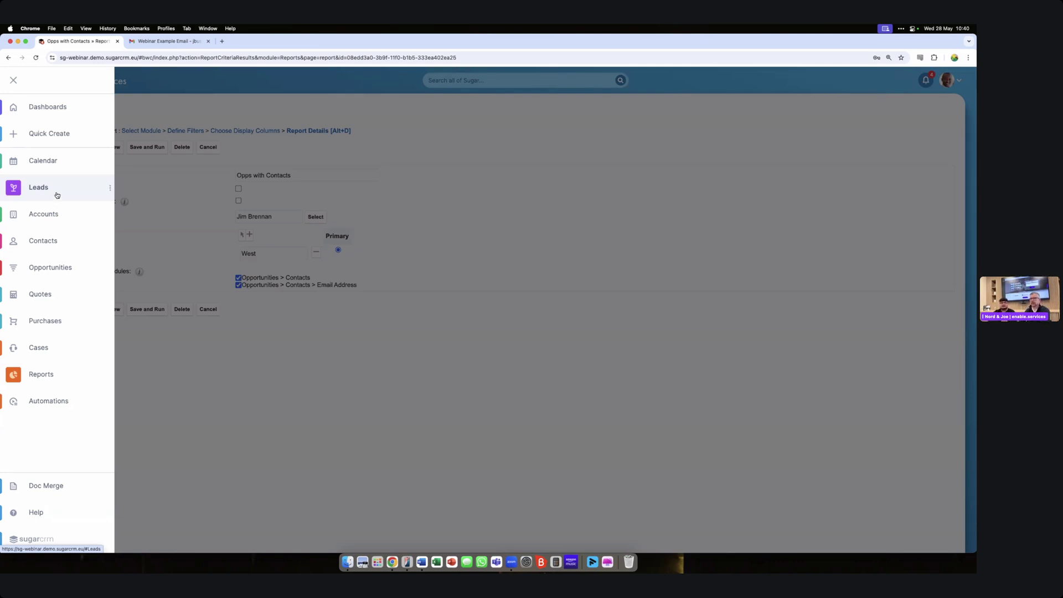
left_click(57, 195)
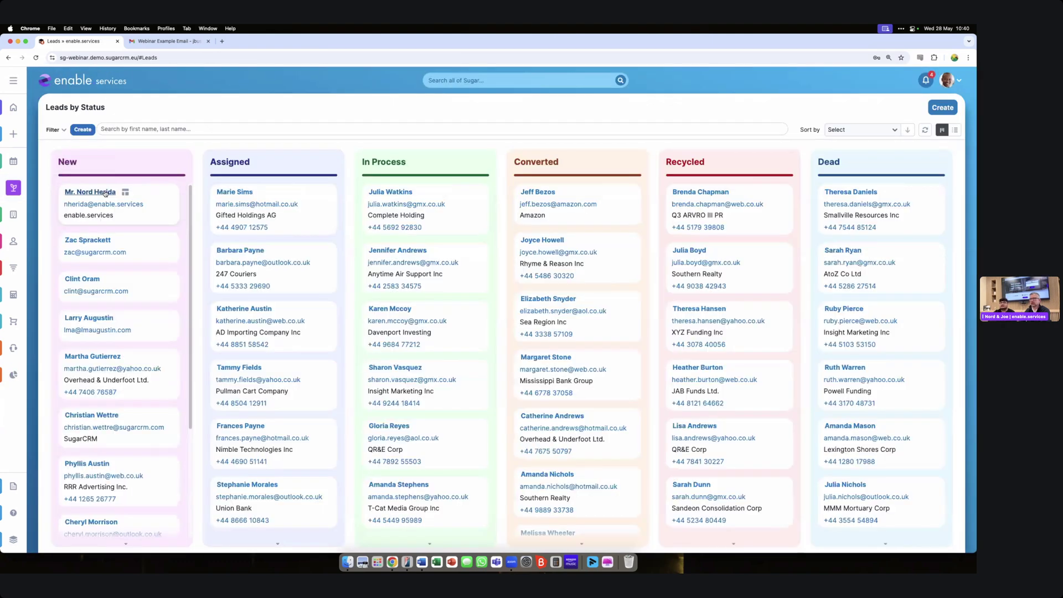
left_click(97, 193)
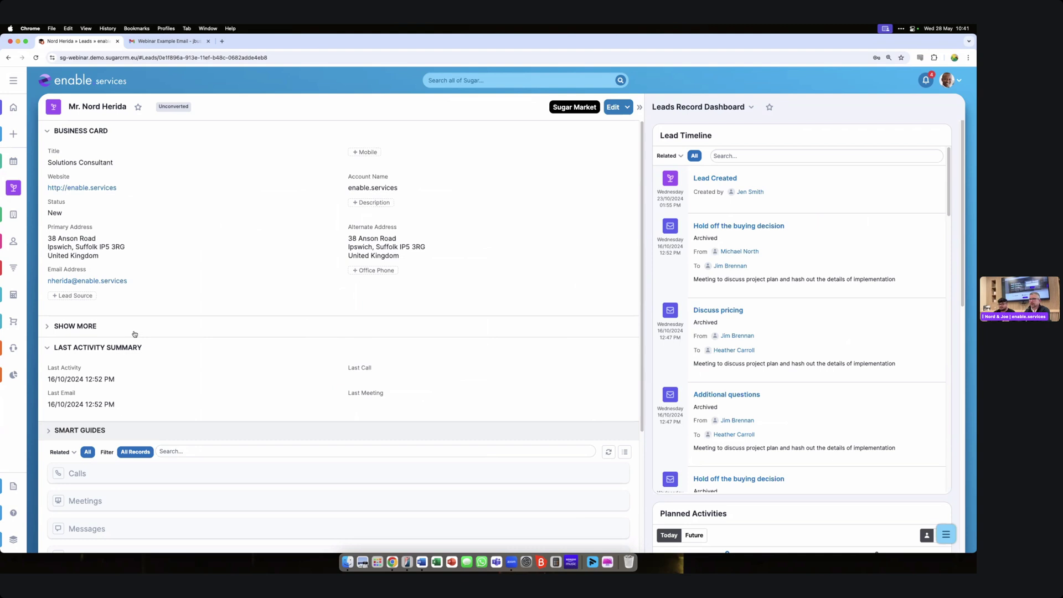
Return to the Leads by Status board, view the first New lead in its focus drawer, and close the drawer.
left_click(13, 187)
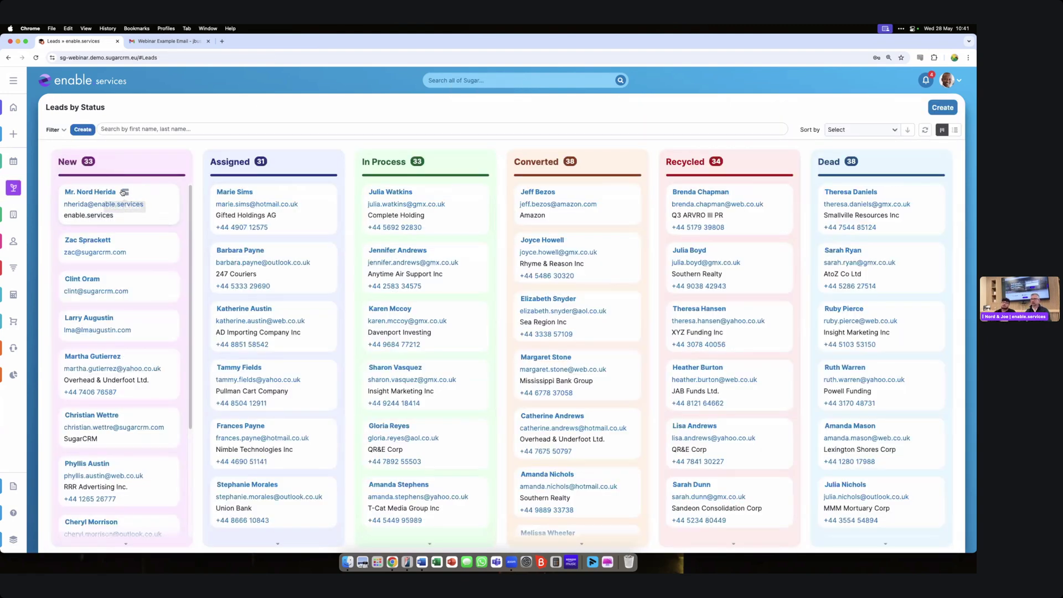
left_click(126, 192)
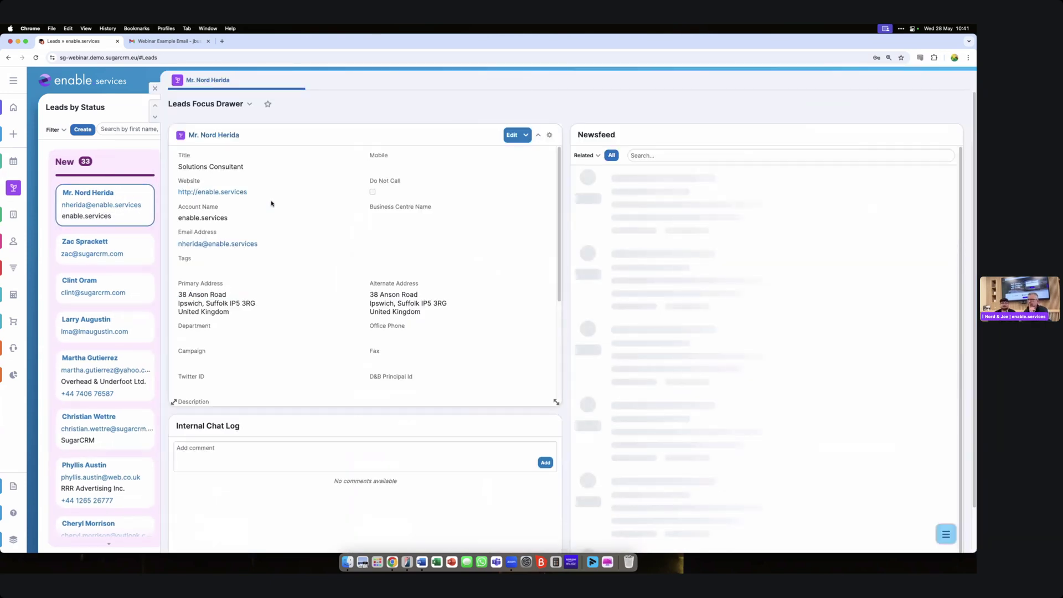
left_click(155, 88)
Show the Accounts list, view the 5D Investments account in its focus drawer, and close the drawer.
left_click(14, 214)
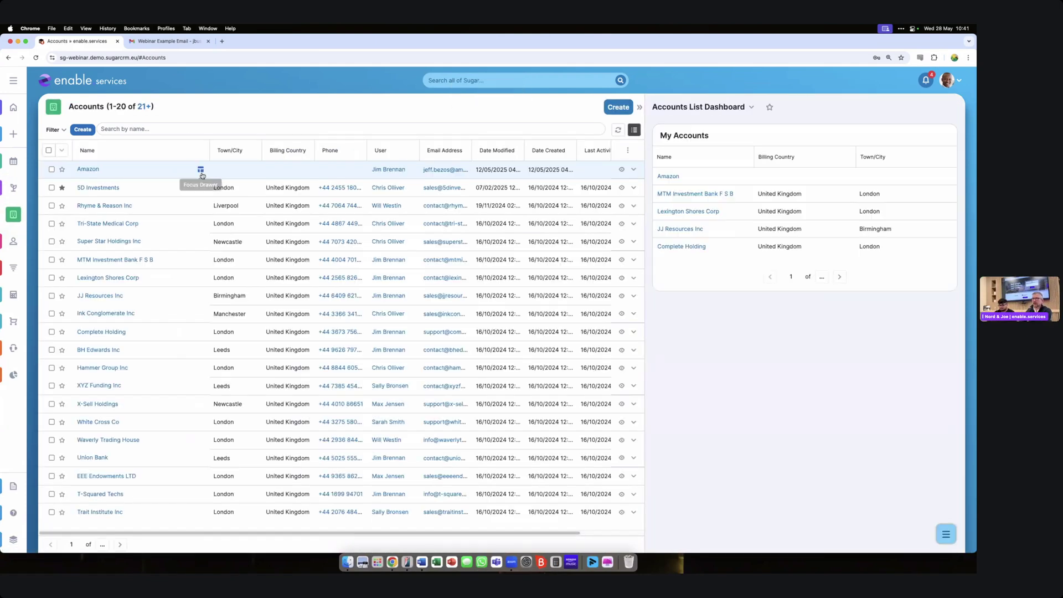
left_click(201, 189)
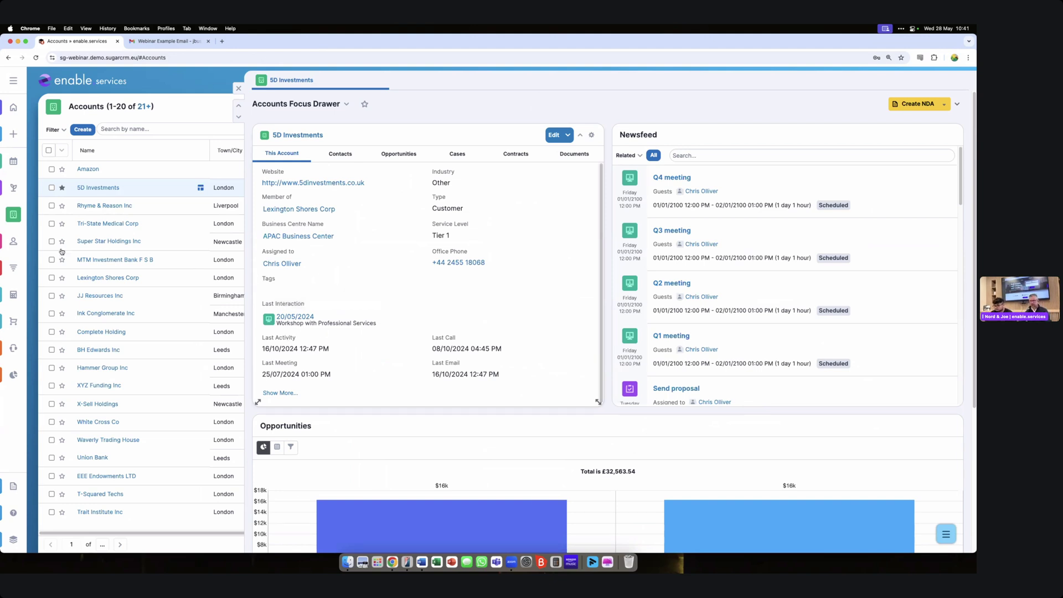
left_click(239, 89)
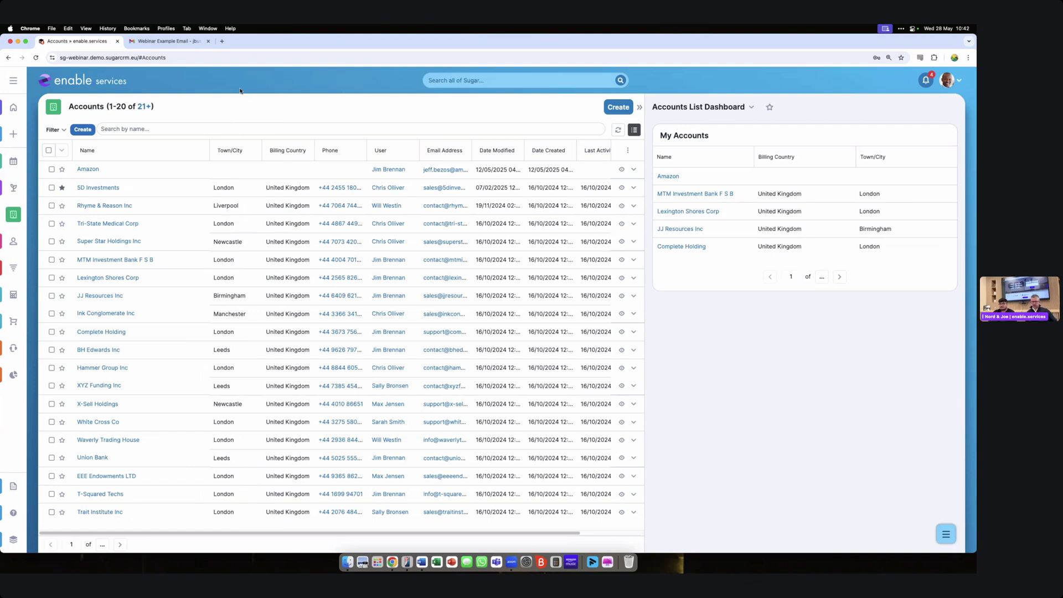
mouse_move(201, 189)
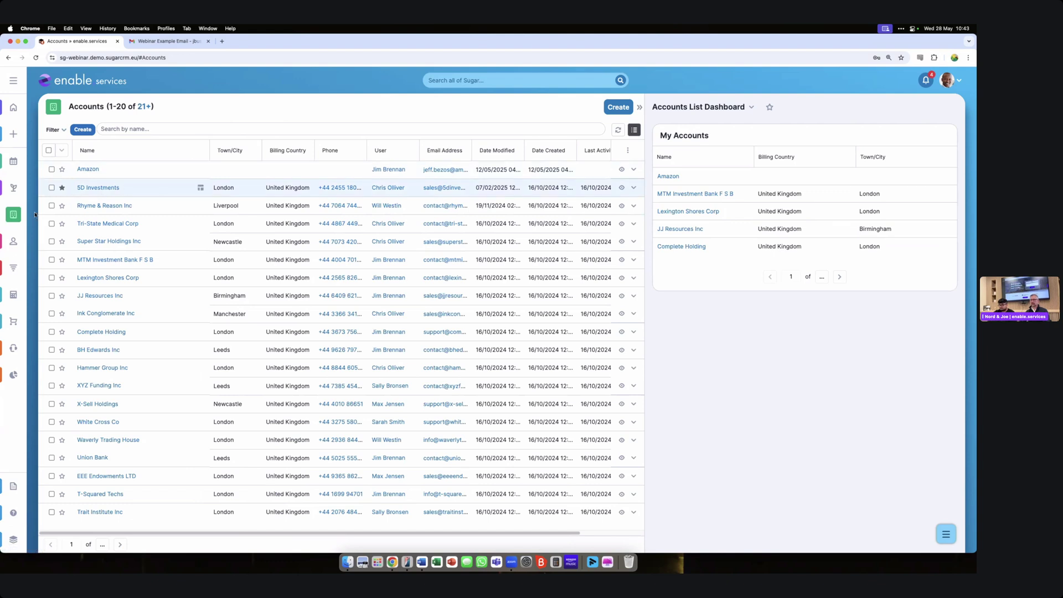
View the newest Opps with Contacts report, and open the Group KPI Target vs Actual report from the Reports list.
left_click(11, 83)
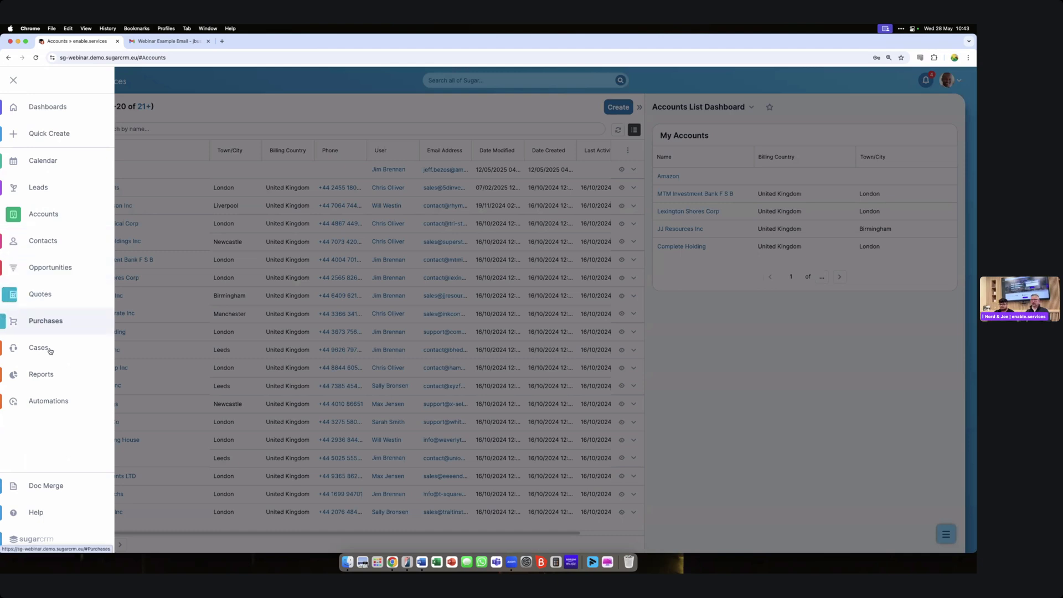
left_click(44, 375)
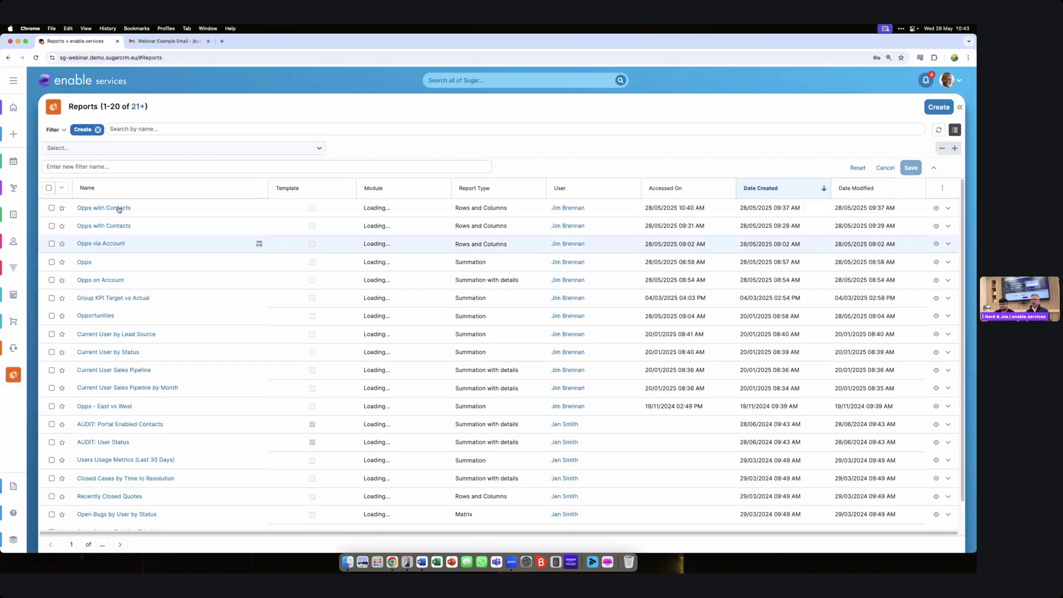
left_click(118, 208)
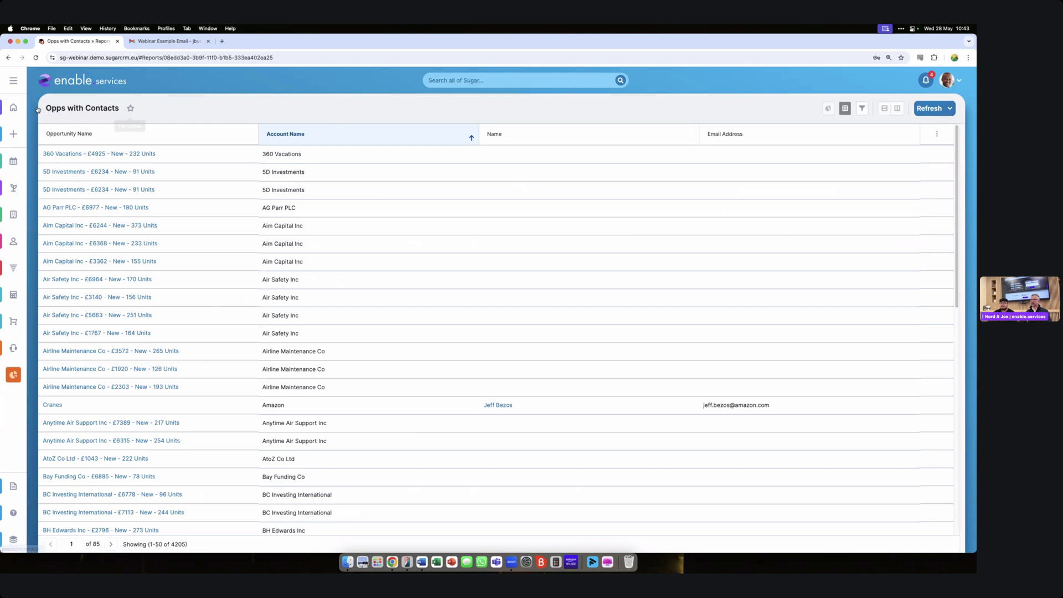
left_click(11, 376)
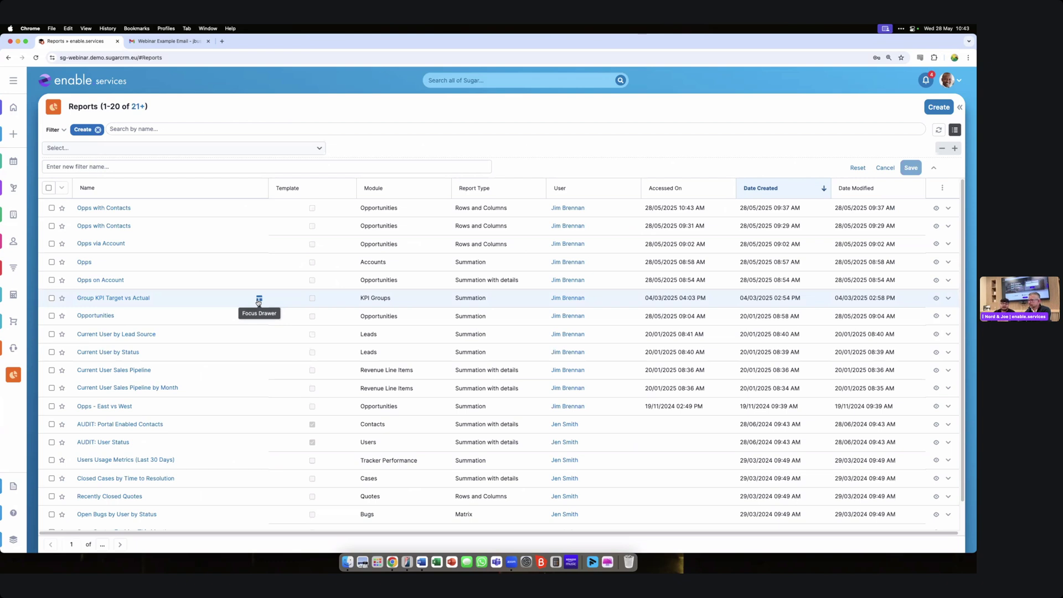
left_click(135, 299)
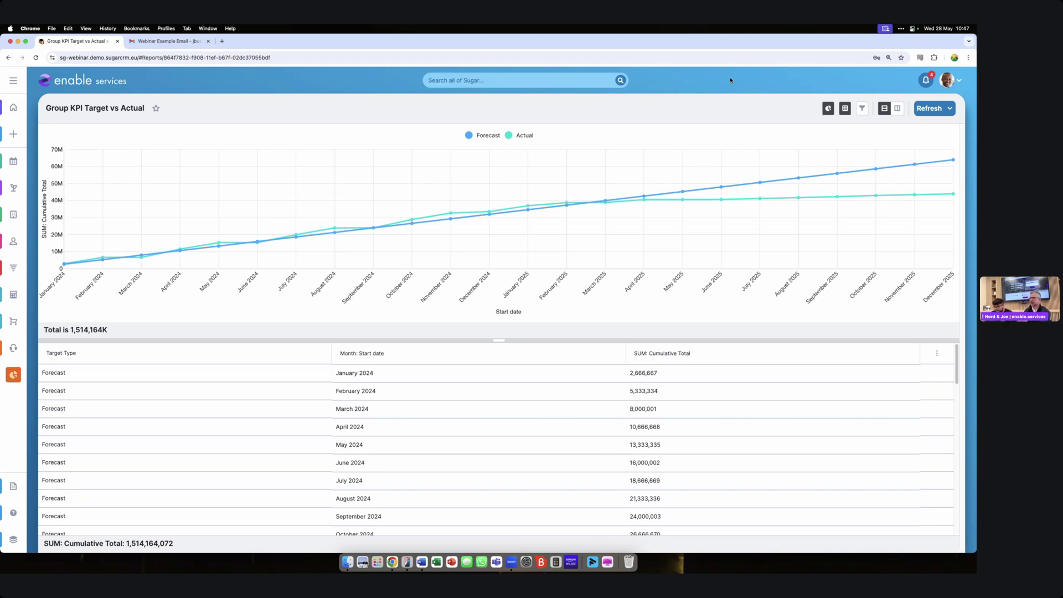
Open the Tile View Settings from the Admin page.
left_click(955, 81)
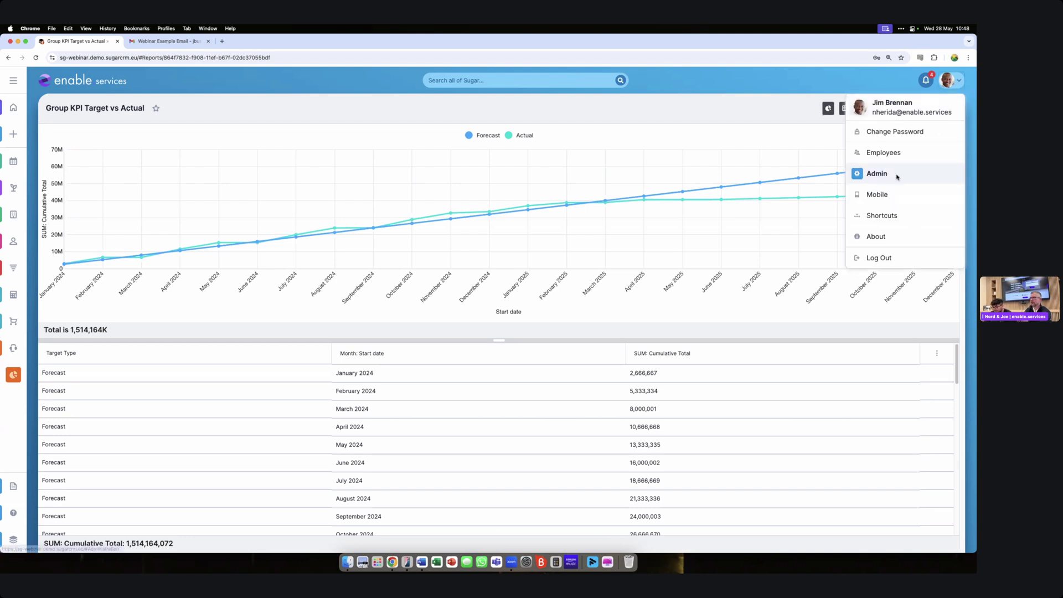
left_click(896, 172)
scroll(283, 414, "down", 6)
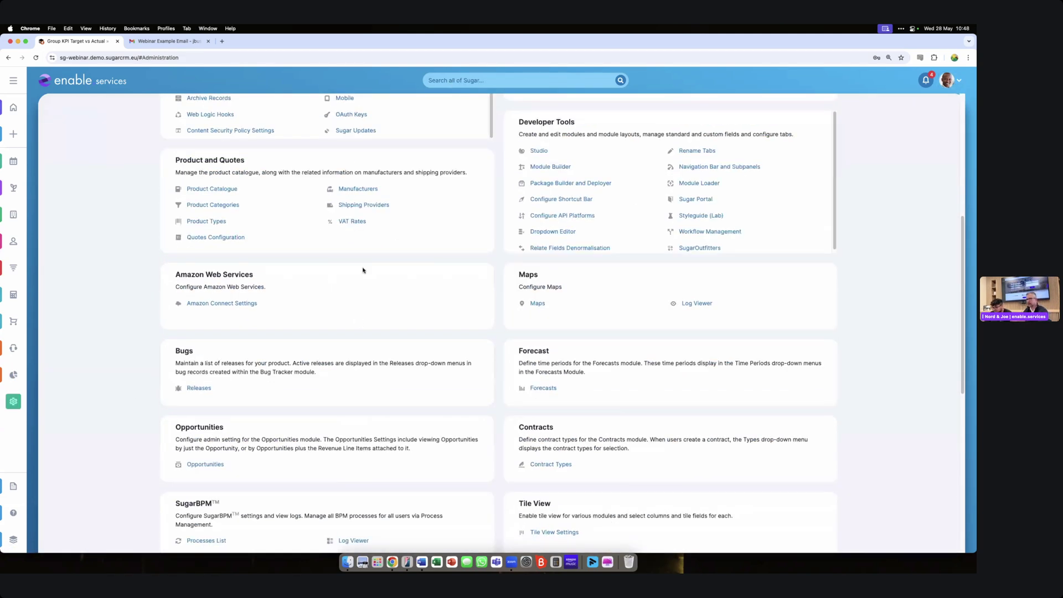
scroll(136, 377, "down", 1)
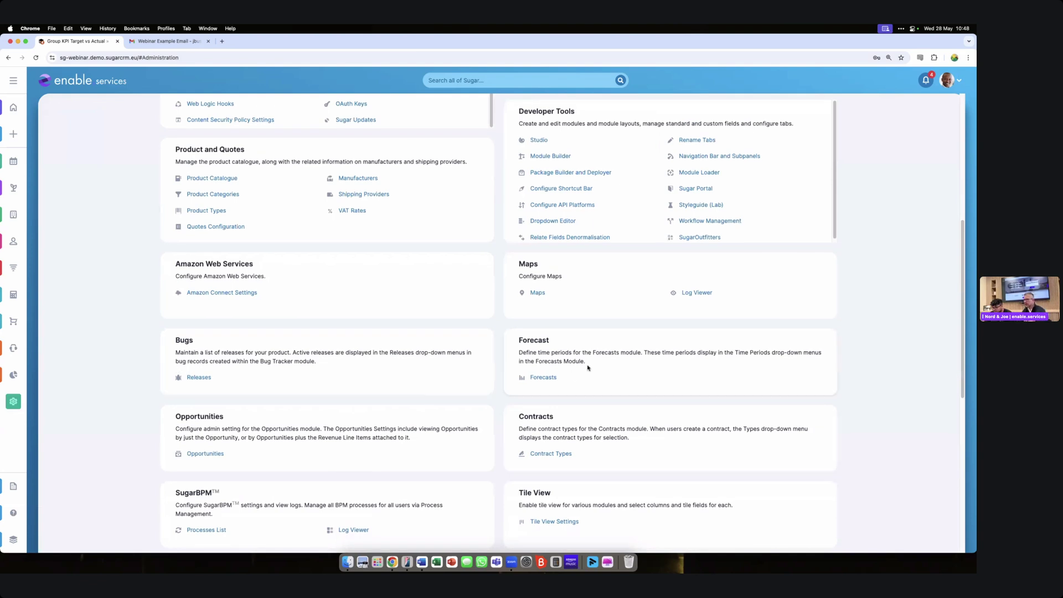
scroll(652, 425, "down", 4)
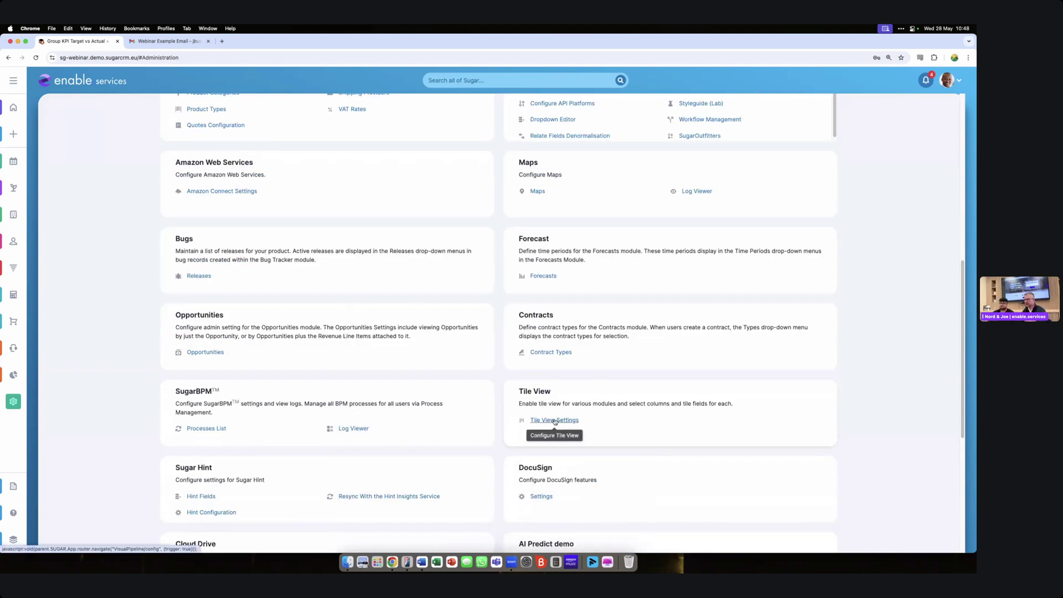
left_click(540, 425)
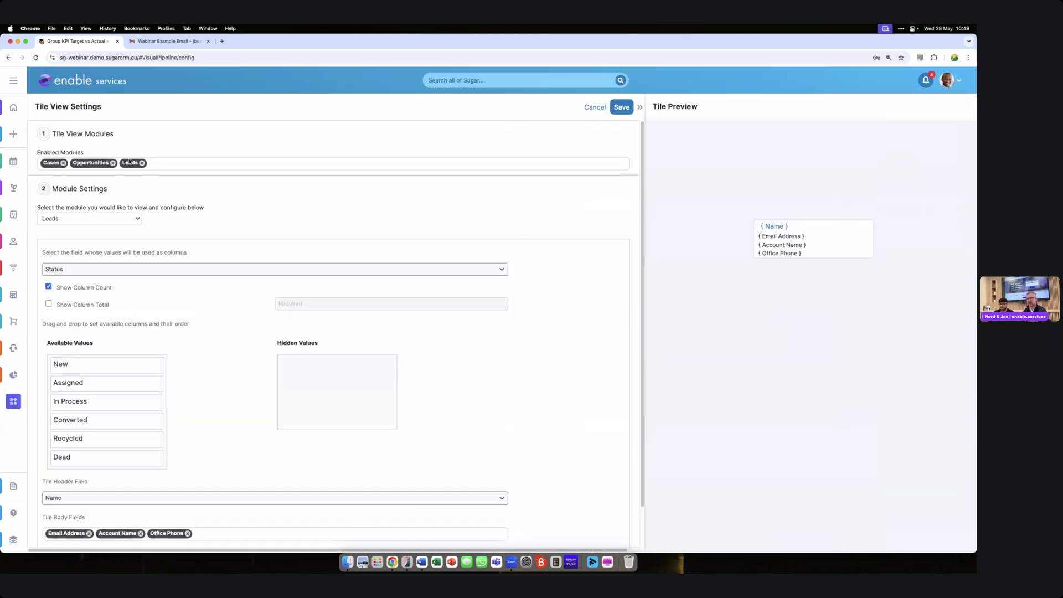
Review the modules that can be enabled for Tile View, and display the Opportunities module's tile settings.
left_click(138, 163)
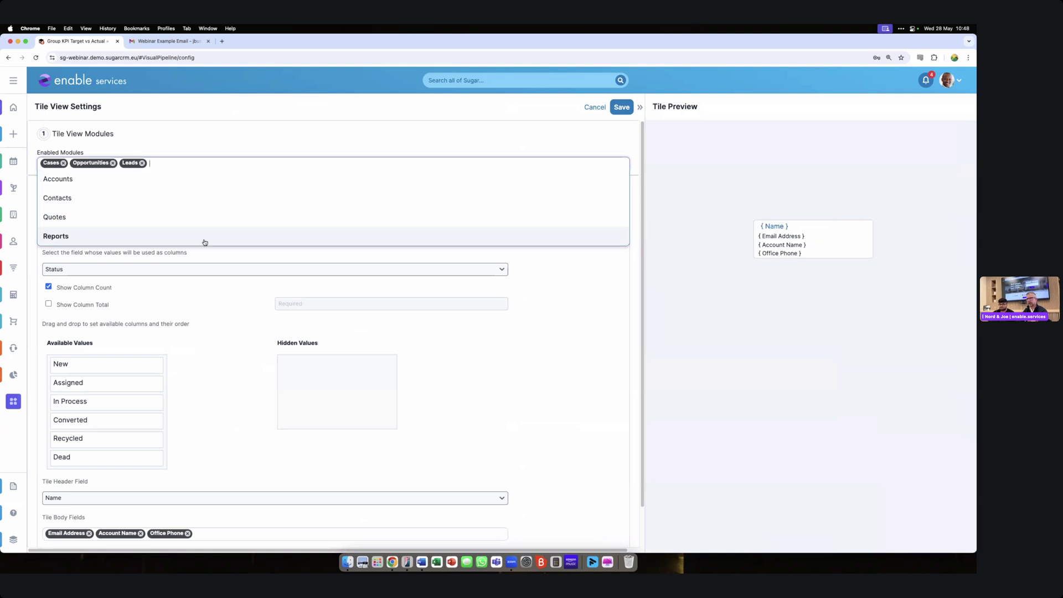
left_click(257, 144)
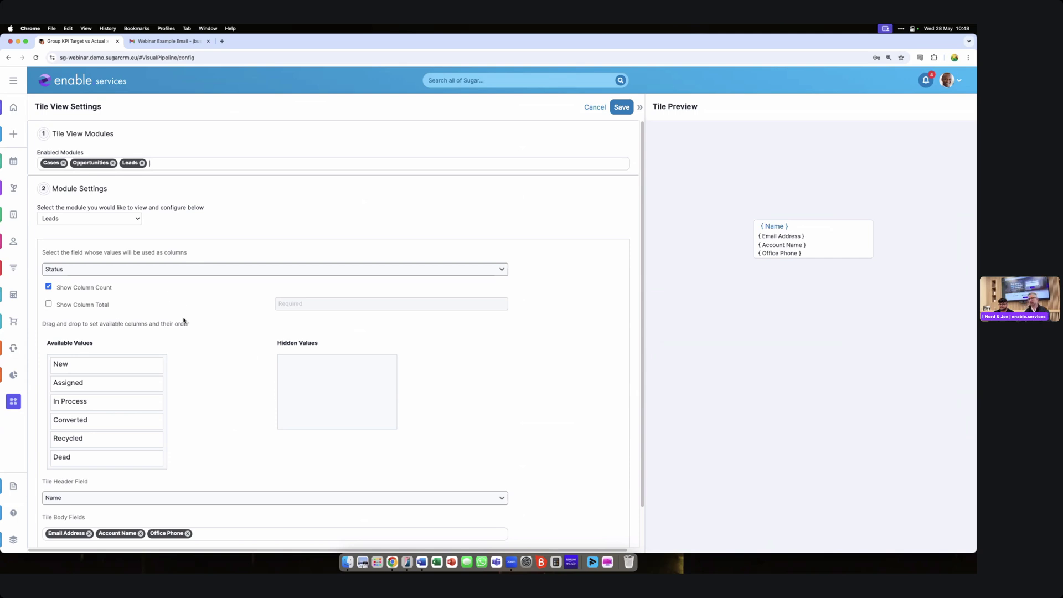
scroll(182, 338, "down", 2)
scroll(183, 356, "up", 2)
left_click(82, 221)
left_click(78, 200)
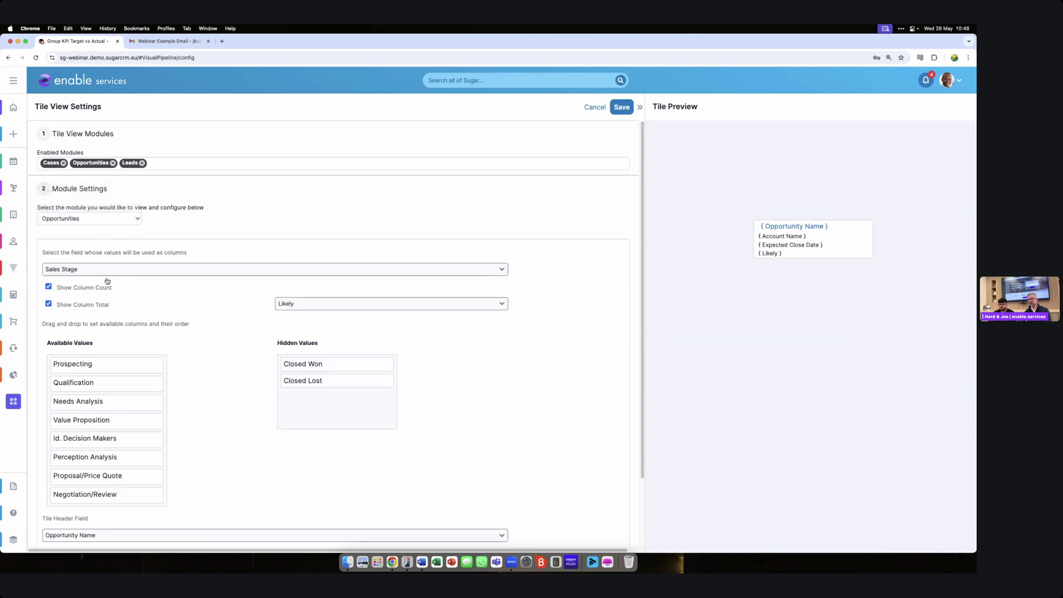
Display the Cases tile settings, move the Duplicate status to Hidden Values, and discard the change.
left_click(95, 219)
left_click(72, 210)
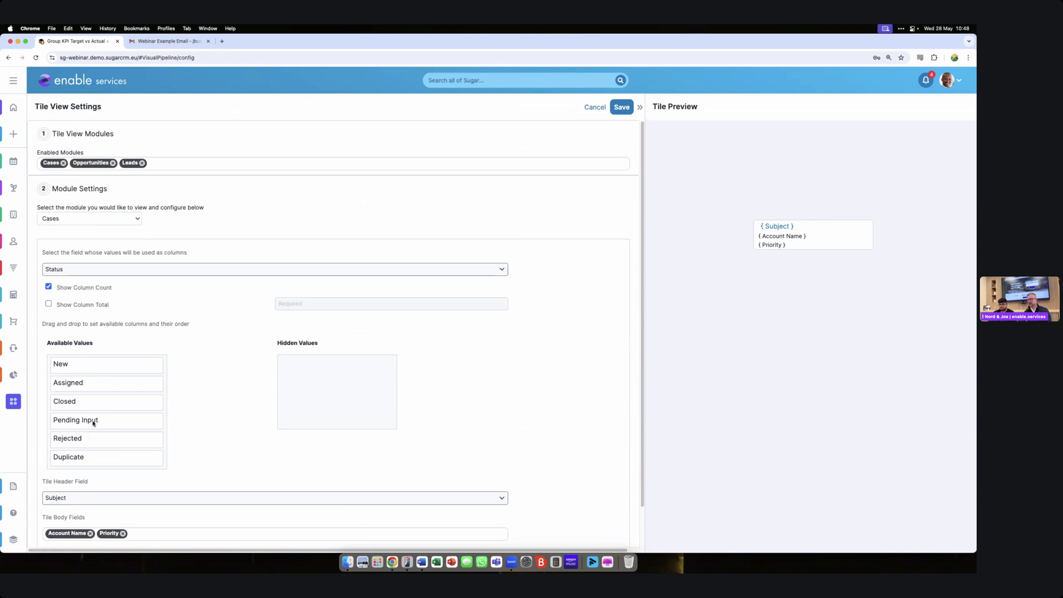
left_click_drag(292, 400, 291, 402)
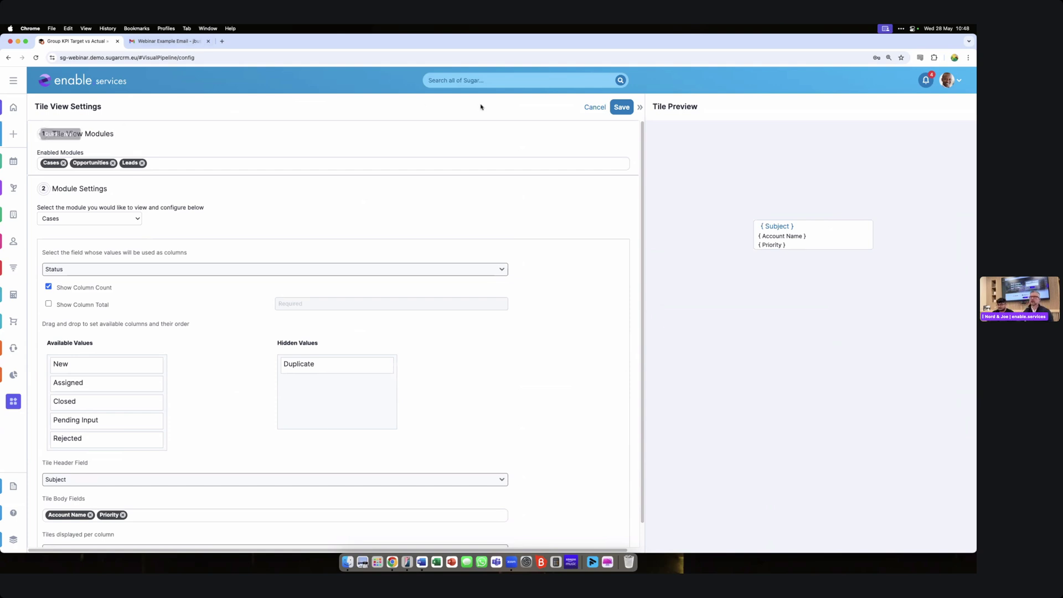
left_click(594, 107)
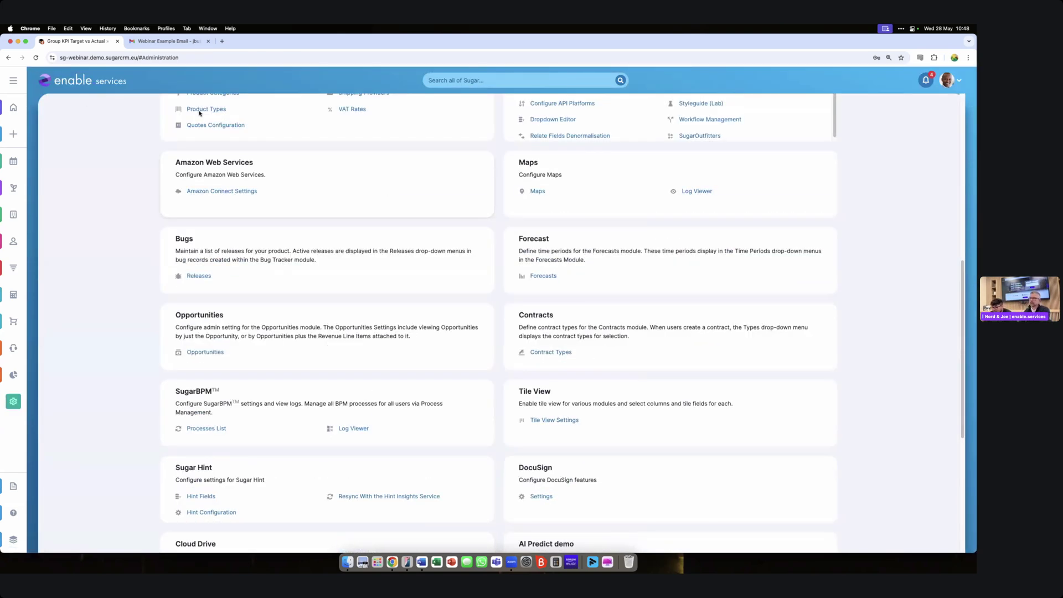
Return to the Rep Dashboard, and open the Sugar Connect portal from the Sugar Connect sidebar in Gmail.
left_click(11, 109)
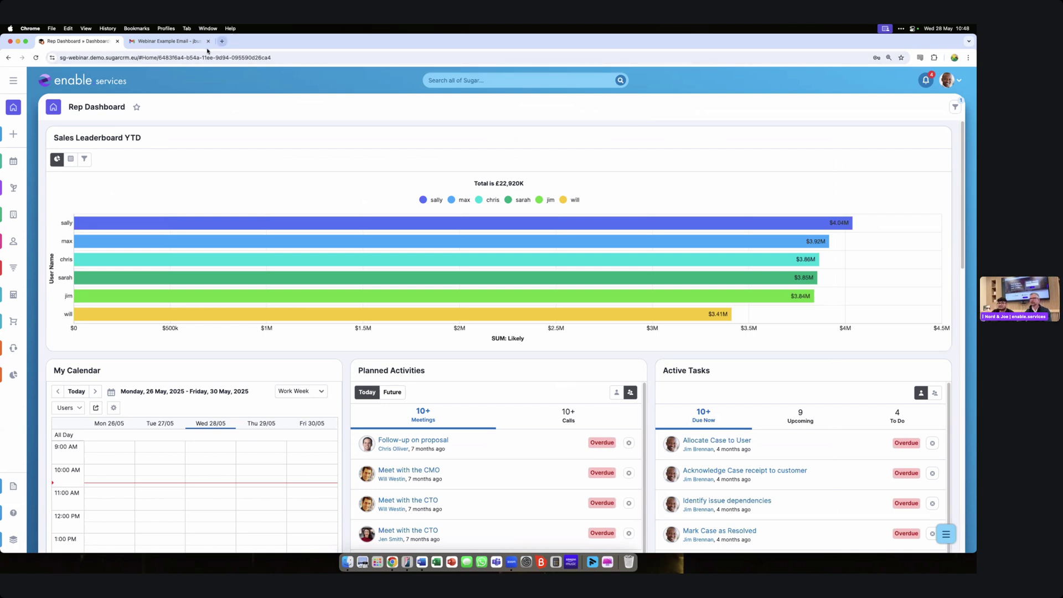
left_click(182, 41)
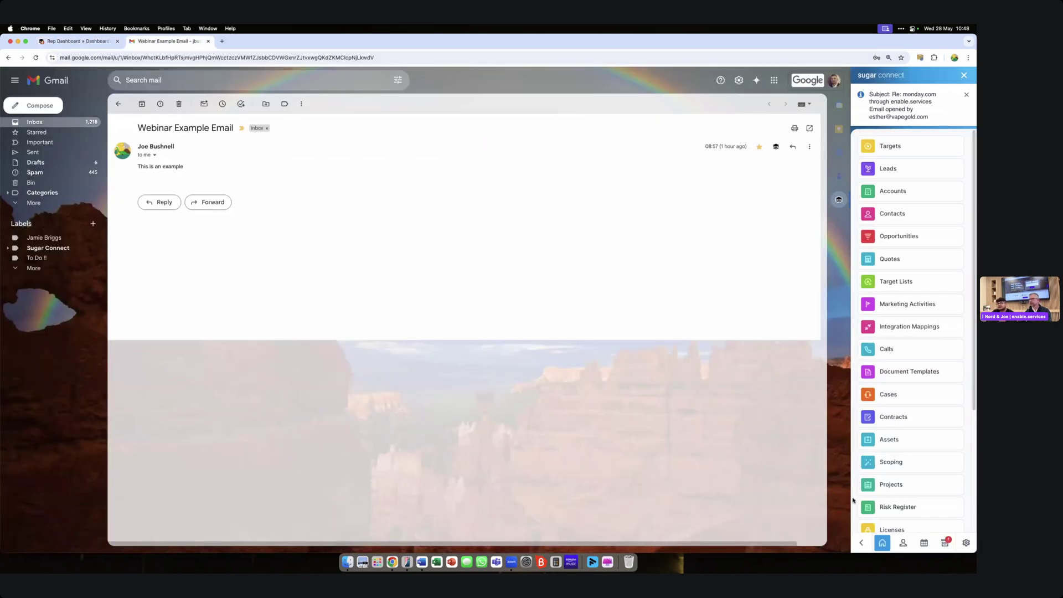
left_click(967, 543)
left_click(947, 443)
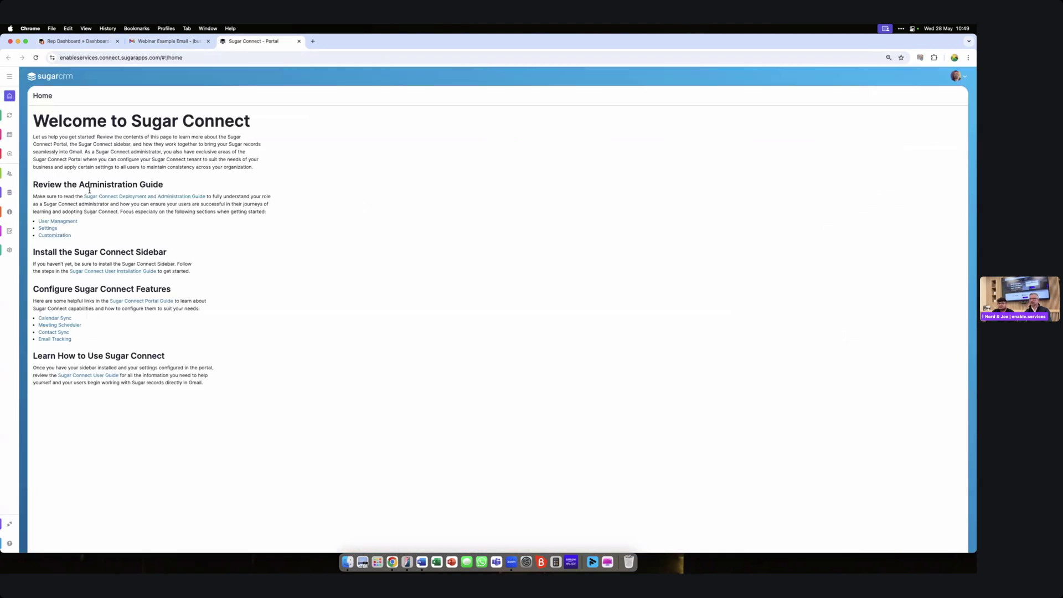
Display the Calendar Sync settings in the Sugar Connect portal.
left_click(7, 251)
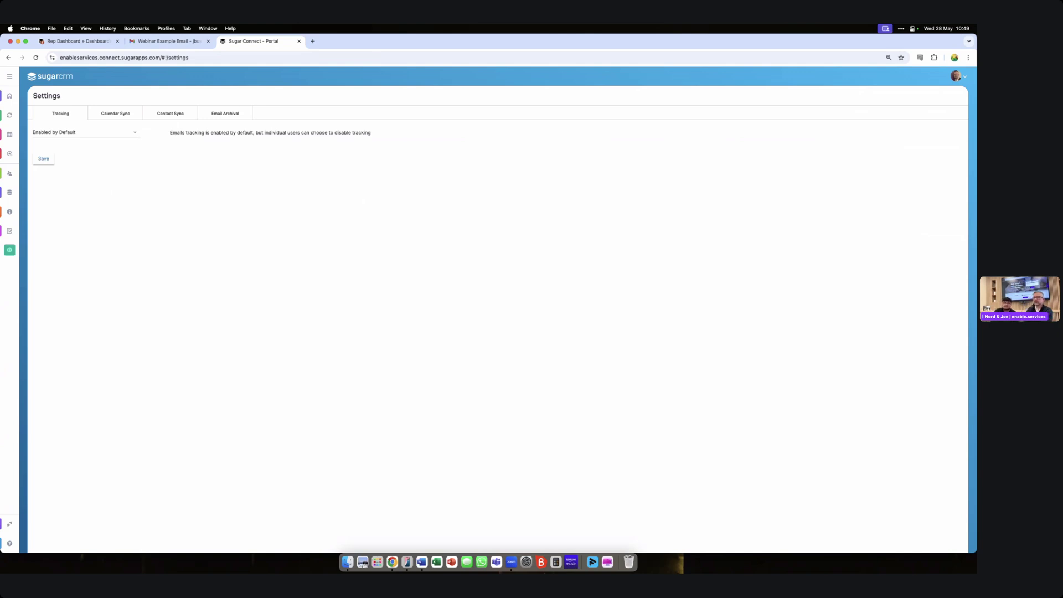
left_click(116, 113)
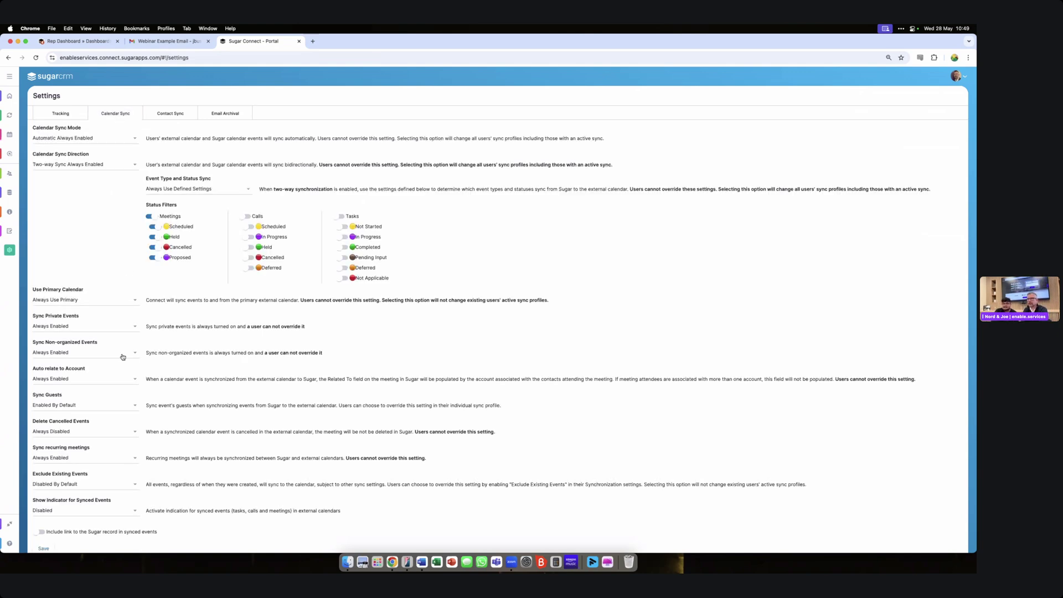
Review the remaining Calendar Sync settings at a larger page zoom, and display the options for Delete Cancelled Events.
scroll(192, 509, "down", 1)
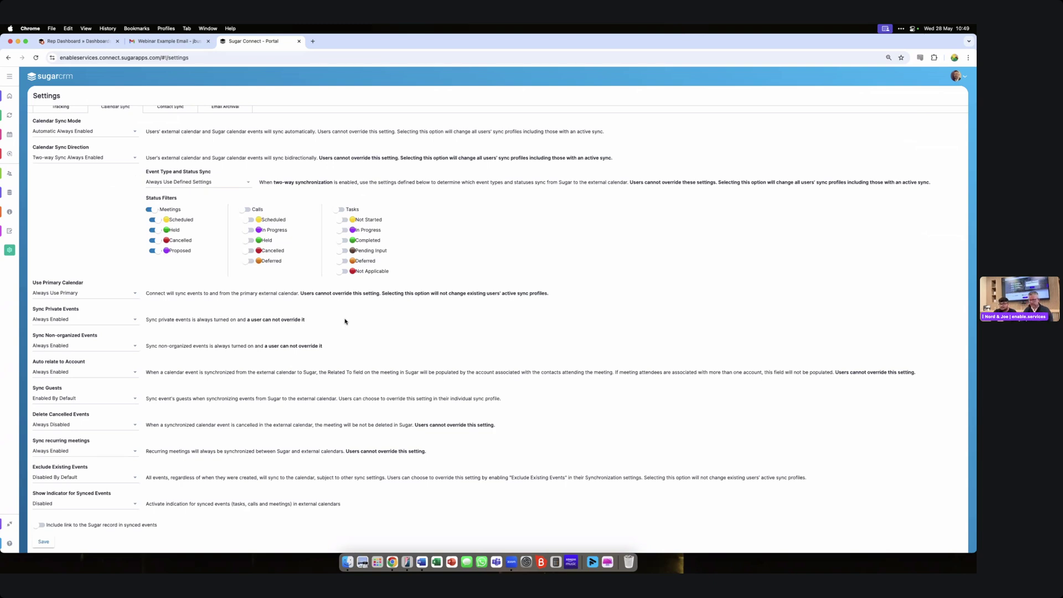
key("super+equal")
key("super+equal")
scroll(333, 357, "down", 2)
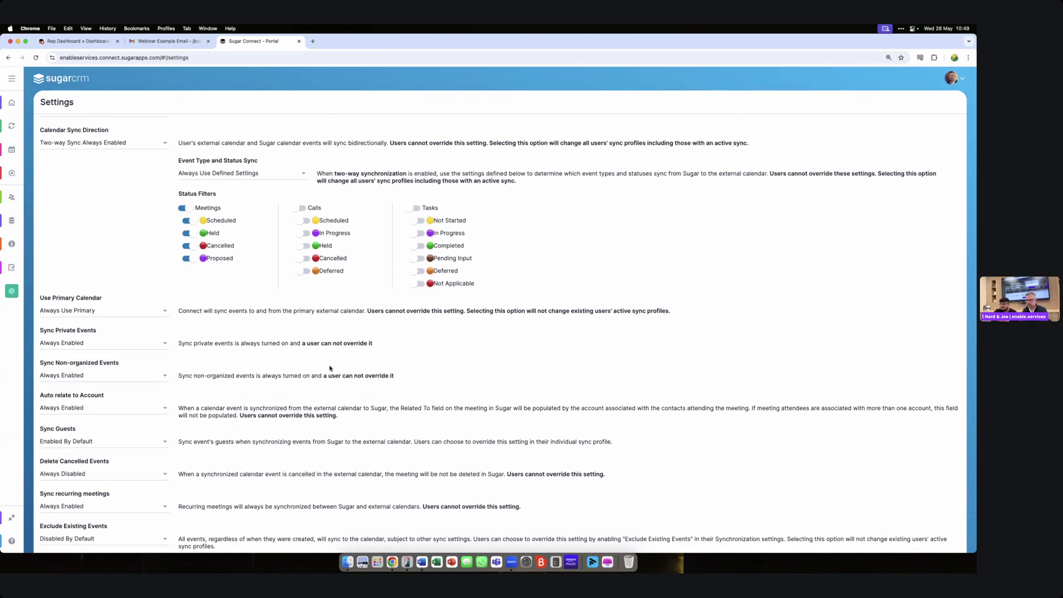
scroll(332, 364, "down", 5)
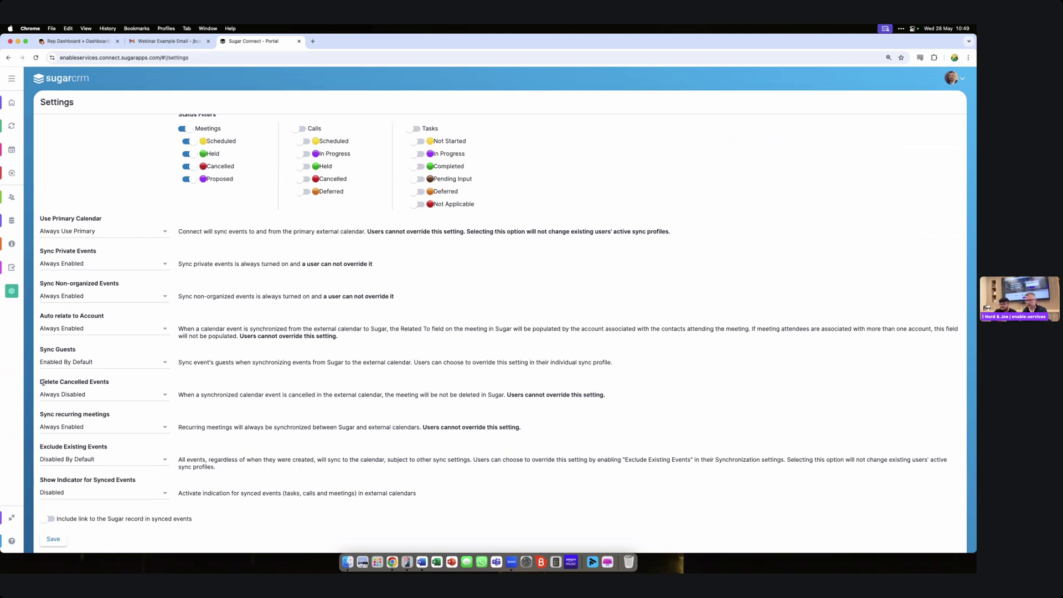
left_click_drag(42, 382, 103, 382)
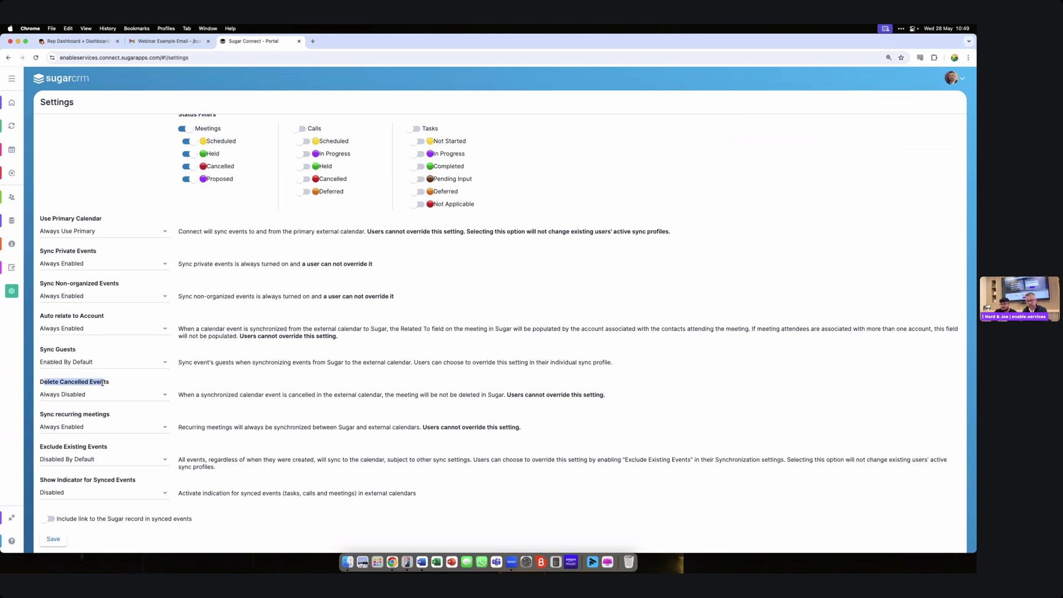
left_click(86, 395)
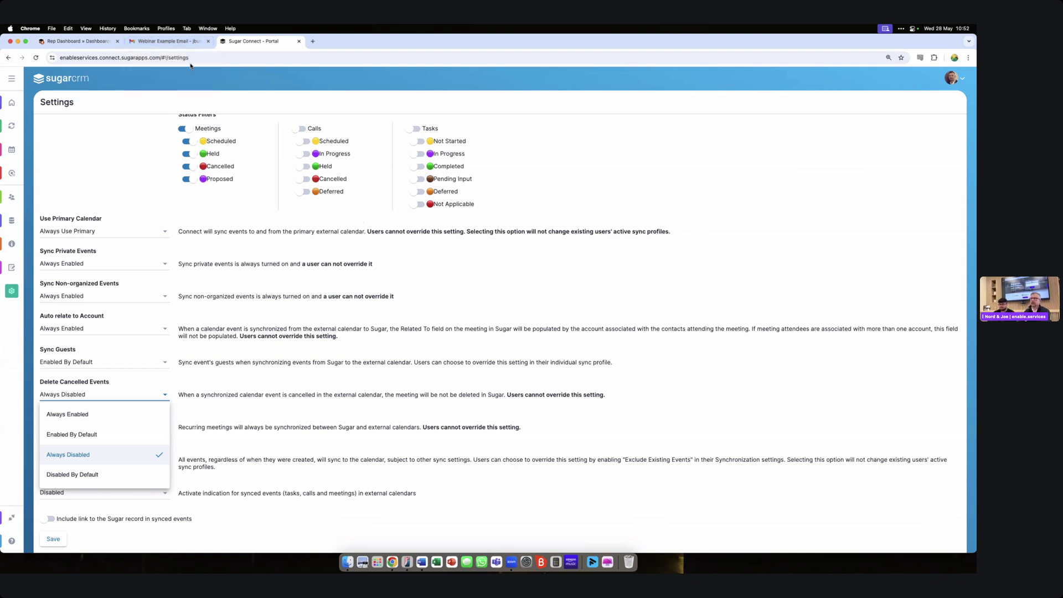
Start a reply to the Webinar Example Email in Gmail, display its Sugar Connect archiving options, and return to the Rep Dashboard.
left_click(169, 42)
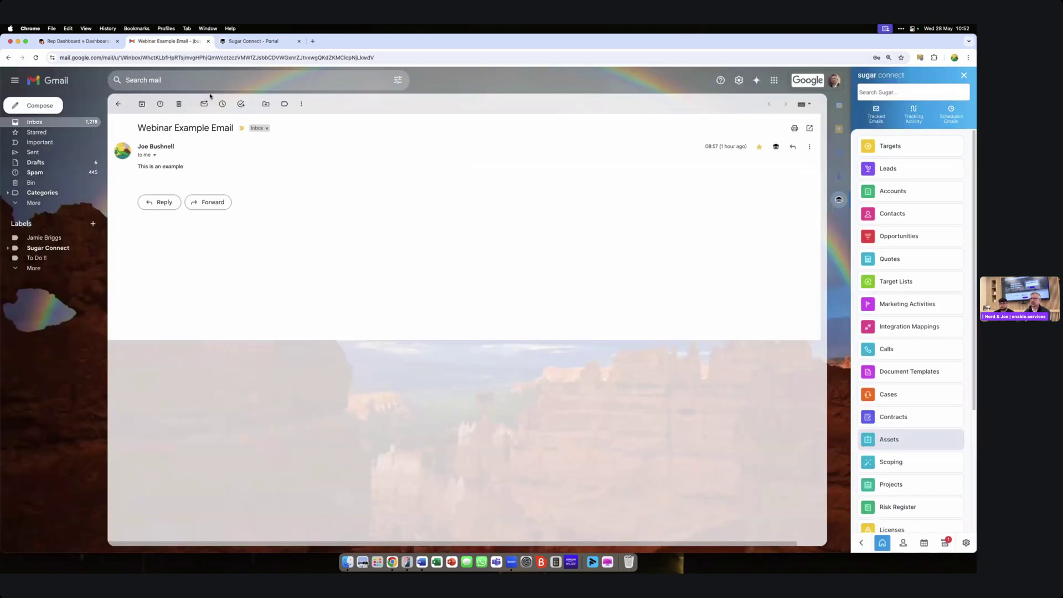
left_click(163, 202)
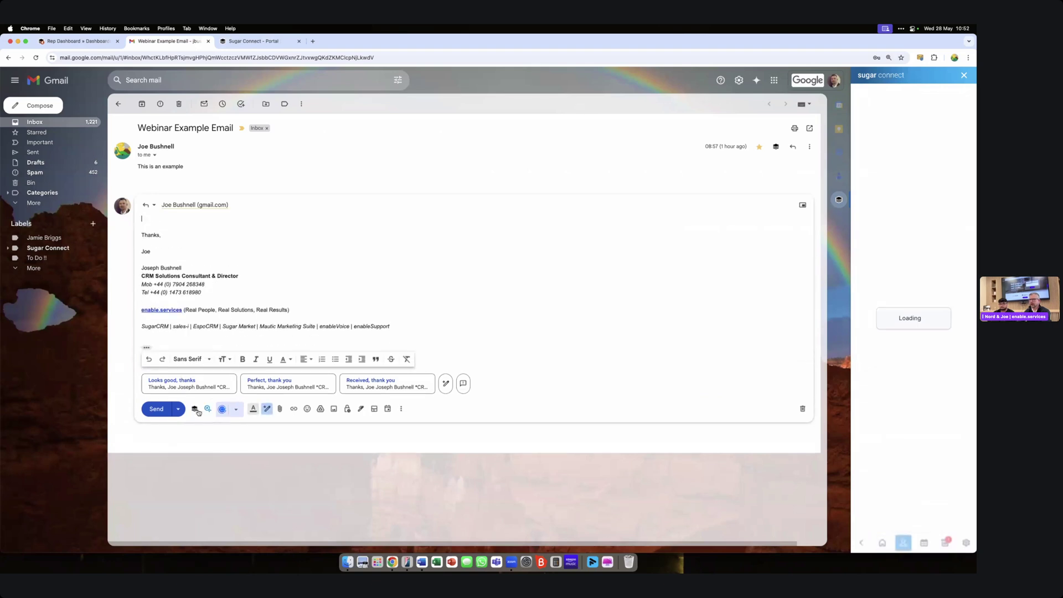
left_click(195, 408)
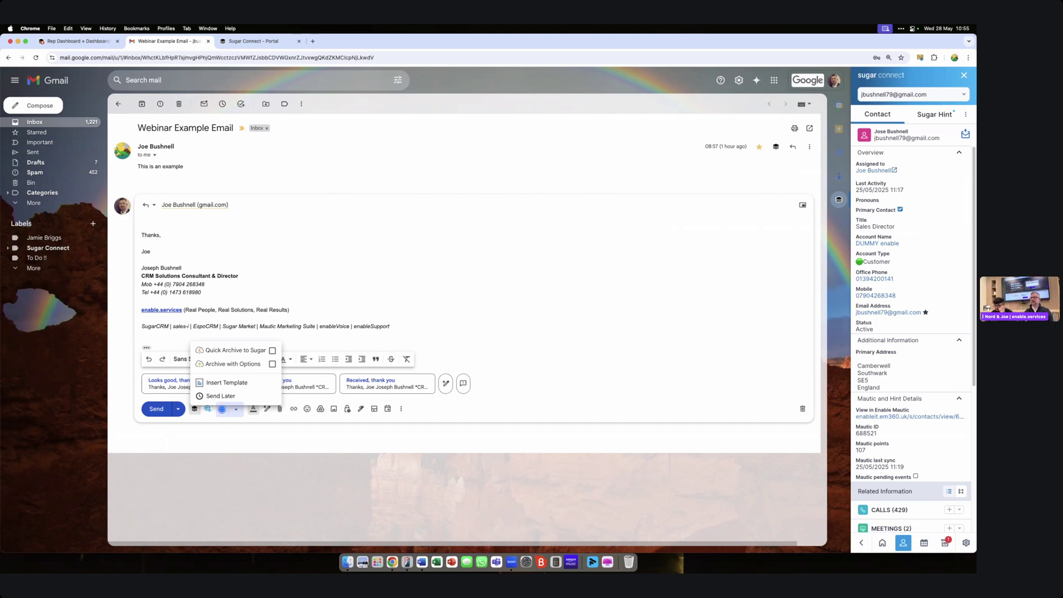
left_click(88, 43)
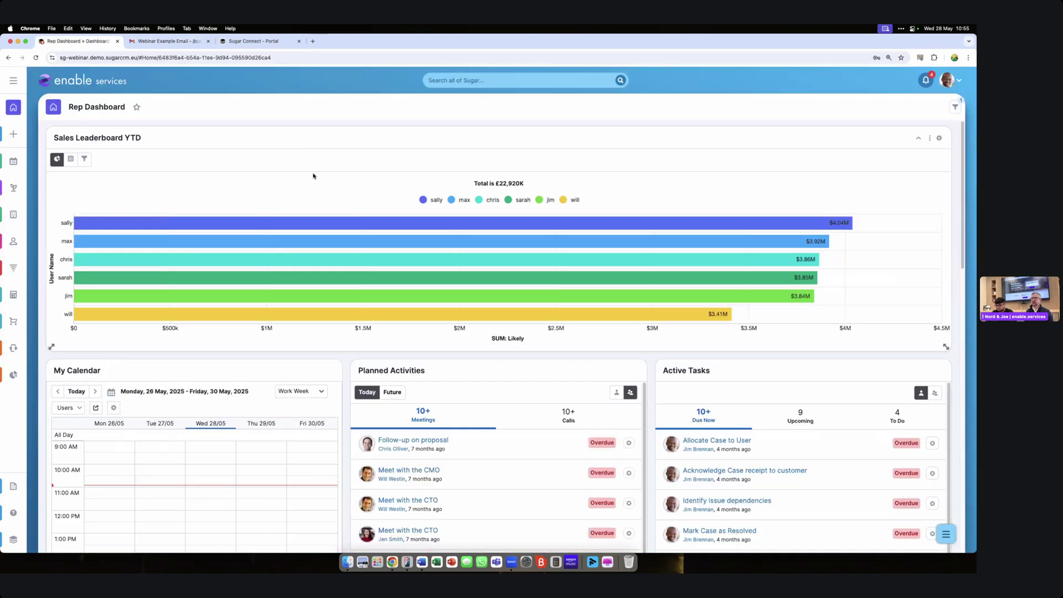